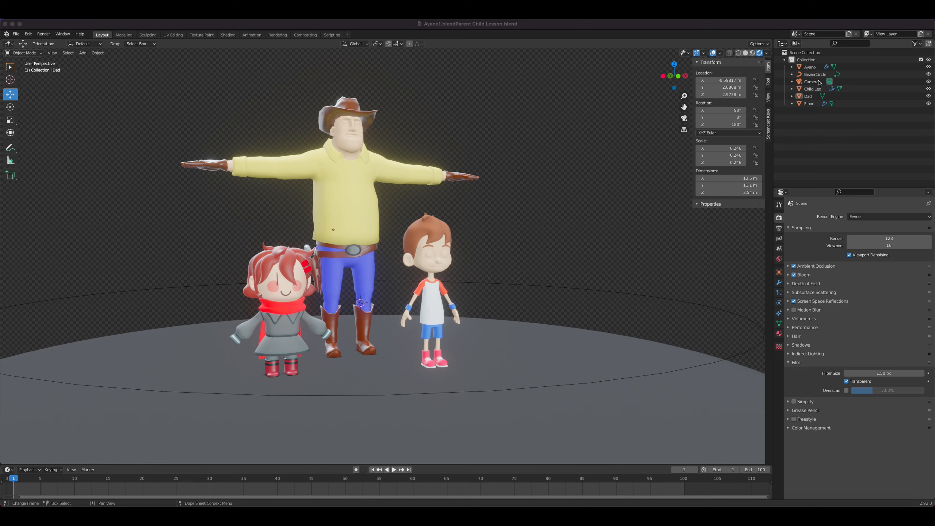
Rename the Ayano object as "Child Ayano"
left_click(809, 96)
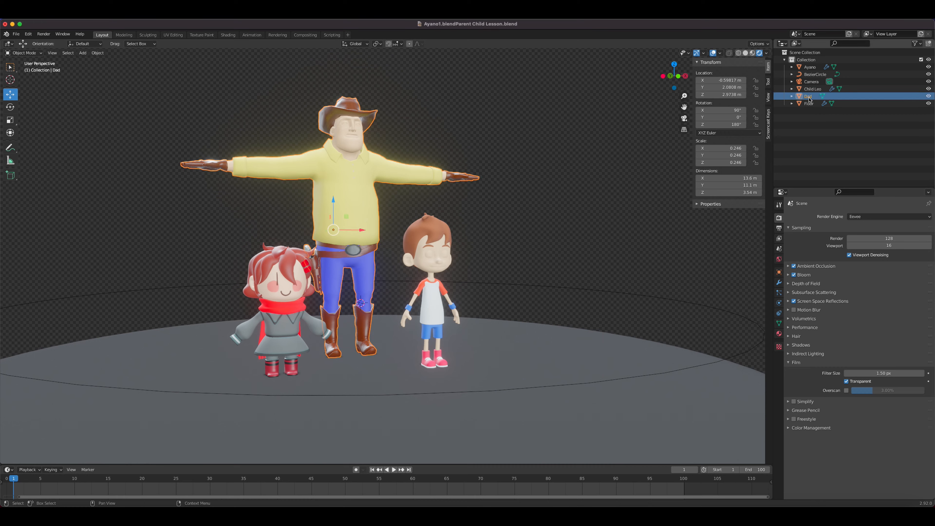
left_click(817, 90)
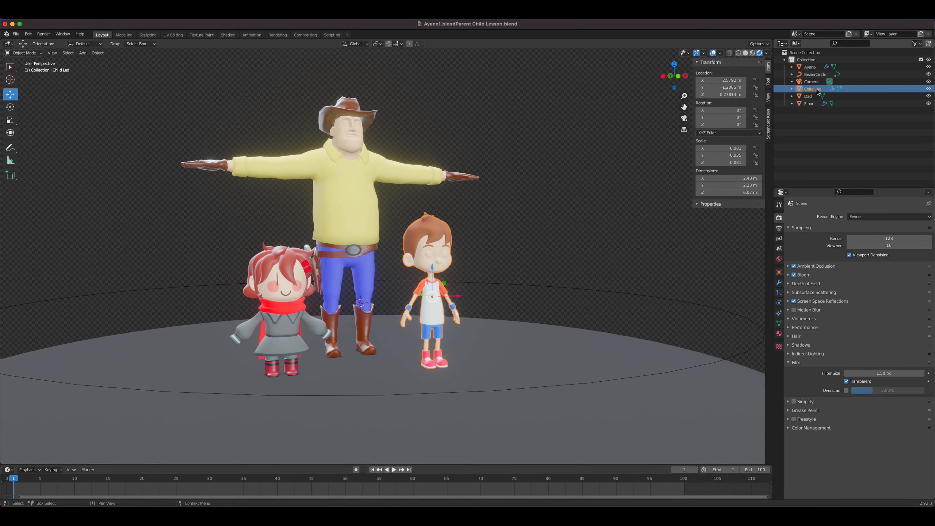
left_click(810, 68)
double_click(810, 67)
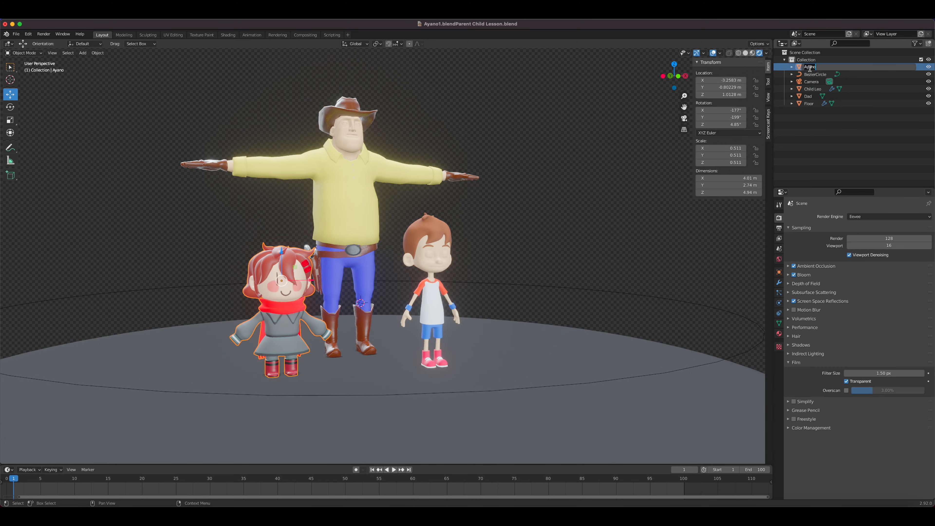
left_click(806, 68)
type("Child")
key("Return")
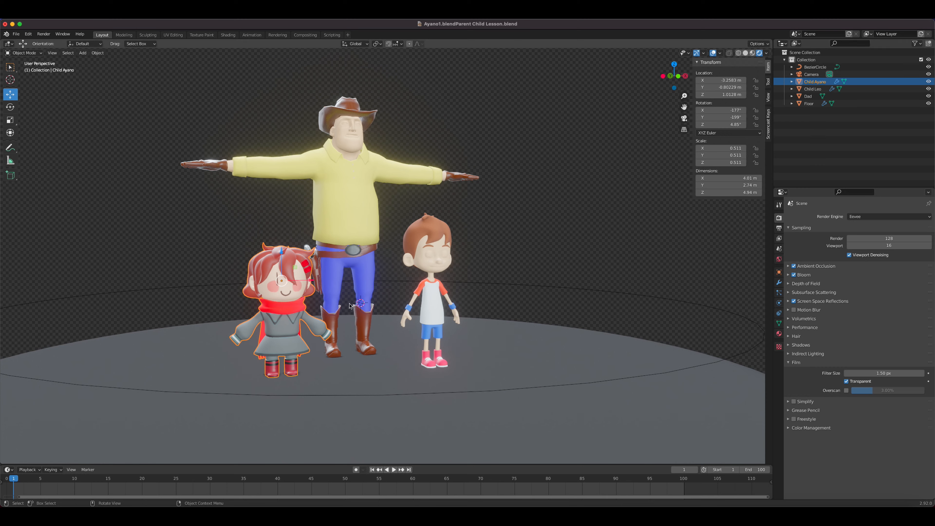
Select Child Ayano and add Dad to the selection as the active object
left_click(354, 225)
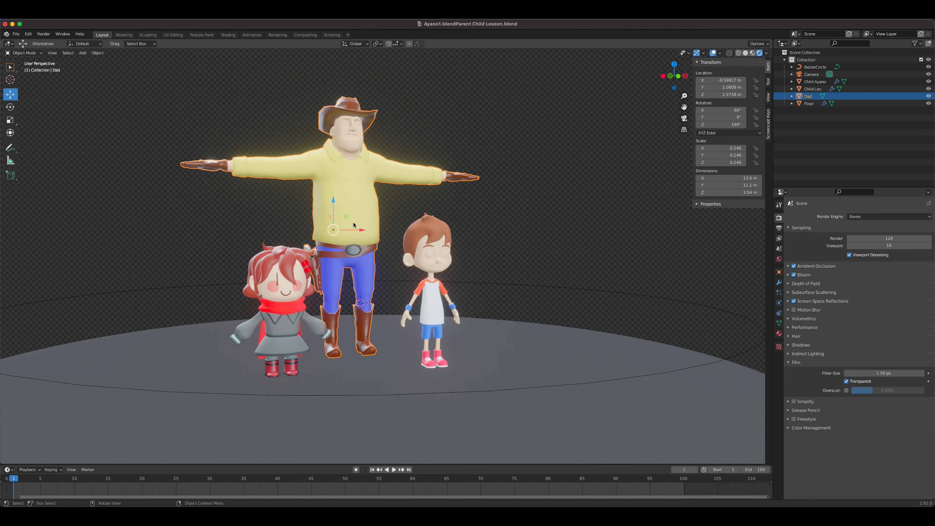
left_click(293, 311)
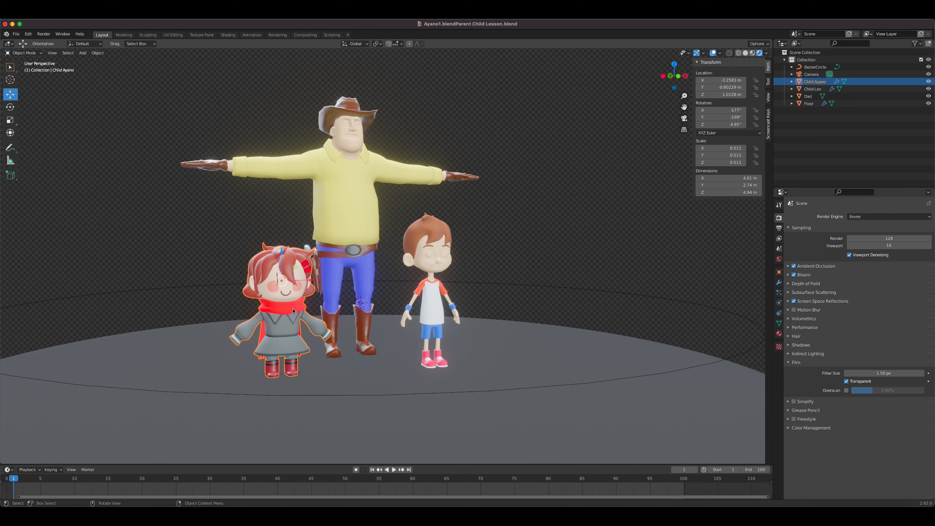
left_click(345, 226, "shift")
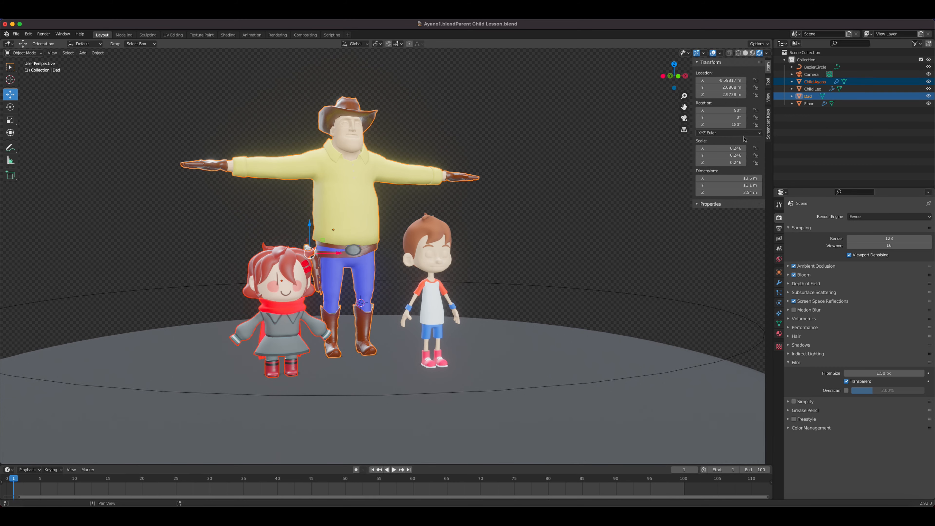
Enable the Screencast Keys display and hide the viewport sidebar
left_click(768, 123)
left_click(702, 62)
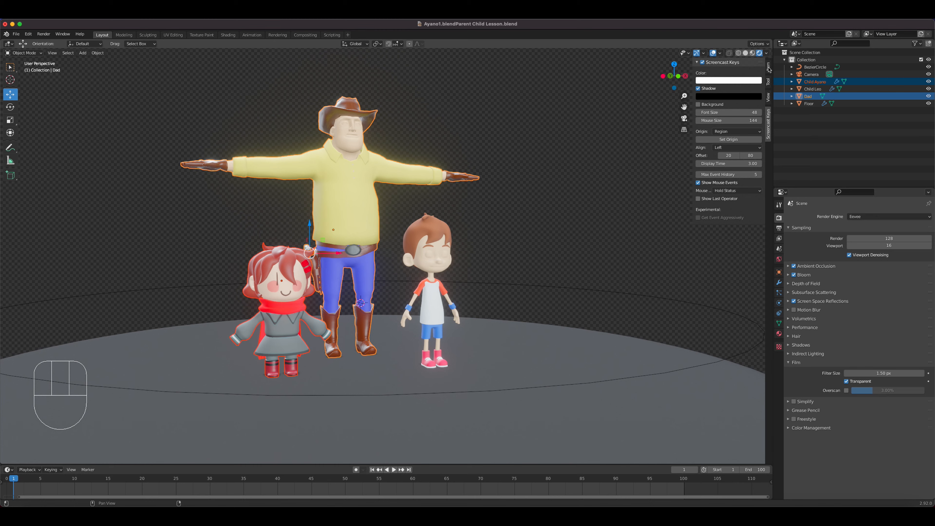
key("n")
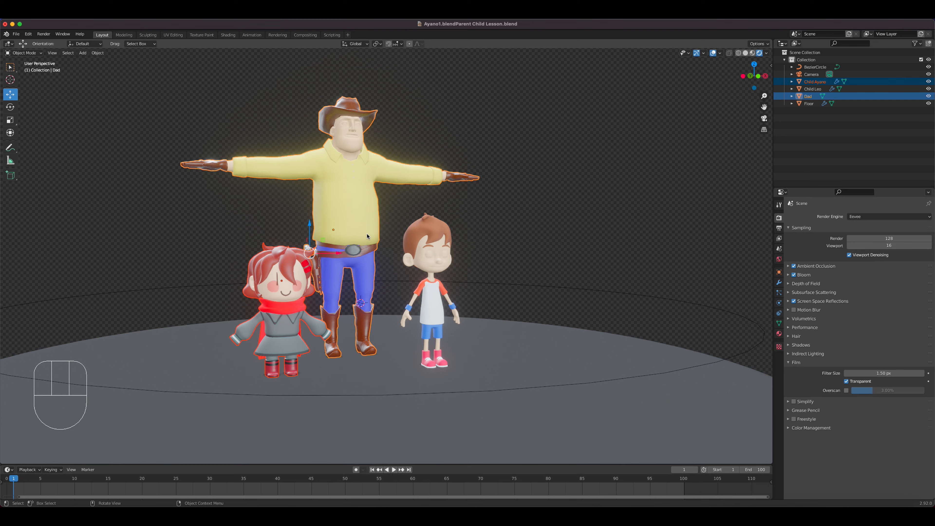
Parent Child Ayano to Dad using the Object parent type
key("ctrl")
key("ctrl+p")
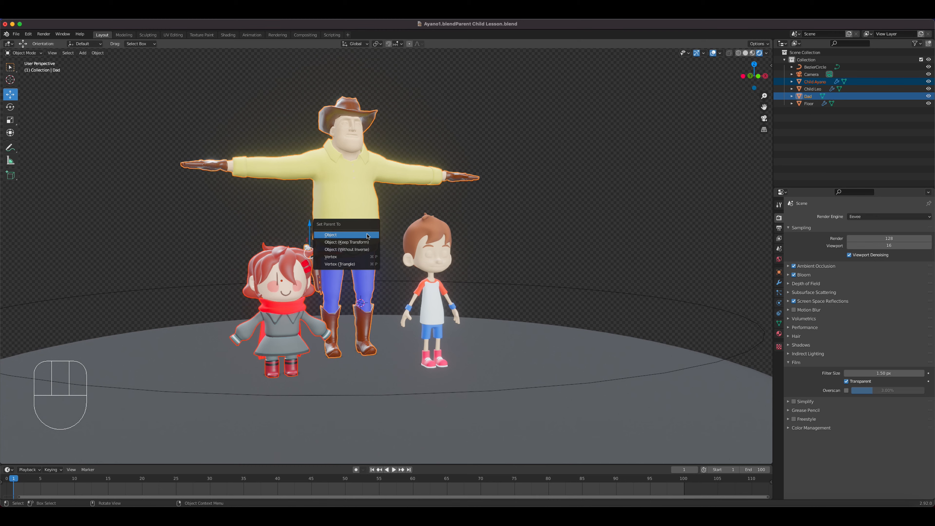
left_click(366, 239)
middle_click_drag(365, 239, 335, 245)
scroll(337, 239, "up", 4)
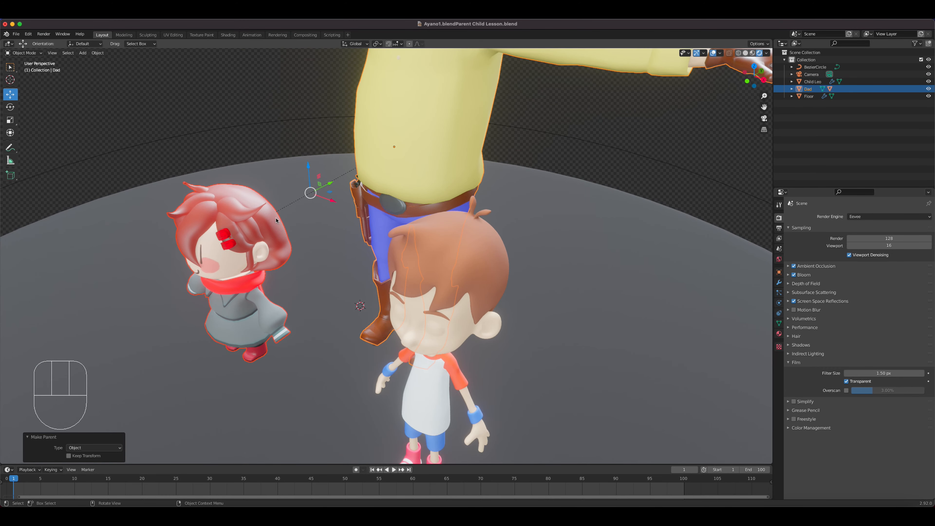
scroll(319, 246, "down", 5)
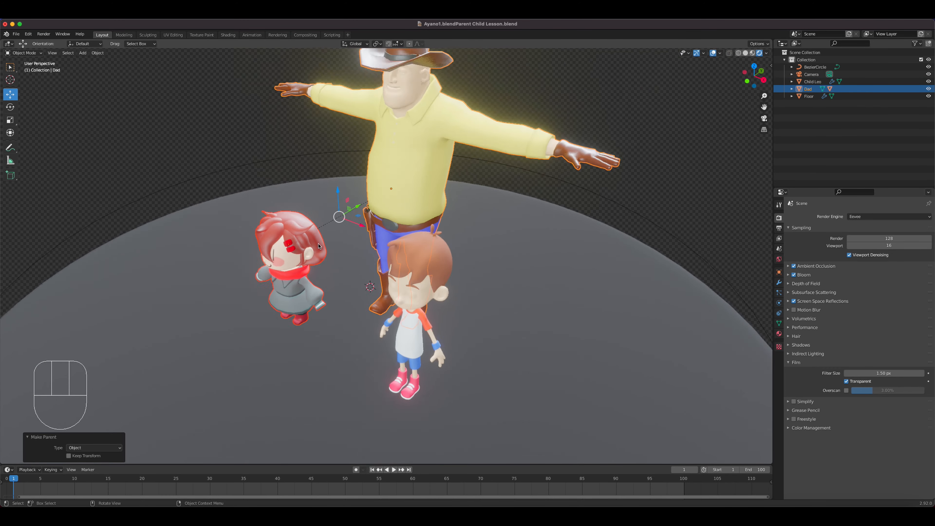
middle_click_drag(320, 244, 353, 238)
Test the parent link by moving Dad and Child Ayano in turn along the X axis, cancelling each move
left_click(361, 195)
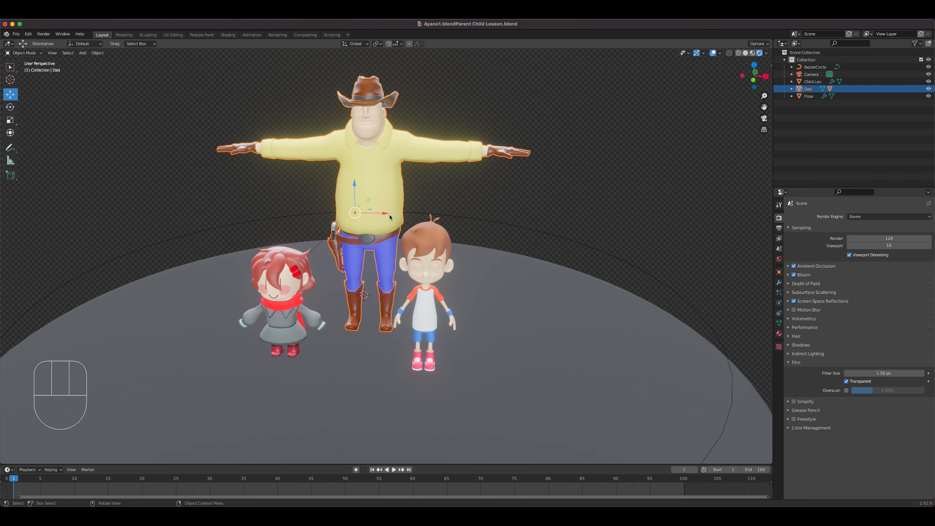
left_click_drag(383, 212, 362, 214)
key("Escape")
left_click(291, 274)
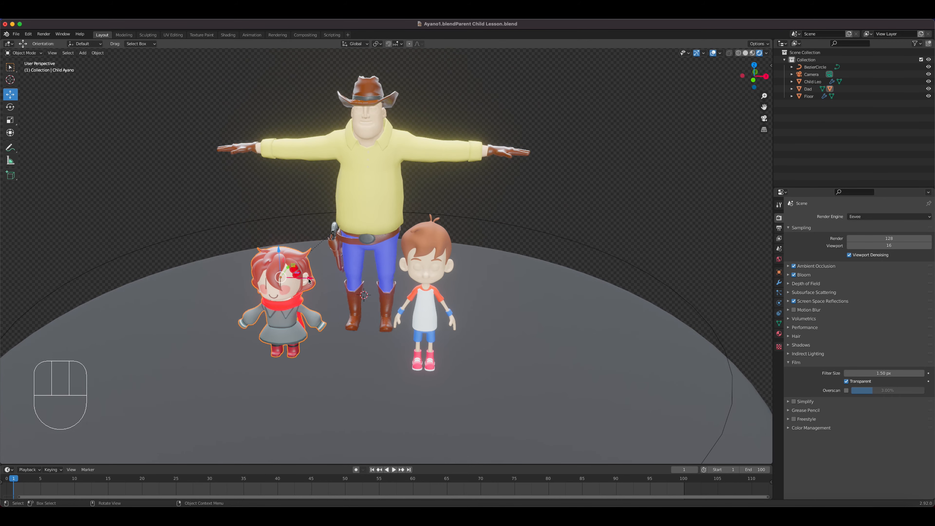
mouse_move(311, 280)
left_mouse_down()
mouse_move(337, 276)
mouse_move(237, 277)
mouse_move(324, 275)
mouse_move(305, 275)
left_mouse_up()
left_click(369, 207)
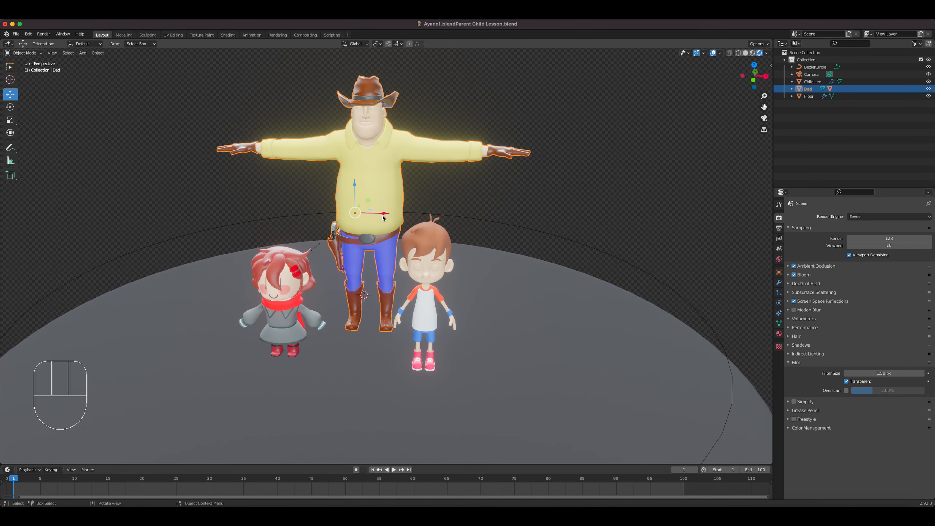
mouse_move(385, 215)
left_mouse_down()
mouse_move(460, 217)
mouse_move(328, 221)
mouse_move(412, 225)
mouse_move(366, 222)
mouse_move(373, 223)
left_mouse_up()
left_click(285, 272)
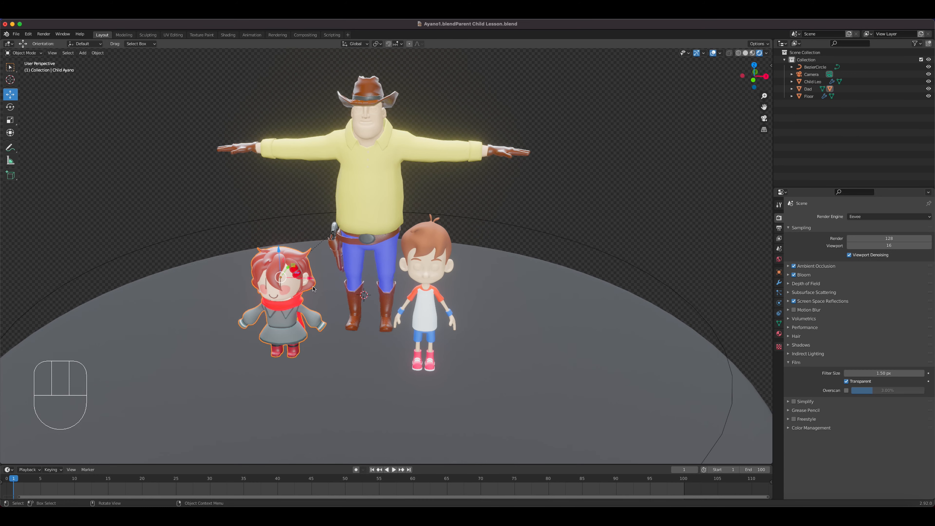
mouse_move(311, 279)
left_mouse_down()
mouse_move(281, 279)
mouse_move(373, 283)
mouse_move(277, 273)
mouse_move(296, 272)
left_mouse_up()
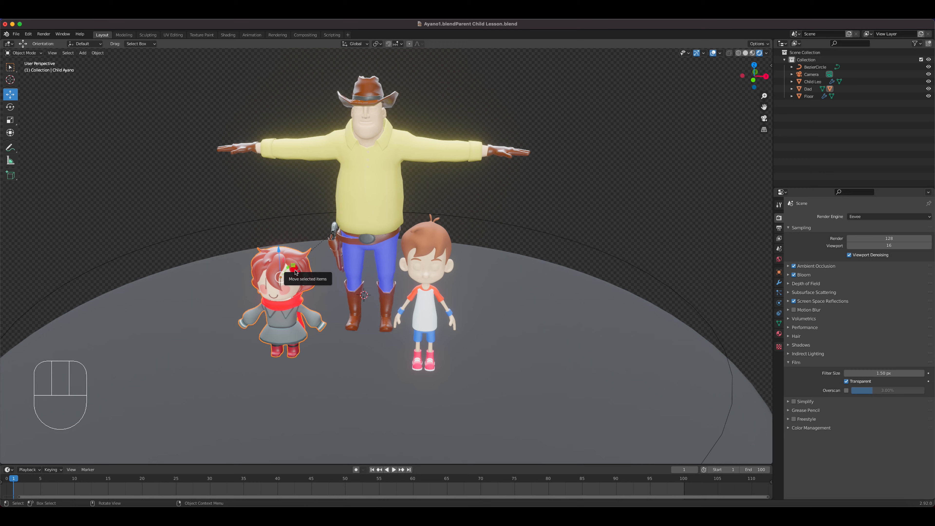
Add a Single Arrow empty at the world origin
left_click(87, 54)
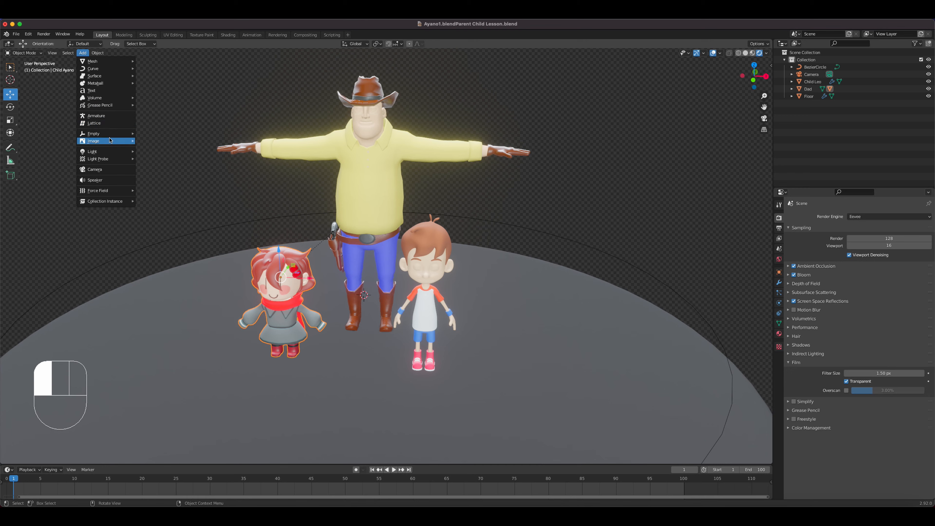
mouse_move(106, 133)
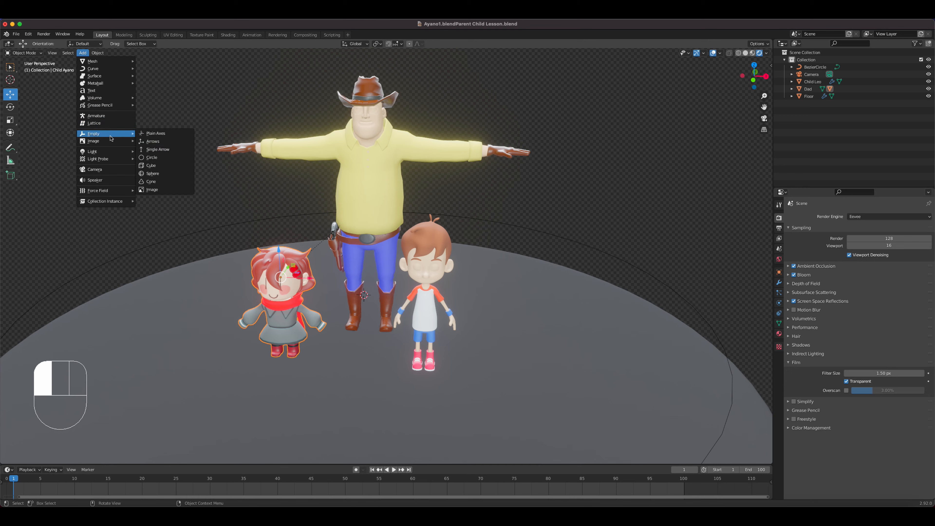
left_click(163, 153)
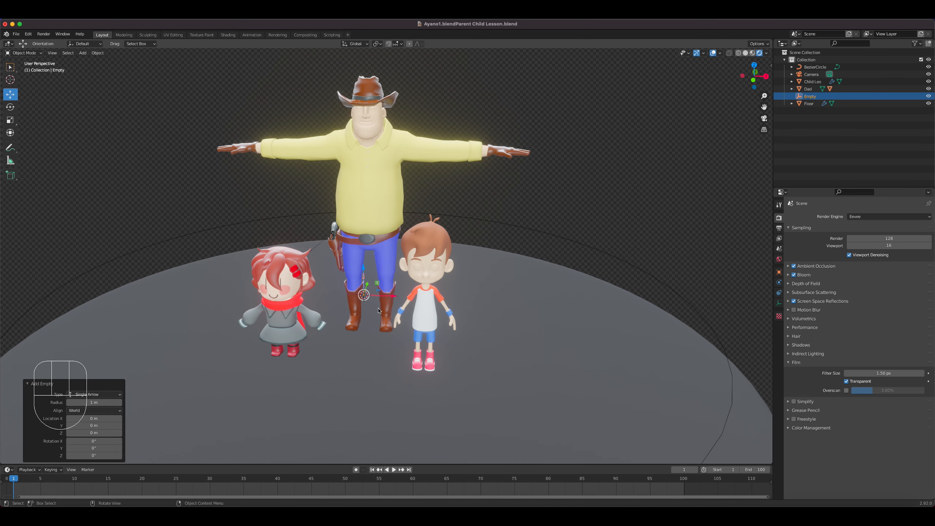
Scale the arrow empty up uniformly by a factor of about 7.9
middle_click_drag(379, 311, 362, 319)
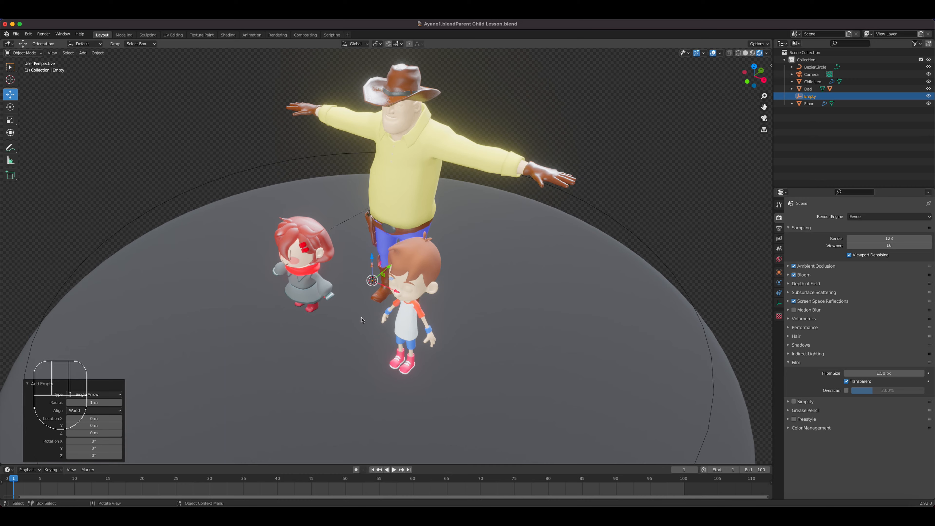
key("s")
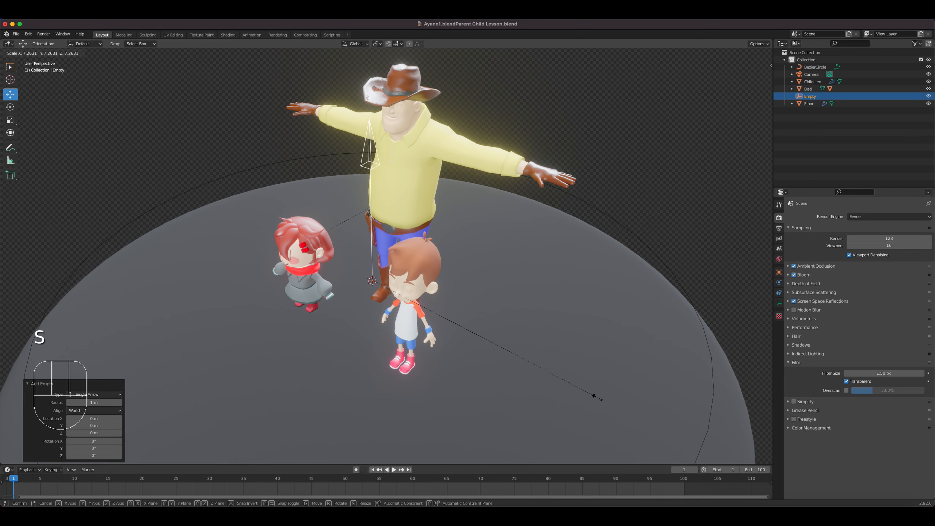
left_click(615, 403)
middle_click_drag(615, 403, 536, 292)
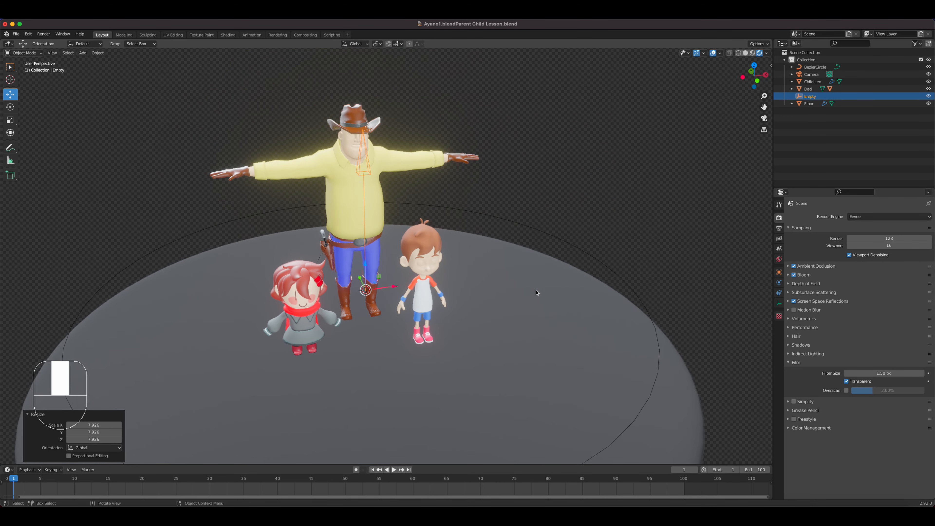
scroll(536, 293, "up", 2)
scroll(535, 294, "down", 2)
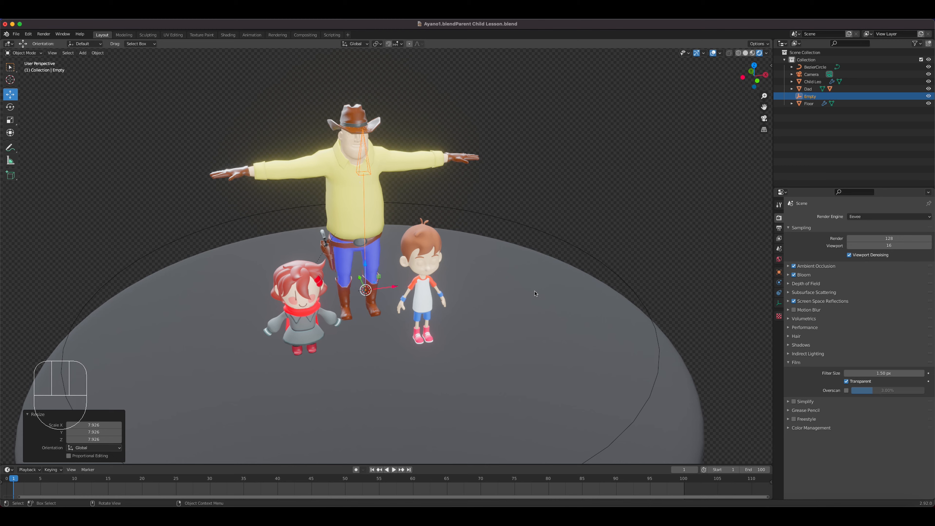
Parent Dad to the arrow empty using the Object parent type
middle_click_drag(522, 287, 407, 225)
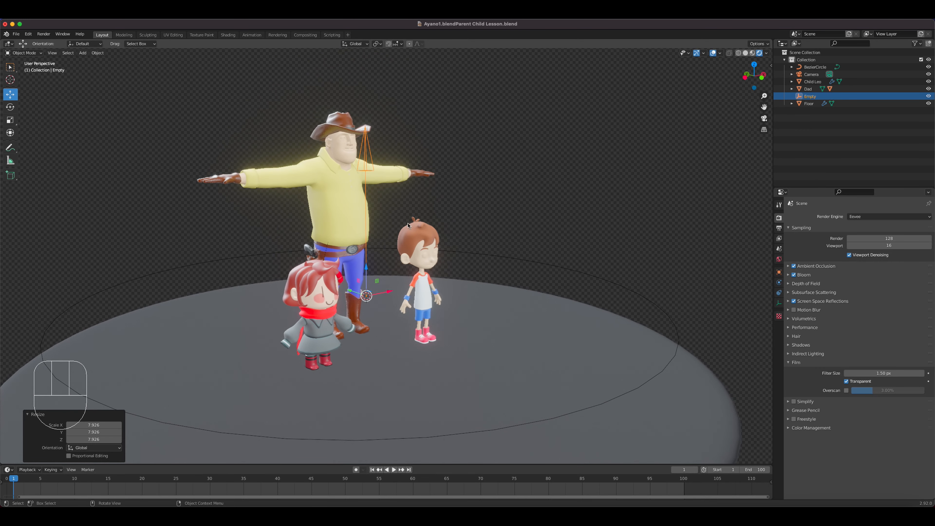
left_click(335, 221)
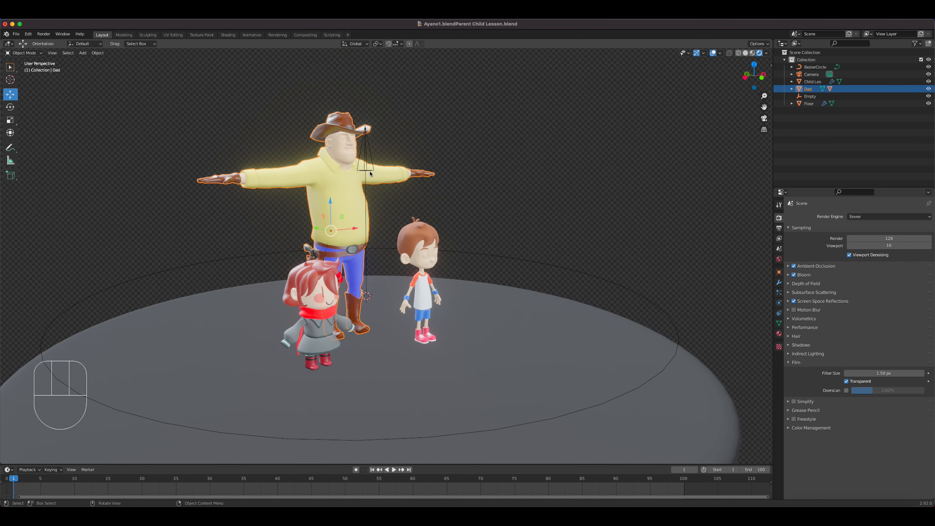
key("shift")
left_click(371, 156, "shift")
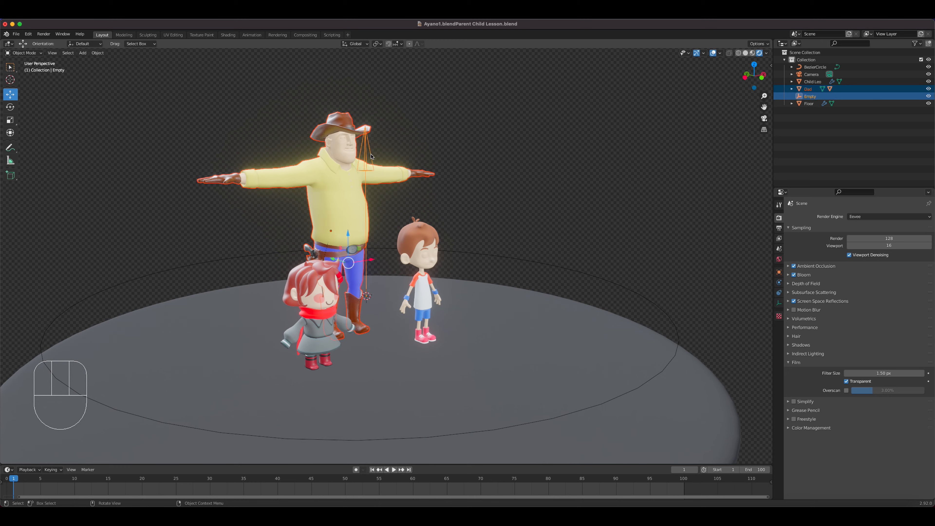
key("ctrl+p")
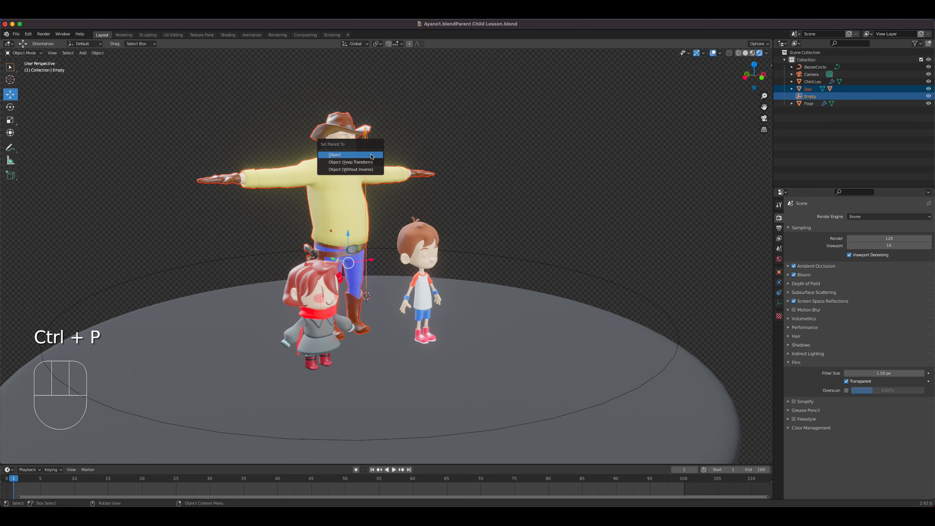
left_click(371, 156)
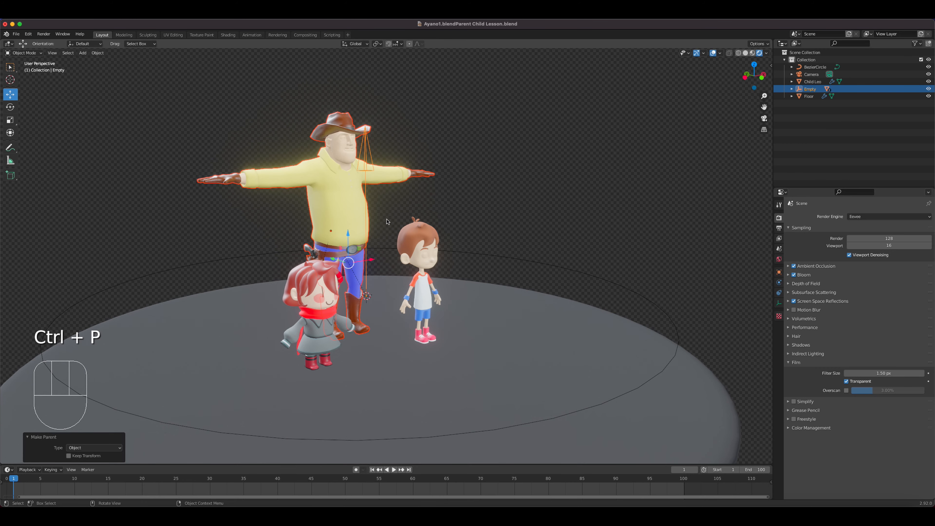
Try moving the arrow empty on its own to test its hierarchy, and cancel the move
middle_click_drag(388, 221, 441, 244)
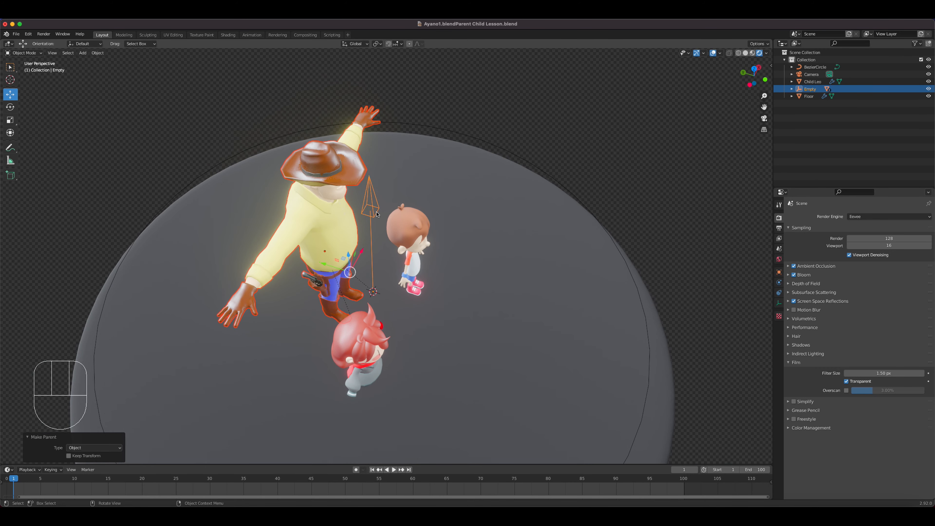
left_click(381, 221)
left_click(371, 202)
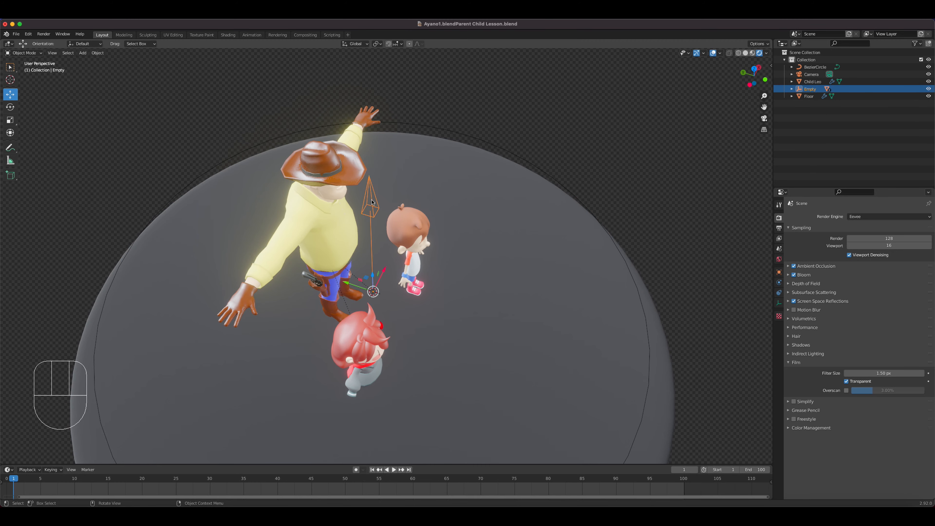
key("g")
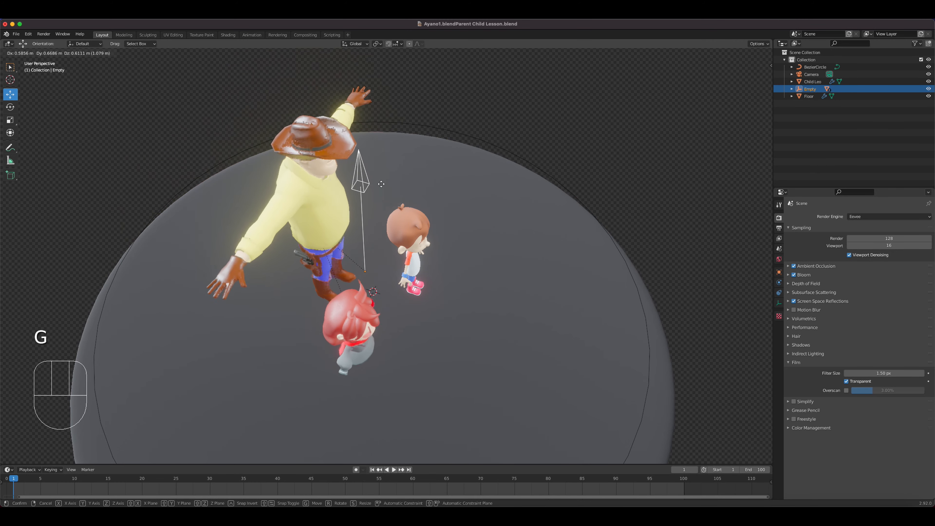
right_click(386, 202)
Move Dad freely about 2.6 m away from the arrow empty
left_click(333, 236)
key("g")
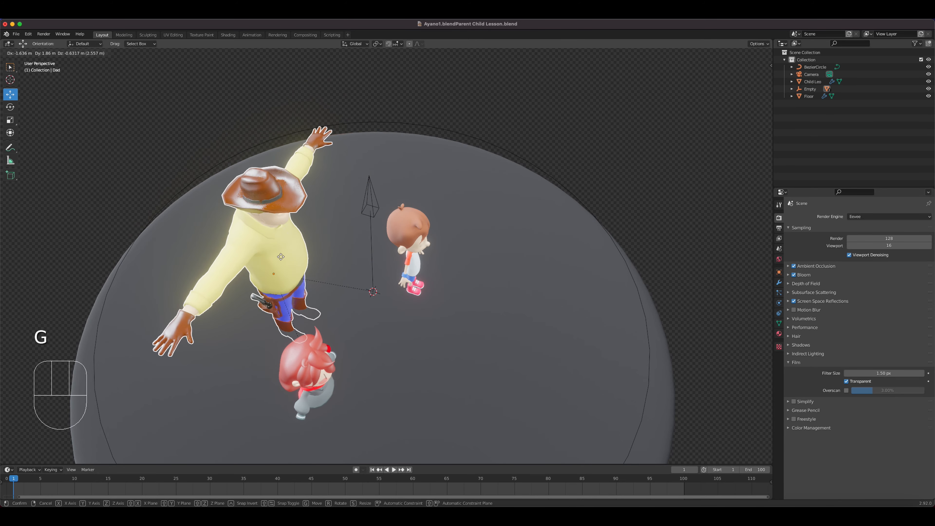
left_click(296, 245)
Move Child Ayano away from Dad by about -1.05 m in X, 0.44 m in Y and -0.63 m in Z
left_click(310, 363)
key("g")
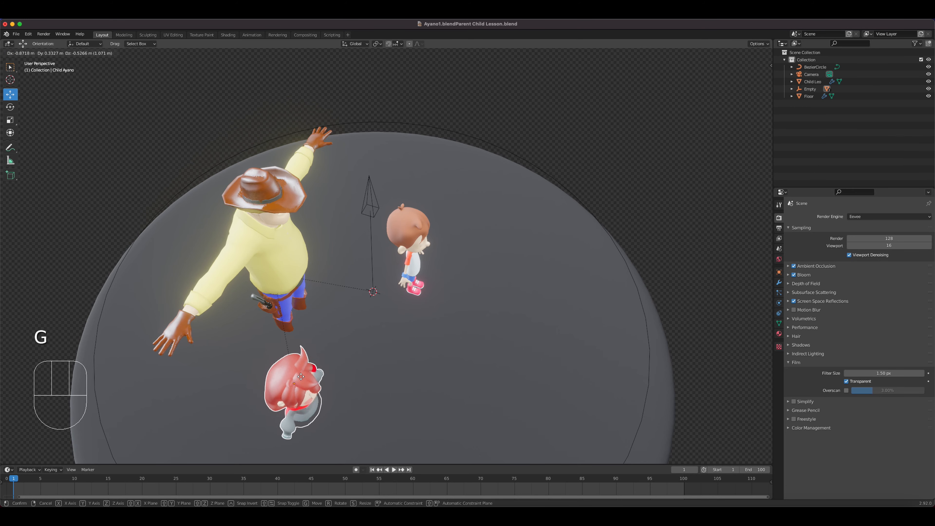
left_click(291, 381)
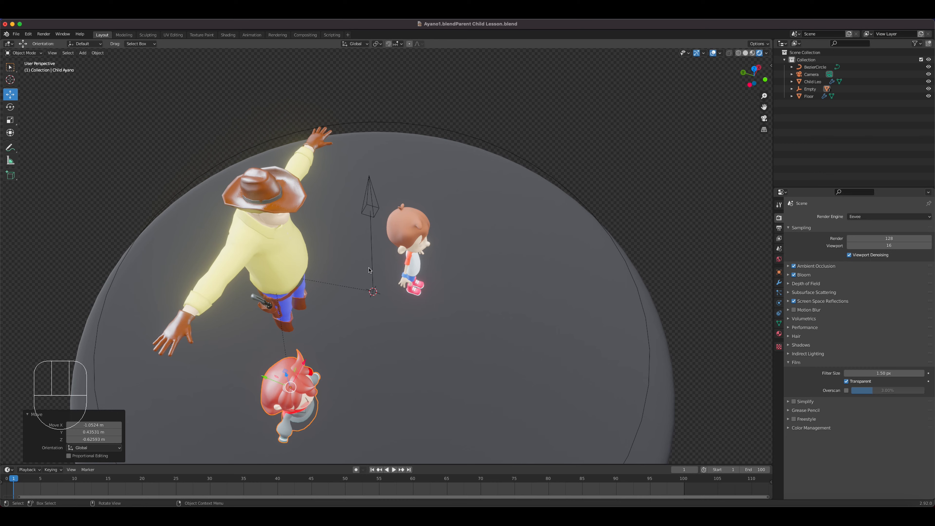
Undo the moves of Child Ayano and Dad and the parenting of Dad to the arrow empty
key("super+z")
key("super+z")
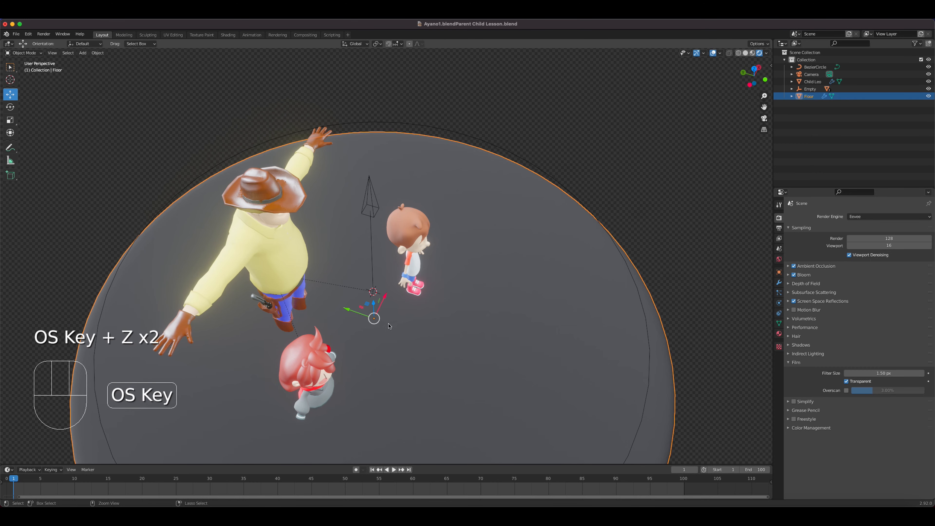
key("super+z")
key("super+z")
key("super+z")
key("super+z")
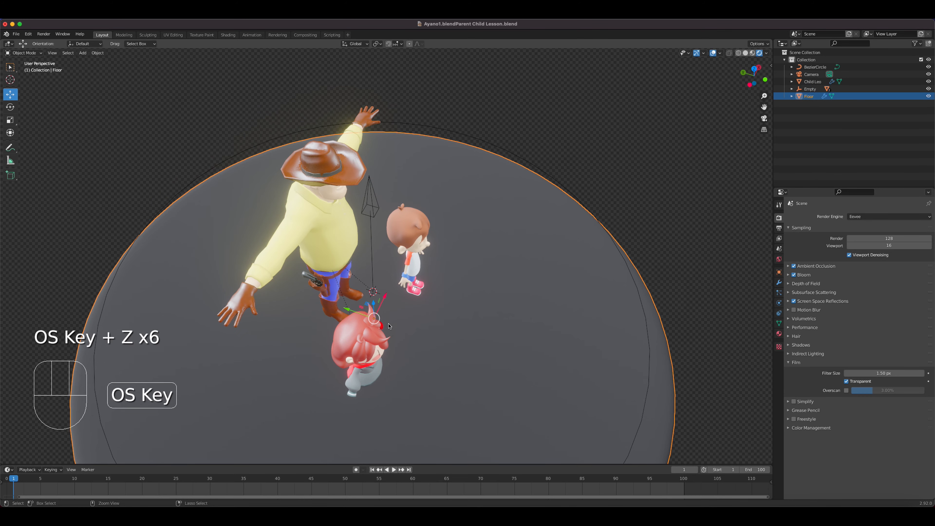
key("super+z")
key("super+z")
key("super+z")
key("super+z")
key("super+z")
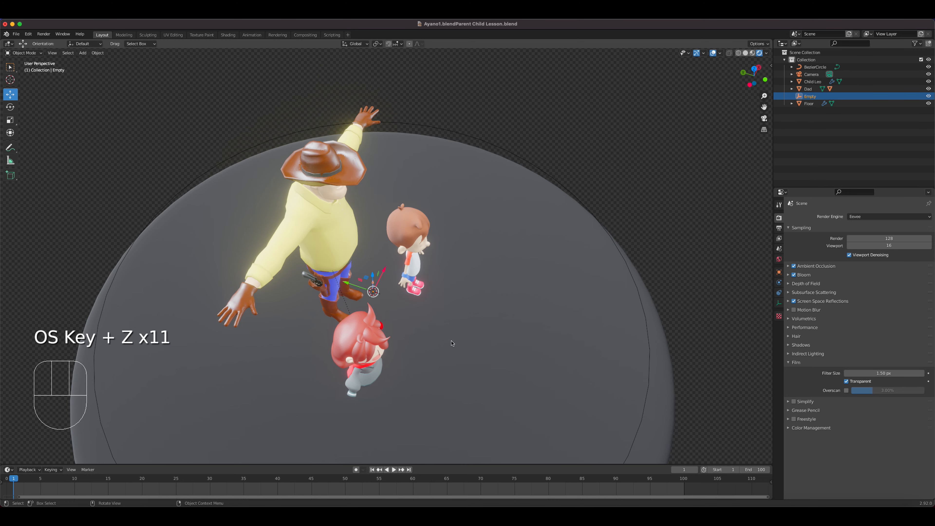
Clear the parent relationship between Child Ayano and Dad using the plain Clear Parent option
middle_click_drag(447, 342, 400, 329)
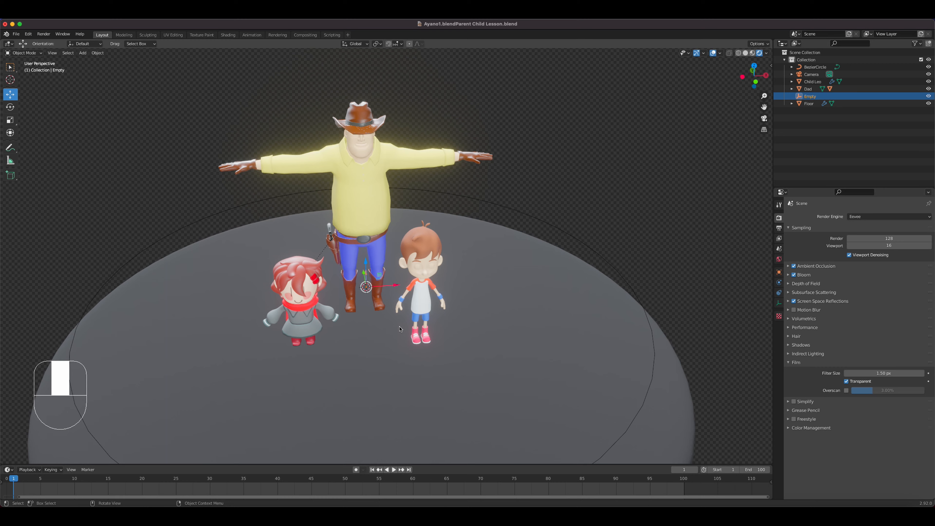
left_click(304, 298)
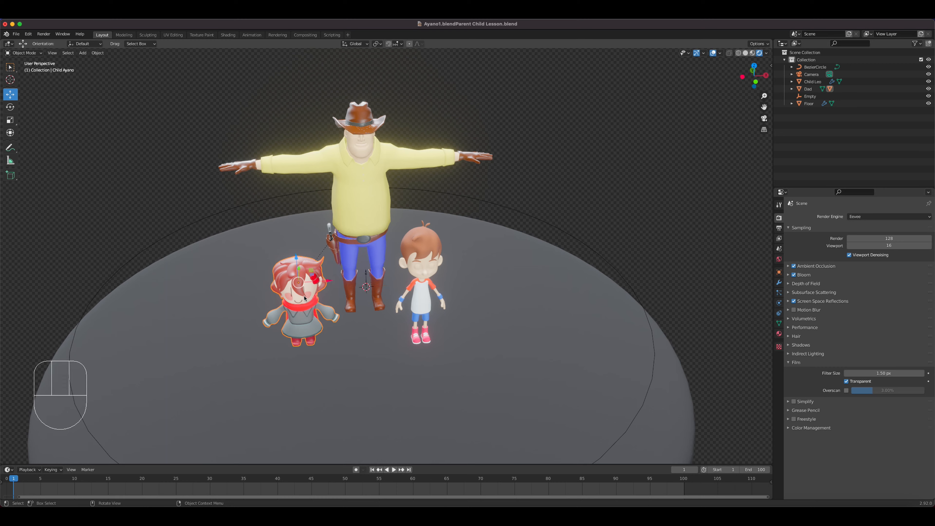
left_click(357, 217, "shift")
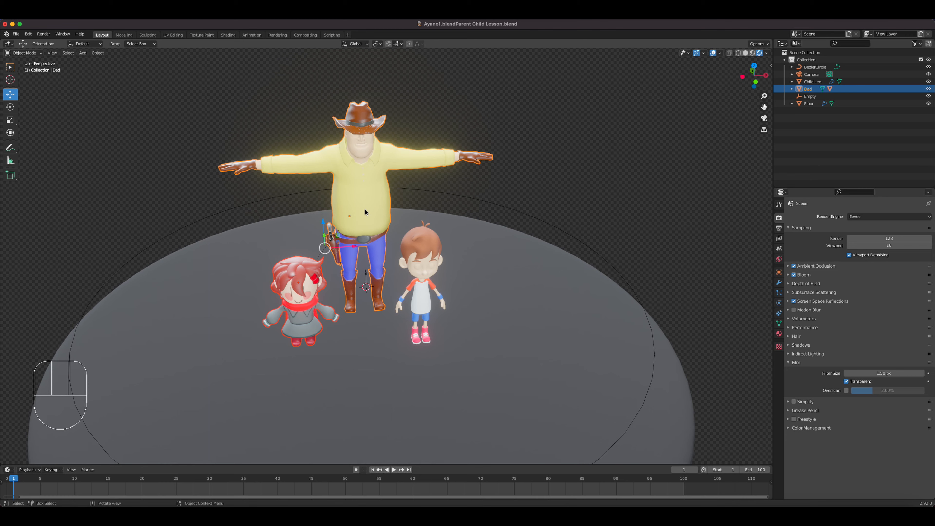
key("alt")
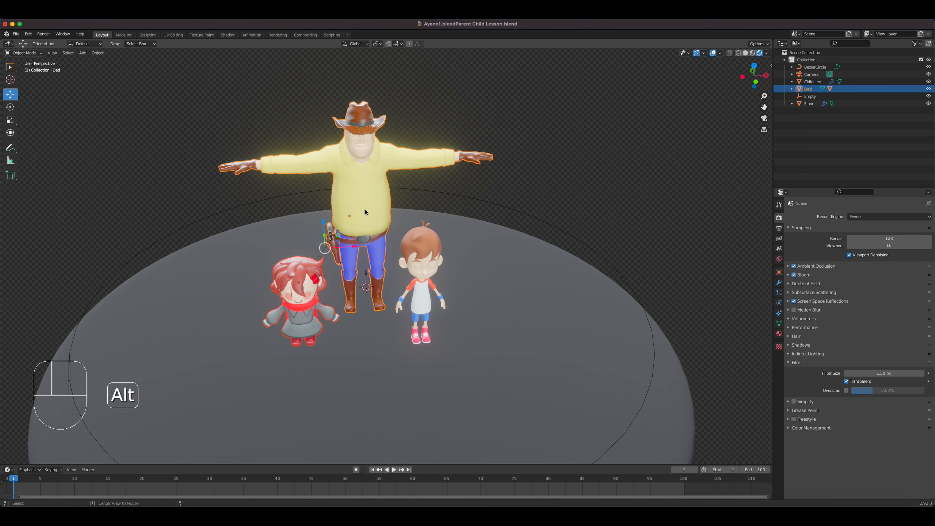
key("alt+p")
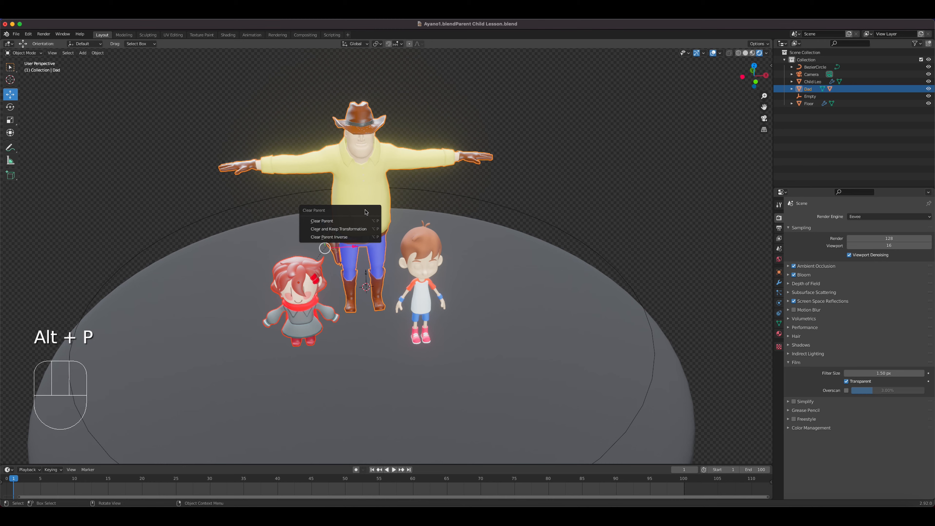
left_click(337, 222)
mouse_move(337, 243)
middle_mouse_down()
mouse_move(382, 217)
mouse_move(344, 237)
middle_mouse_up()
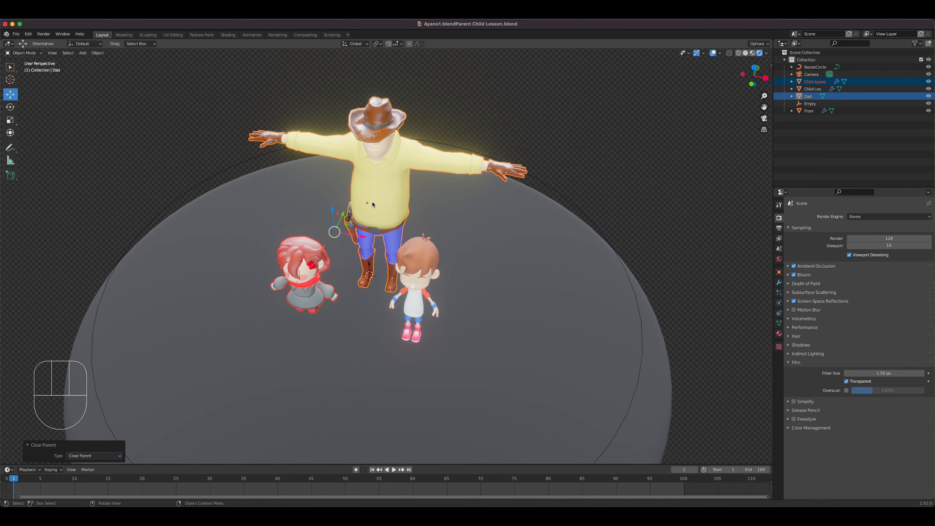
left_click(386, 211)
mouse_move(385, 201)
left_mouse_down()
mouse_move(412, 207)
mouse_move(383, 202)
left_mouse_up()
key("x")
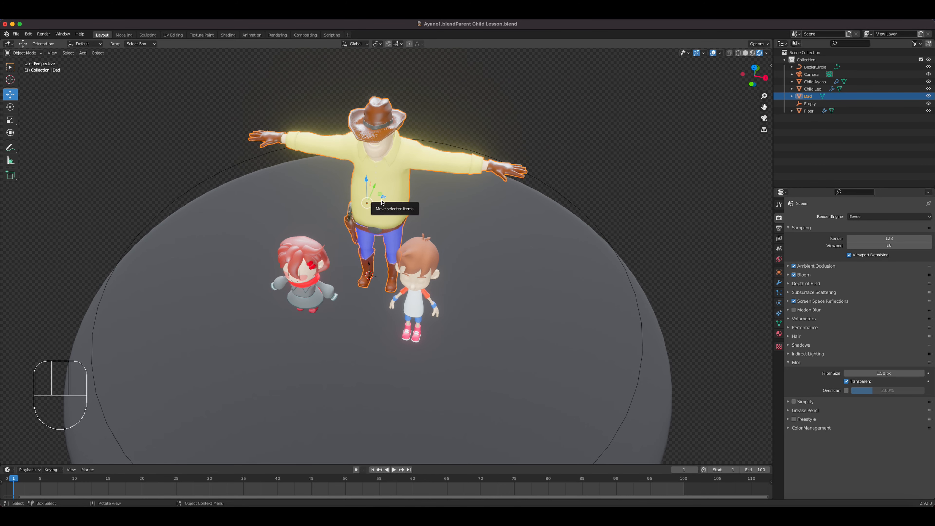
Parent both Child Leo and Child Ayano to Dad using the Object parent type
middle_click_drag(383, 203, 443, 268)
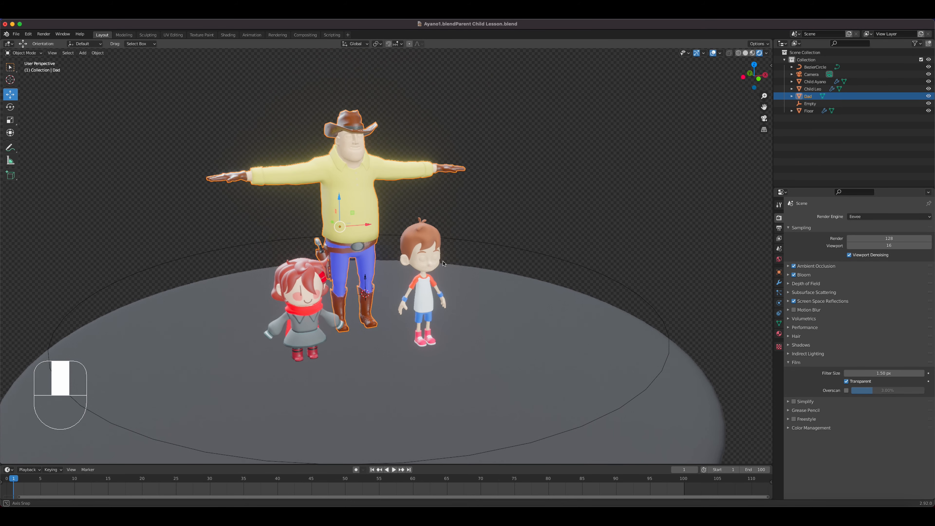
left_click(424, 269)
left_click(311, 298, "shift")
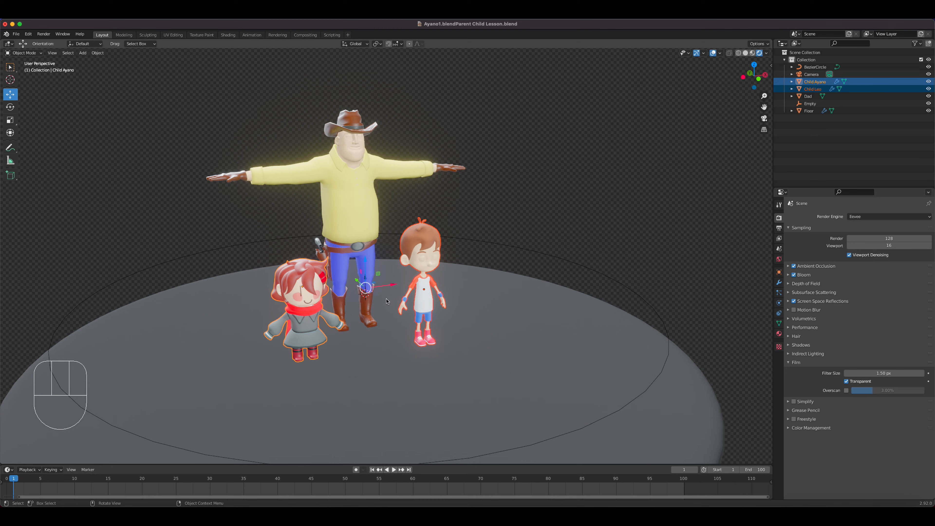
left_click(353, 212, "shift")
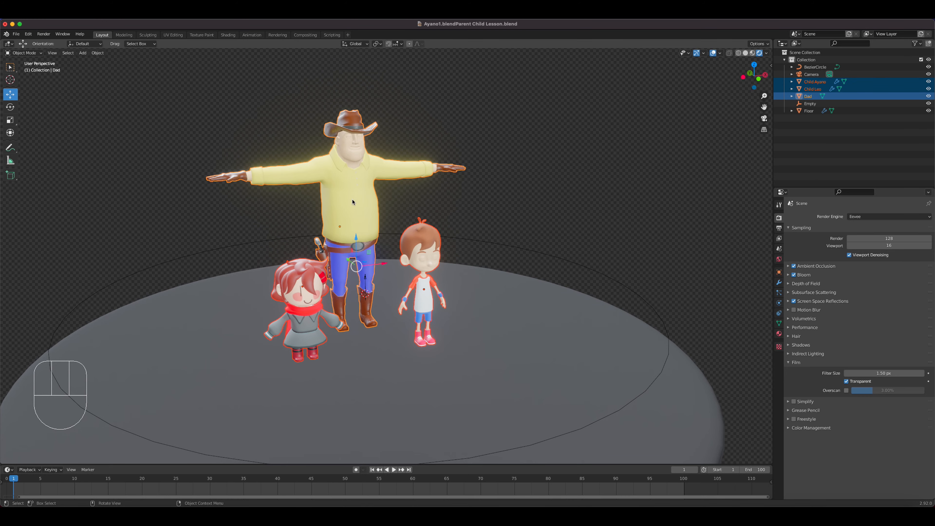
middle_click_drag(355, 197, 435, 237)
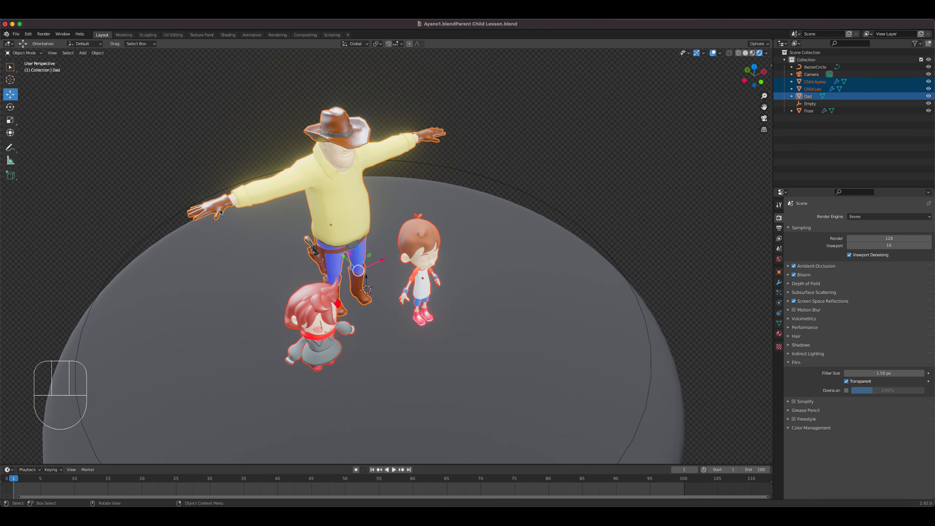
middle_click_drag(298, 240, 286, 220)
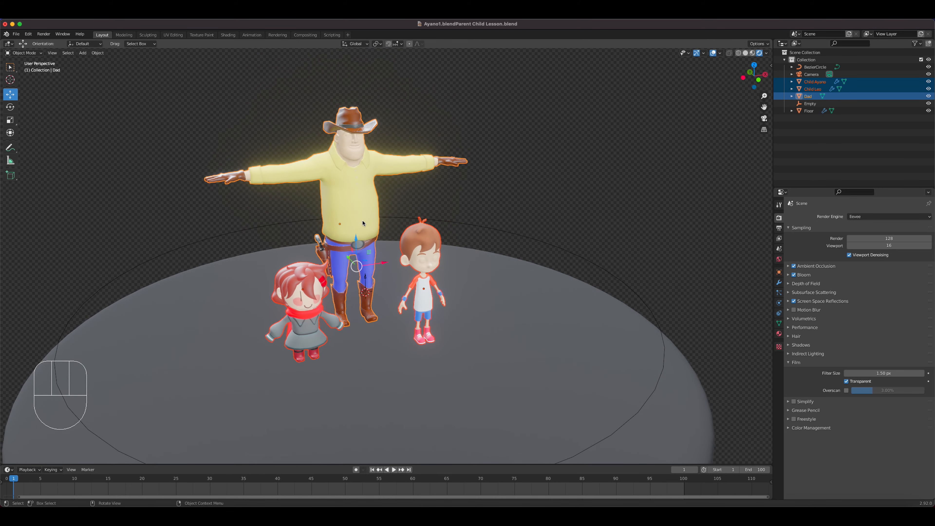
key("ctrl+p")
left_click(350, 215)
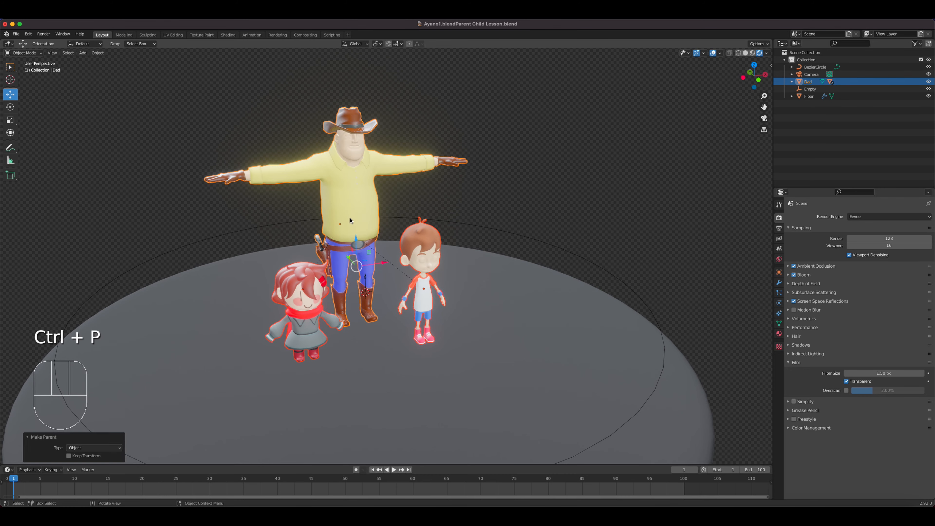
Move Child Leo on its own along the X axis, farther away from Dad
middle_click_drag(350, 217, 367, 254)
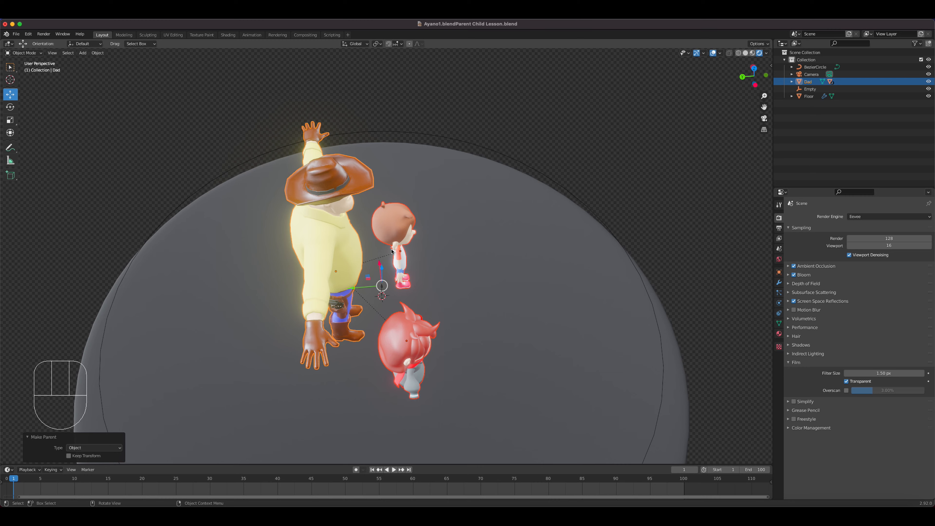
middle_click_drag(364, 310, 336, 282)
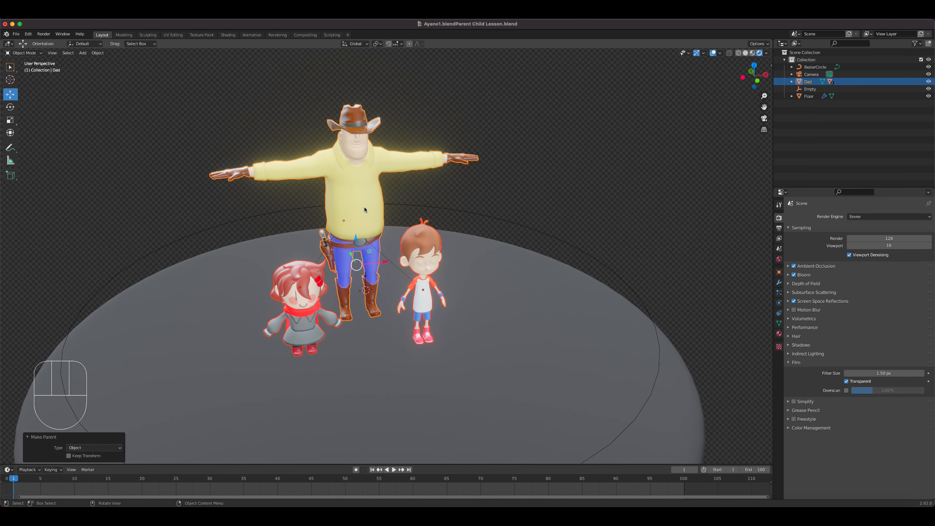
left_click_drag(366, 219, 388, 221)
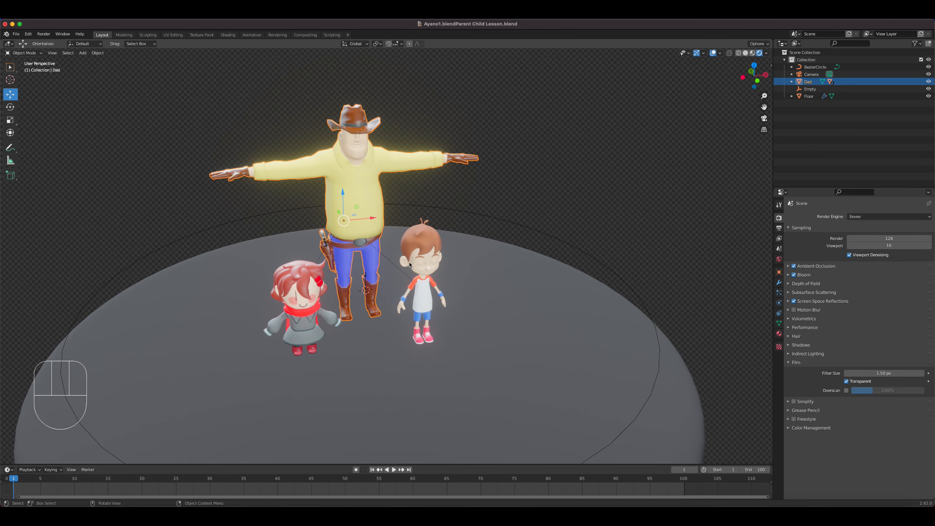
left_click(430, 265)
left_click_drag(438, 286, 478, 285)
Move Child Ayano about -1.38 m along the X axis, away from Dad
left_click(311, 299)
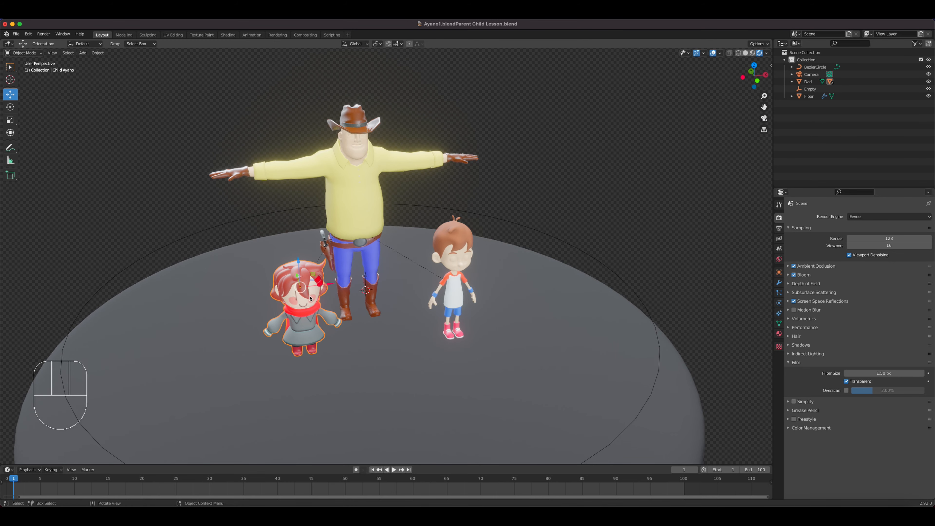
left_click_drag(333, 290, 303, 291)
middle_click_drag(302, 291, 380, 314)
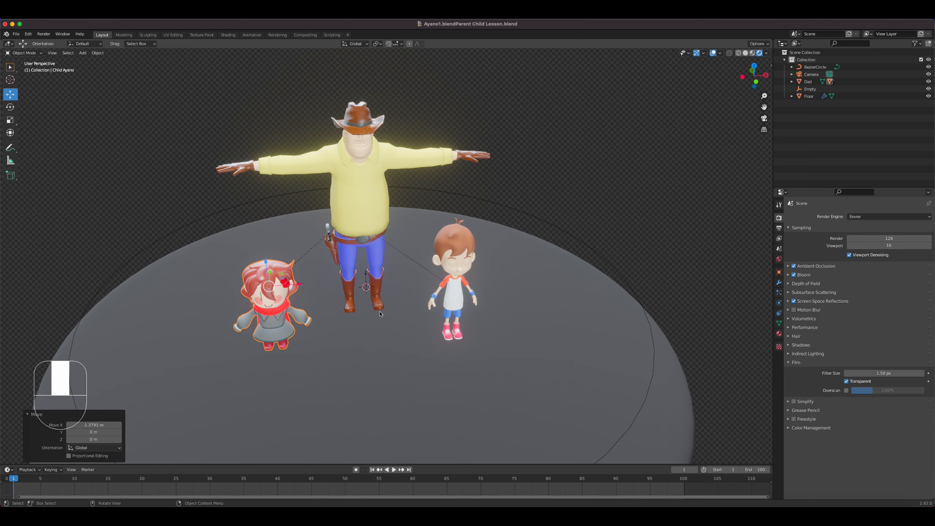
middle_click_drag(381, 314, 380, 314)
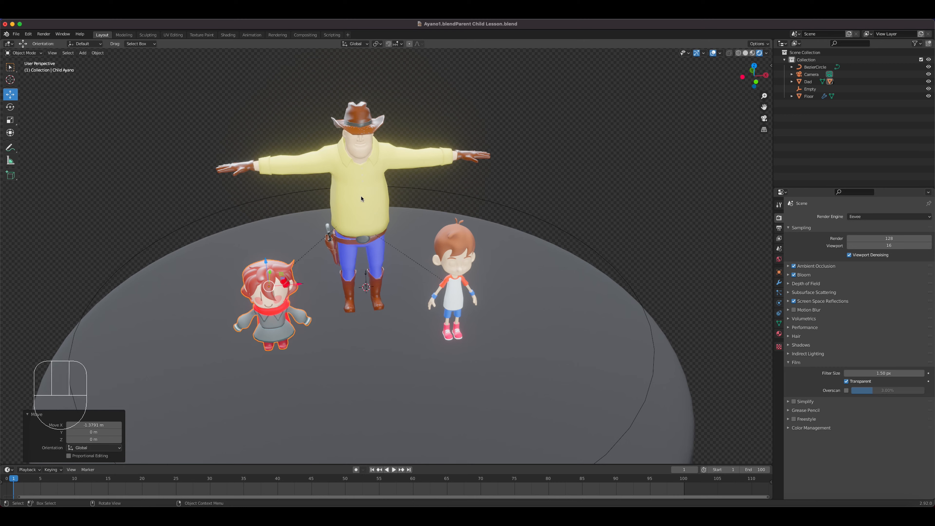
Move the parent Dad about -15.37 m along the Y axis in top view, toward the edge of the floor
left_click(366, 208)
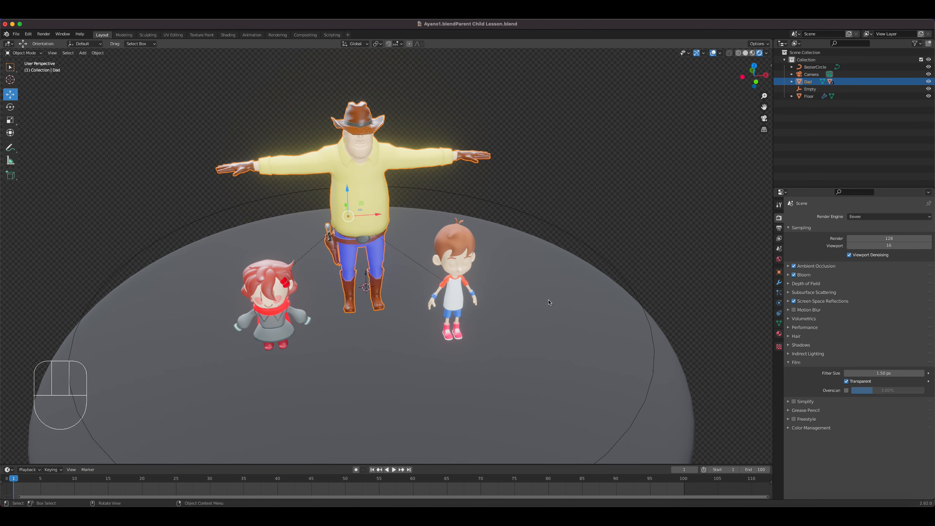
scroll(541, 307, "down", 2)
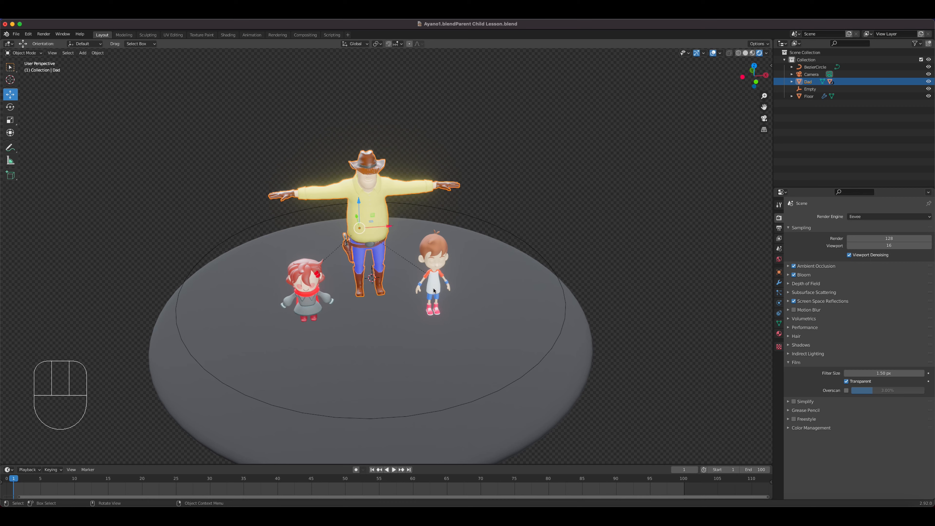
key("alt+a")
left_click(315, 293)
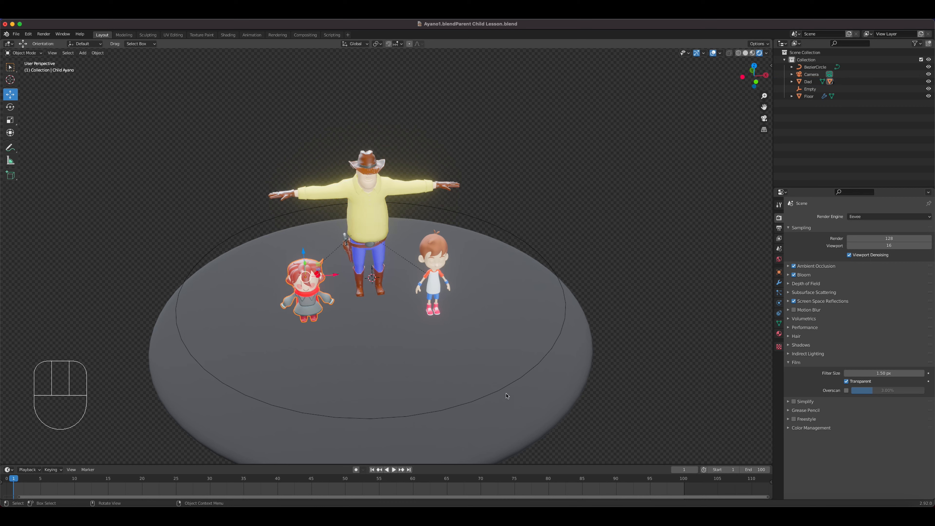
left_click(370, 234)
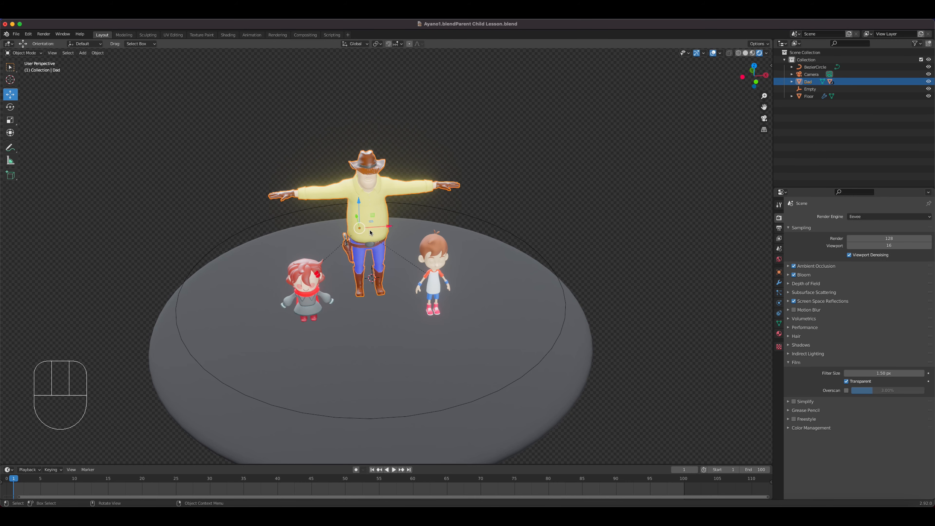
key("KP_7")
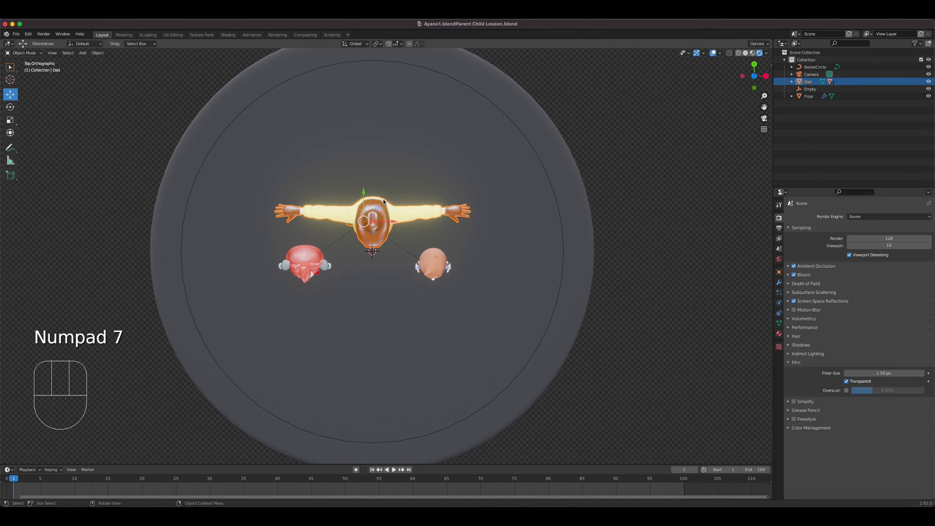
left_click_drag(364, 191, 406, 418)
middle_click_drag(419, 417, 477, 362)
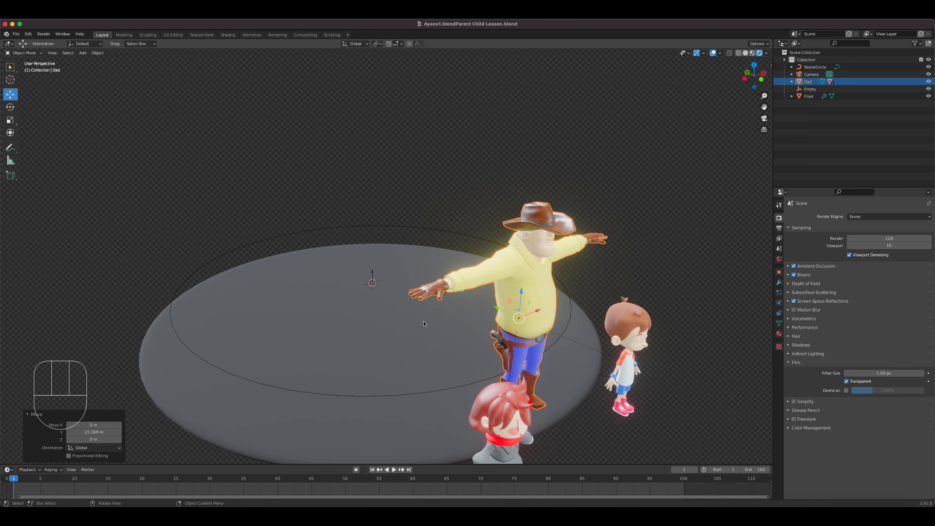
Parent Dad to the BezierCircle curve using the Follow Path type
left_click(542, 291)
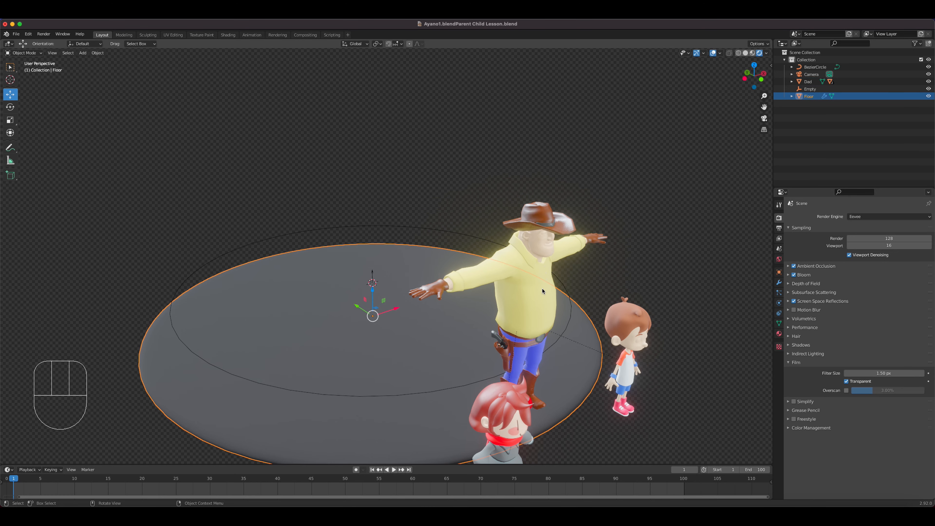
left_click(542, 290)
key("shift")
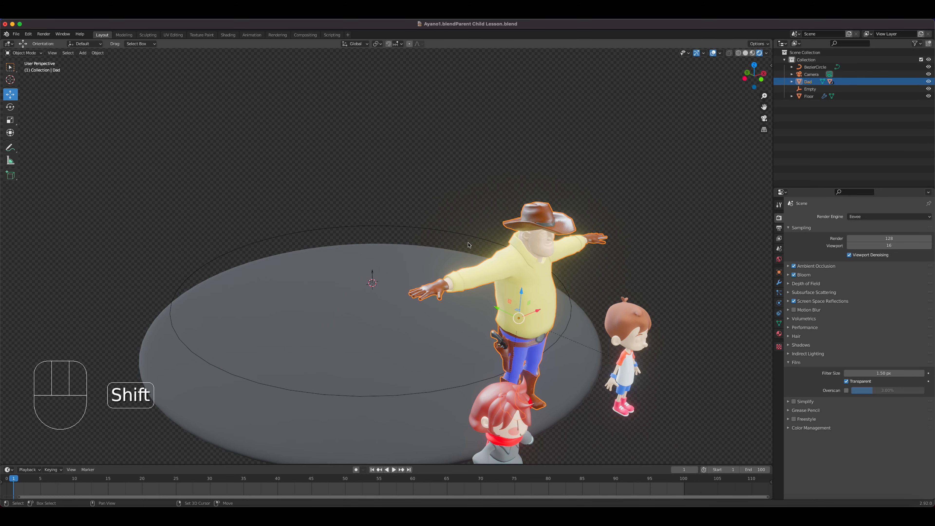
left_click(474, 240, "shift")
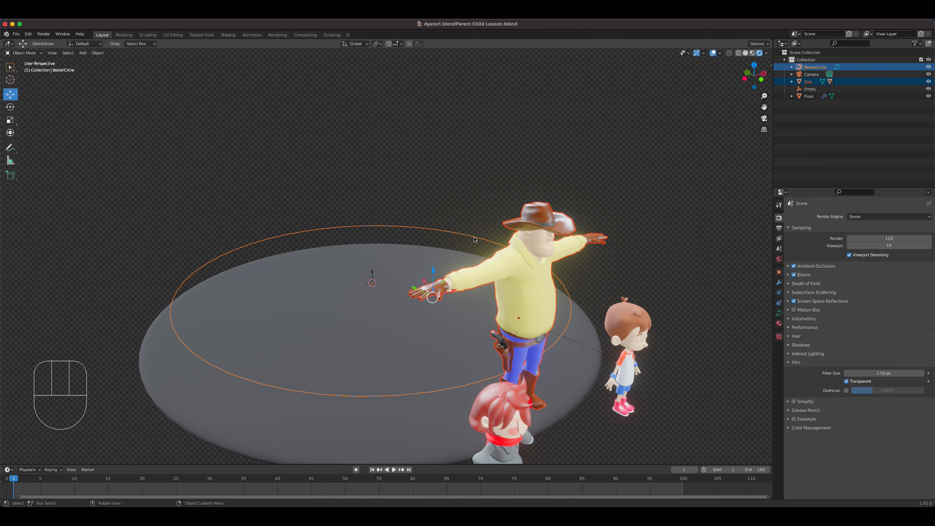
key("ctrl+p")
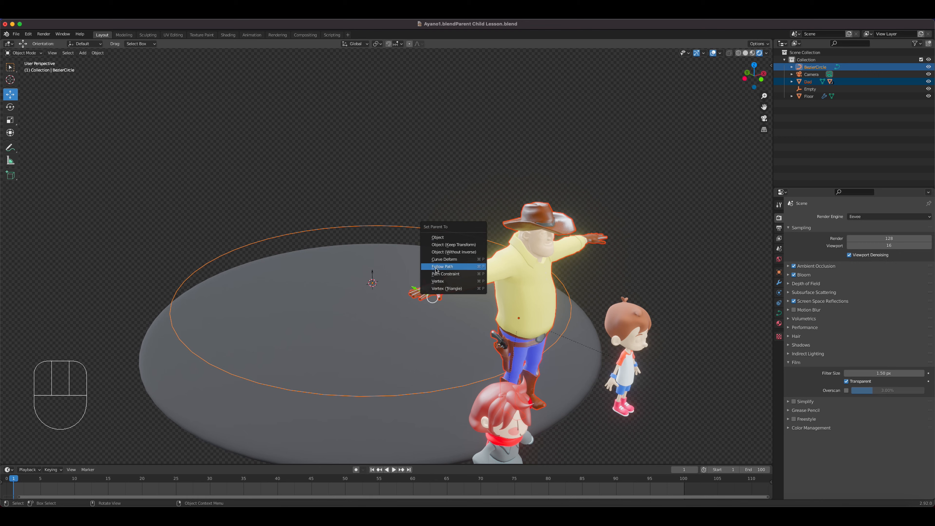
left_click(448, 271)
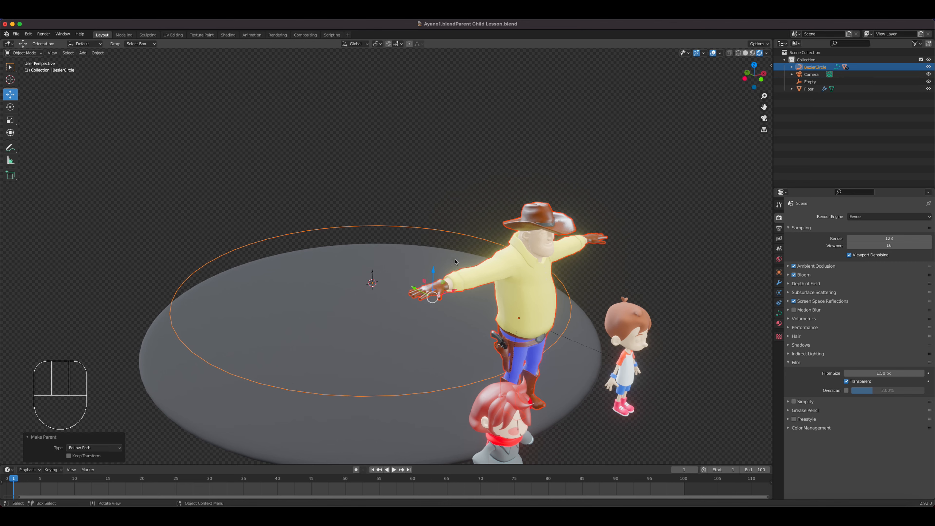
Show the BezierCircle's Path Animation settings, and play the animation to check how Dad and the children travel along the circle
left_click(466, 237)
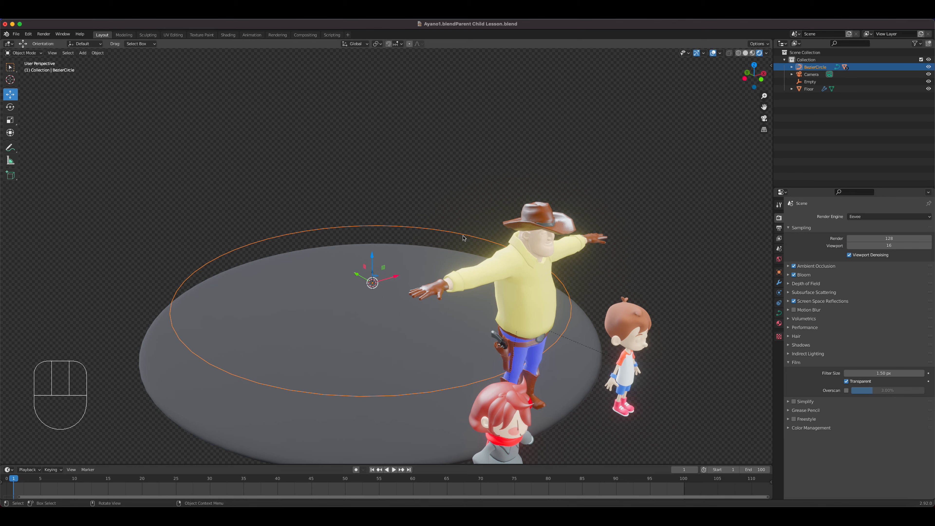
left_click(780, 313)
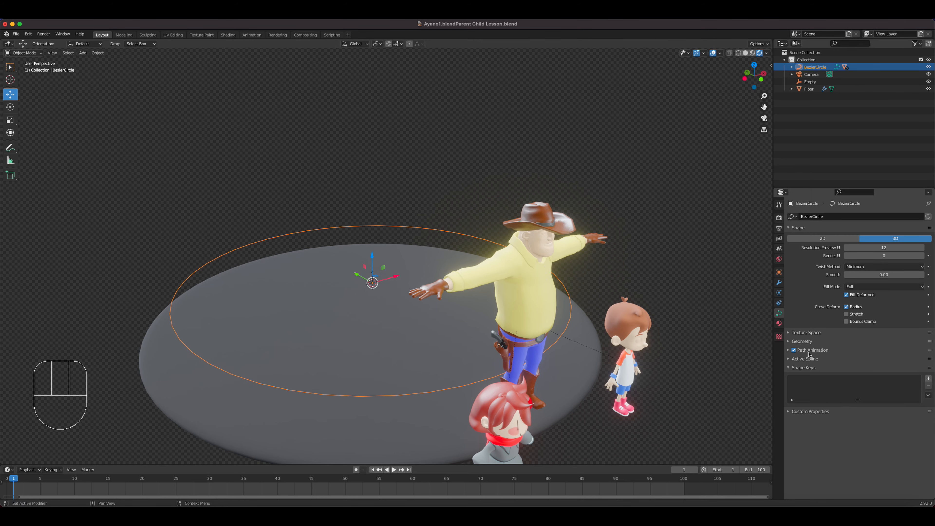
left_click(789, 351)
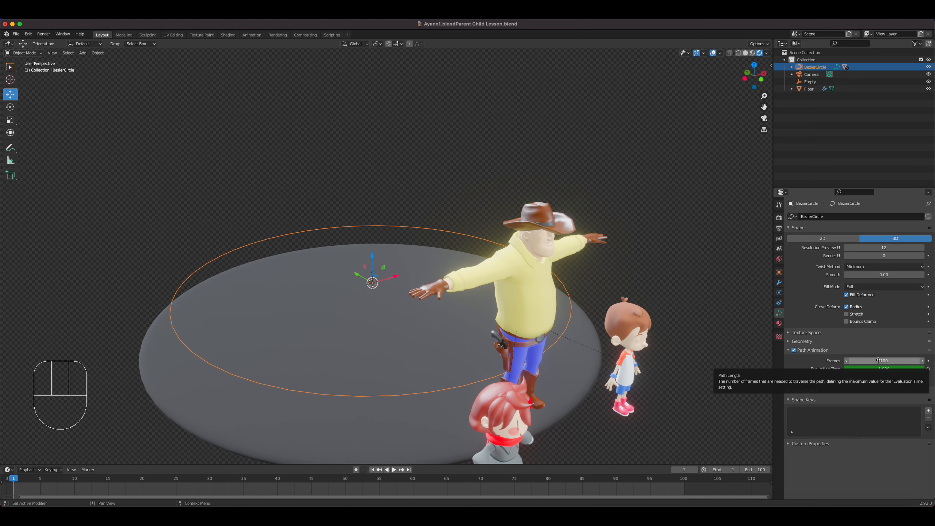
key("space")
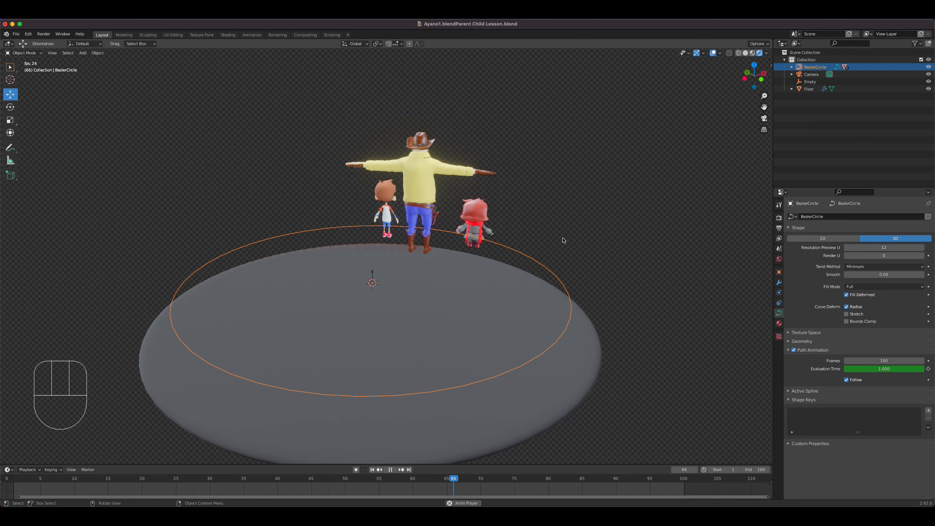
key("space")
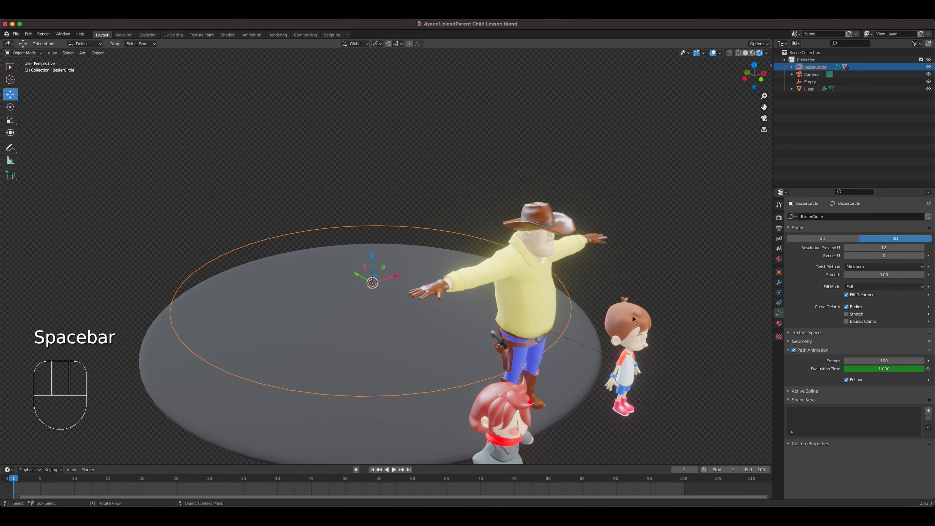
Move Child Leo and Child Ayano along the Y axis so that they stand in line beside Dad
left_click(634, 319)
left_click_drag(601, 351, 532, 329)
left_click(486, 398)
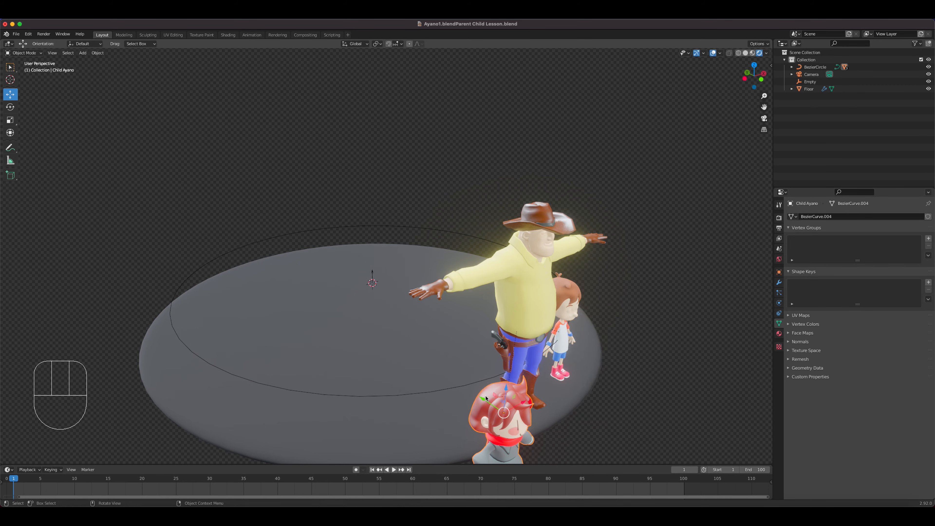
left_click_drag(486, 398, 409, 355)
middle_click_drag(409, 355, 456, 339)
left_click(470, 327)
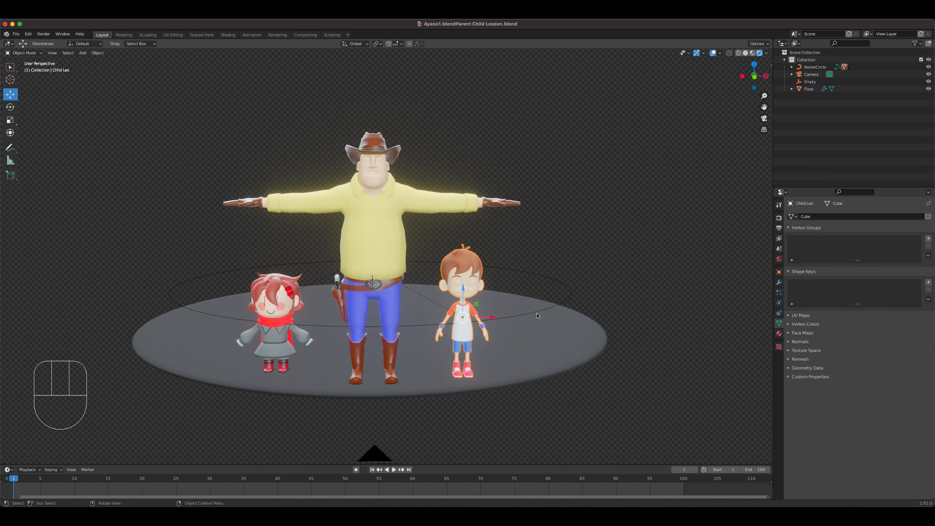
left_click(570, 298, "shift")
key("ctrl+p")
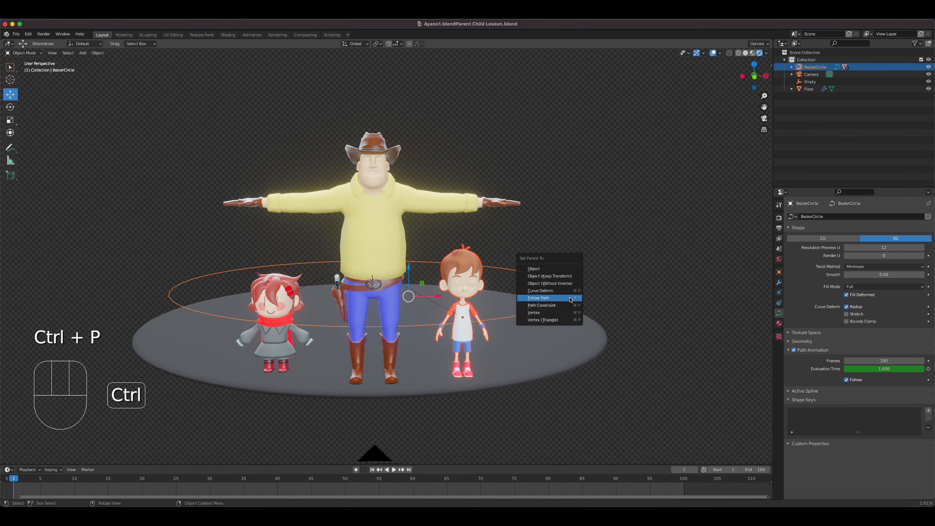
left_click(570, 298)
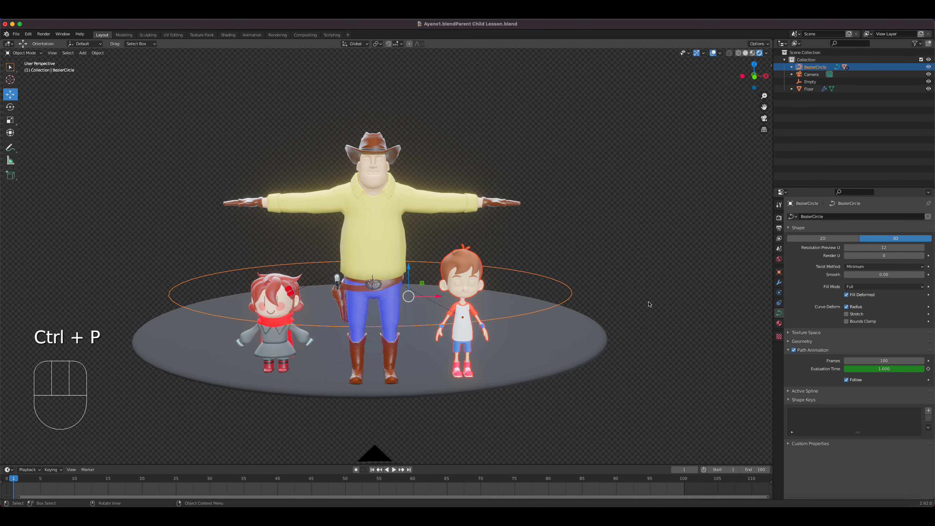
key("Escape")
Select Child Leo alone and nudge him slightly along the Y axis beside Dad
middle_click_drag(470, 352, 496, 356)
left_click(497, 357)
mouse_move(486, 352)
left_mouse_down()
mouse_move(505, 372)
mouse_move(494, 354)
left_mouse_up()
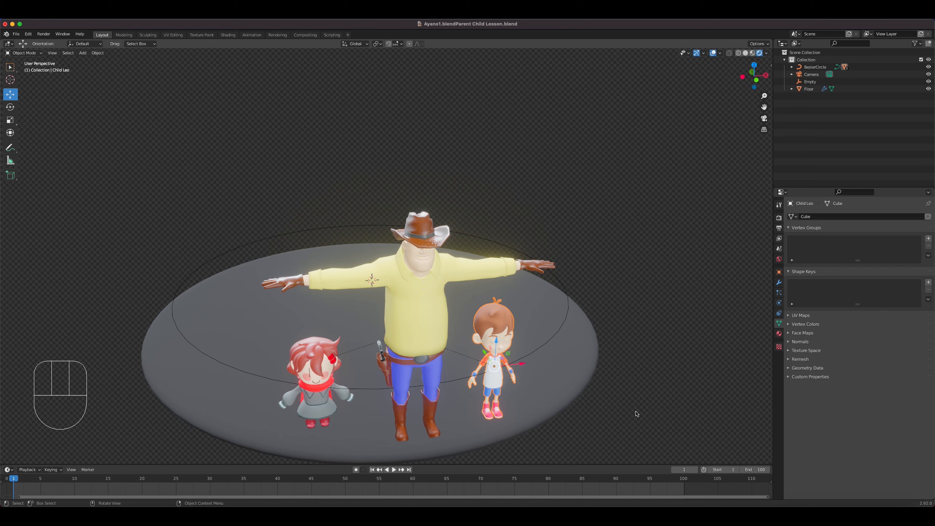
Open the Andys Room.blend file
left_click(15, 34)
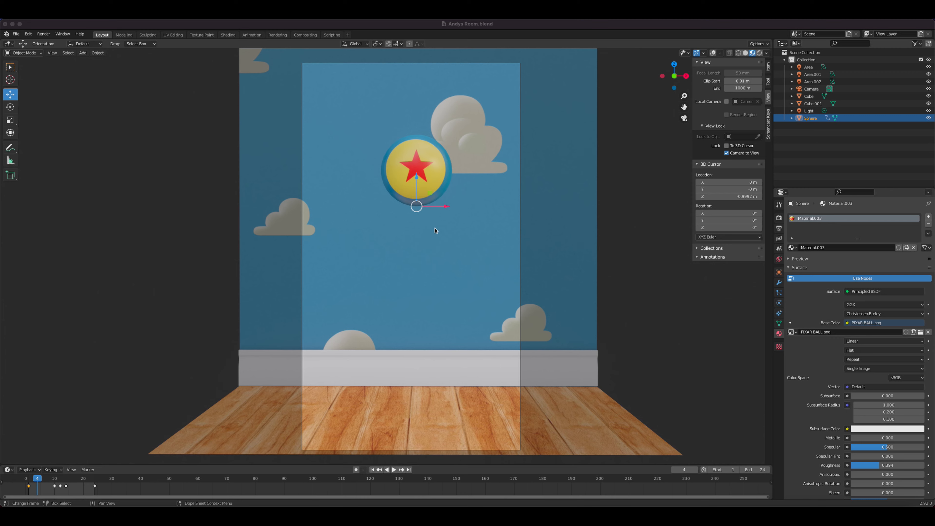
Try rotating the ball about its origin at the base of the sphere
middle_click_drag(428, 238, 406, 249)
left_click(10, 107)
mouse_move(346, 225)
left_mouse_down()
mouse_move(372, 299)
mouse_move(354, 155)
mouse_move(338, 196)
mouse_move(343, 226)
left_mouse_up()
left_click(11, 95)
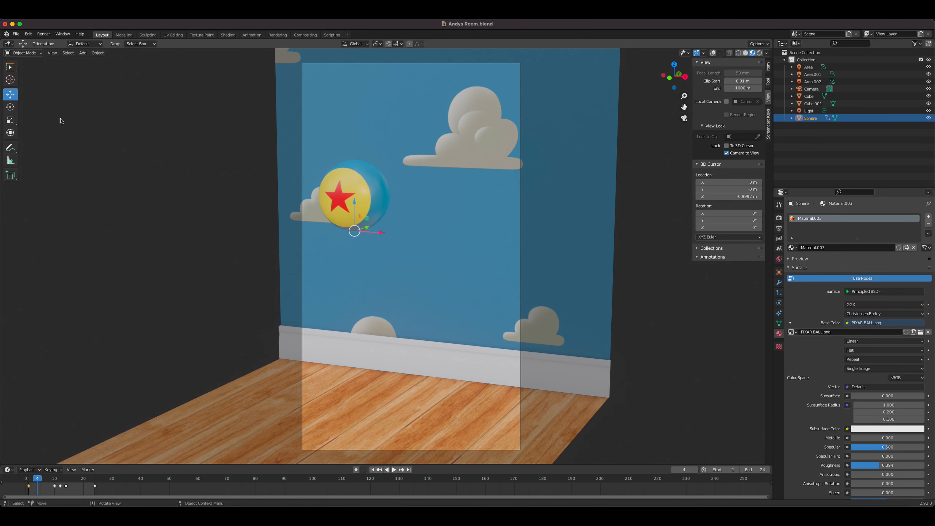
middle_click_drag(369, 239, 398, 240)
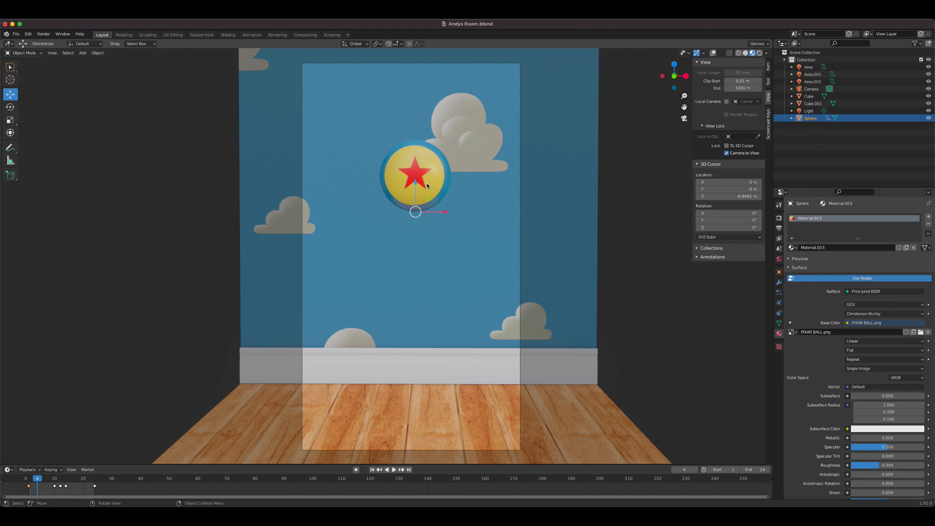
Set the ball's origin to its geometry so the pivot sits at the sphere's centre
left_click(97, 53)
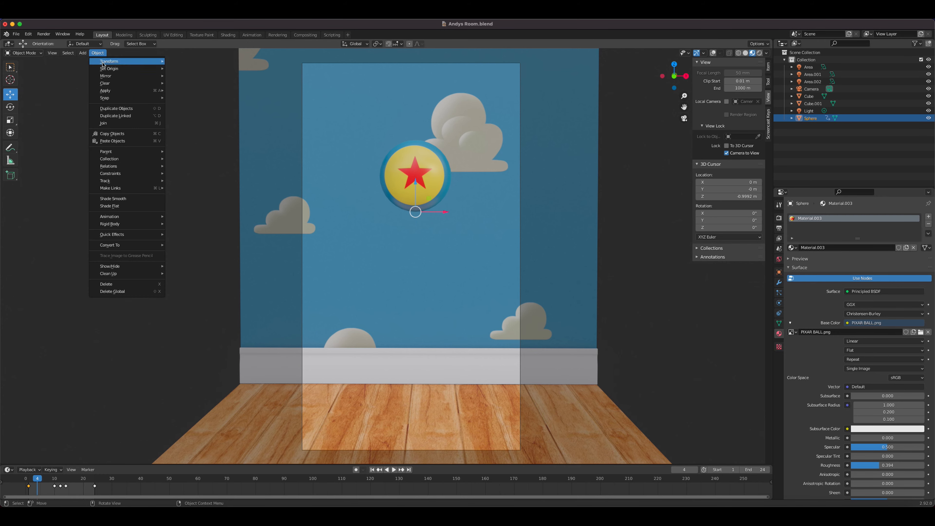
mouse_move(103, 60)
mouse_move(149, 70)
left_click(199, 79)
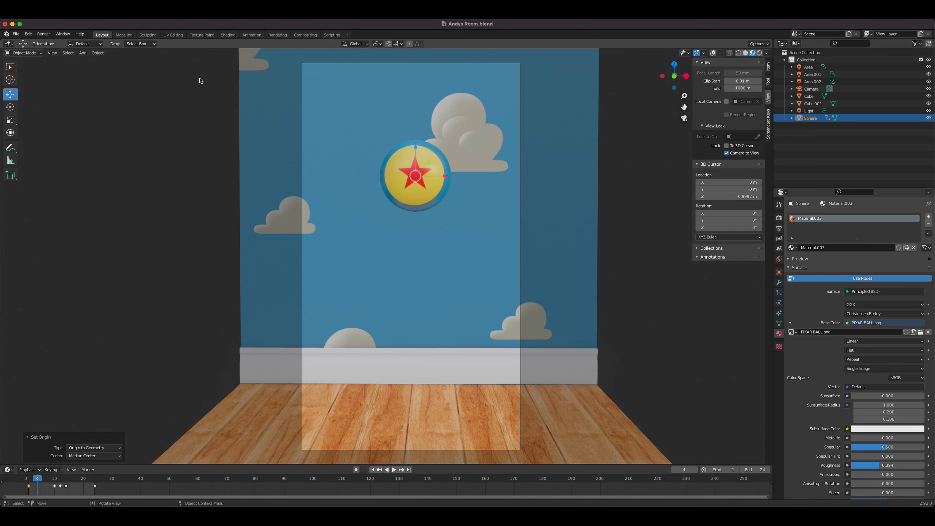
Try rotating the ball about its centred origin, and bring up the Scale tool on it
middle_click_drag(320, 147, 332, 186)
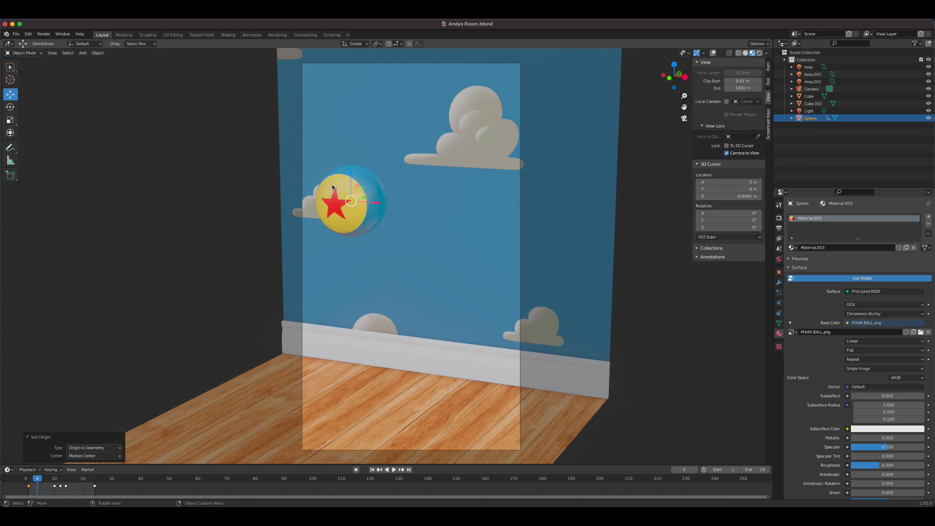
left_click(10, 107)
mouse_move(344, 176)
left_mouse_down()
mouse_move(333, 214)
mouse_move(350, 223)
mouse_move(368, 213)
mouse_move(370, 192)
mouse_move(354, 173)
left_mouse_up()
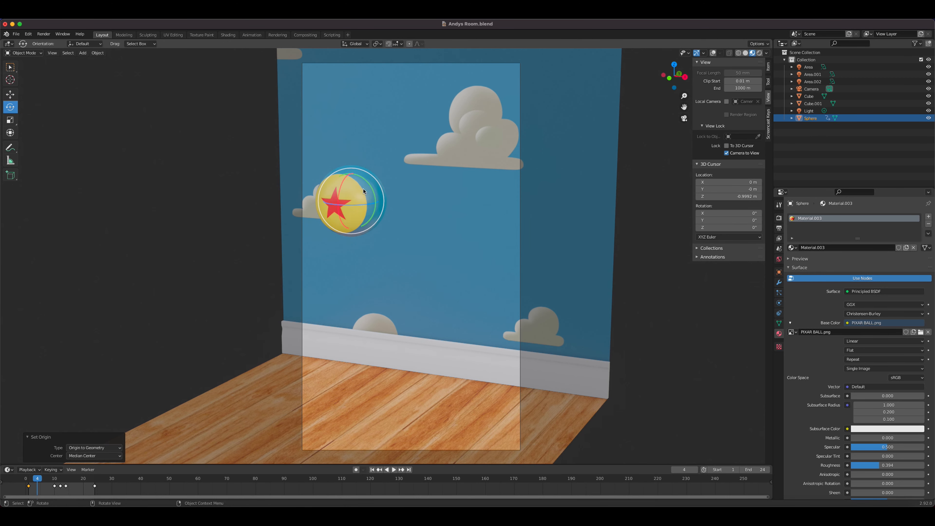
mouse_move(404, 271)
middle_mouse_down()
mouse_move(429, 264)
mouse_move(422, 276)
middle_mouse_up()
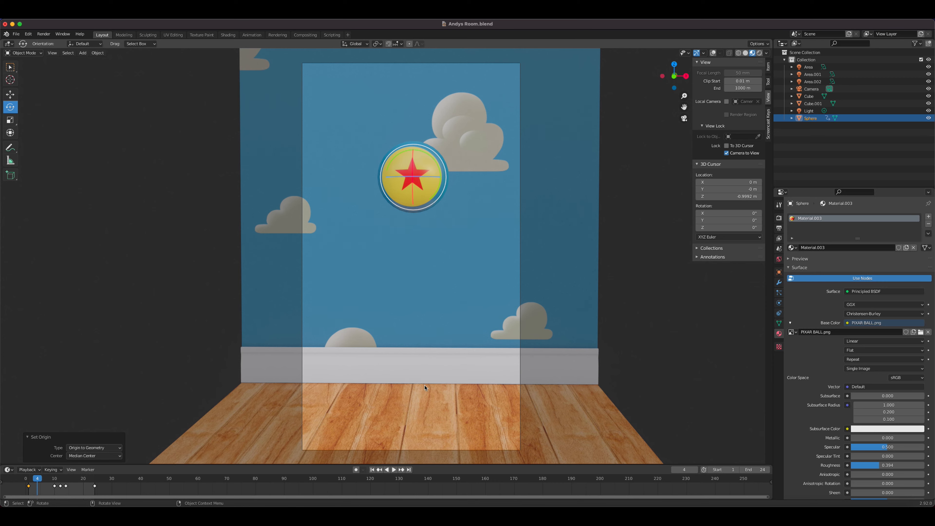
left_click(10, 120)
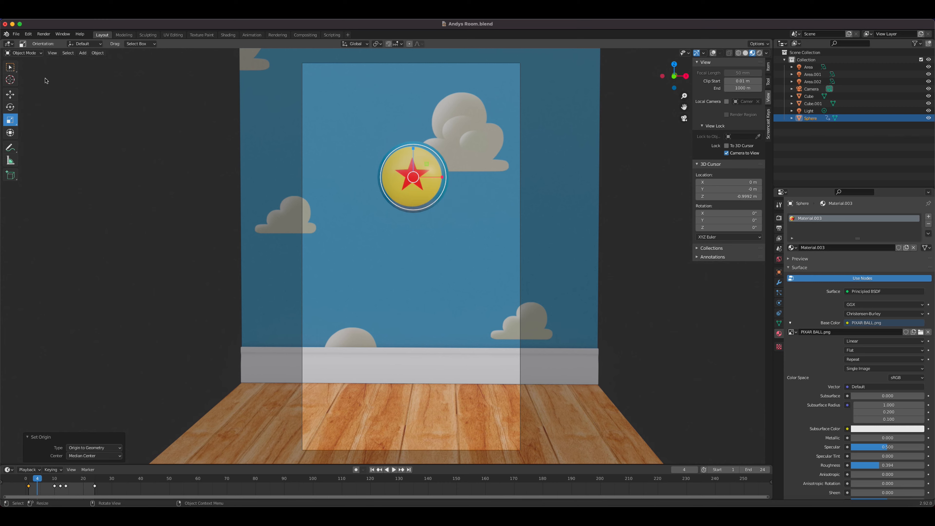
middle_click_drag(423, 337, 423, 333)
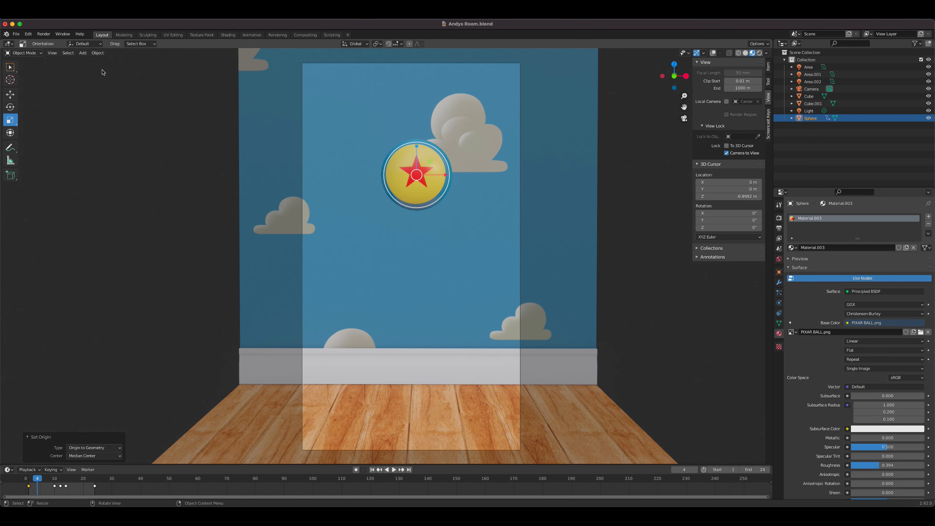
Add a circle-shaped empty with a 1 m radius to the scene
left_click(82, 55)
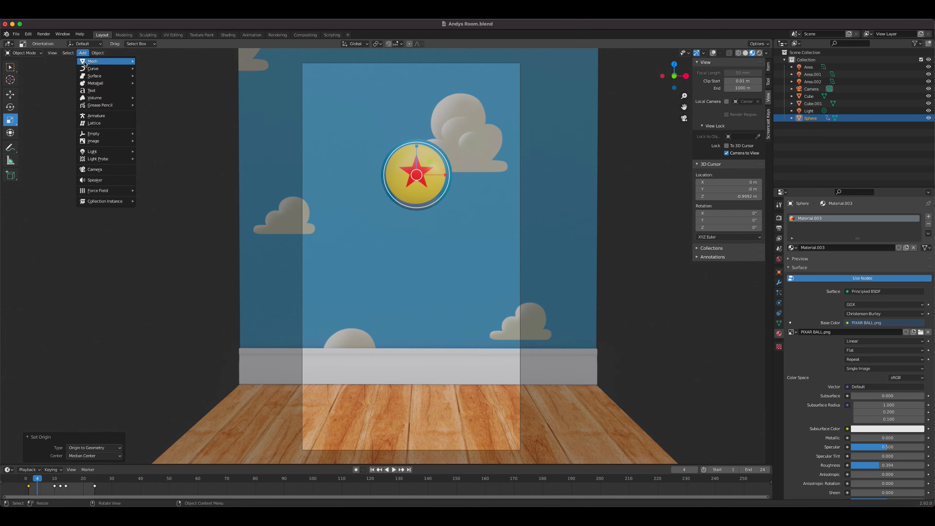
mouse_move(102, 135)
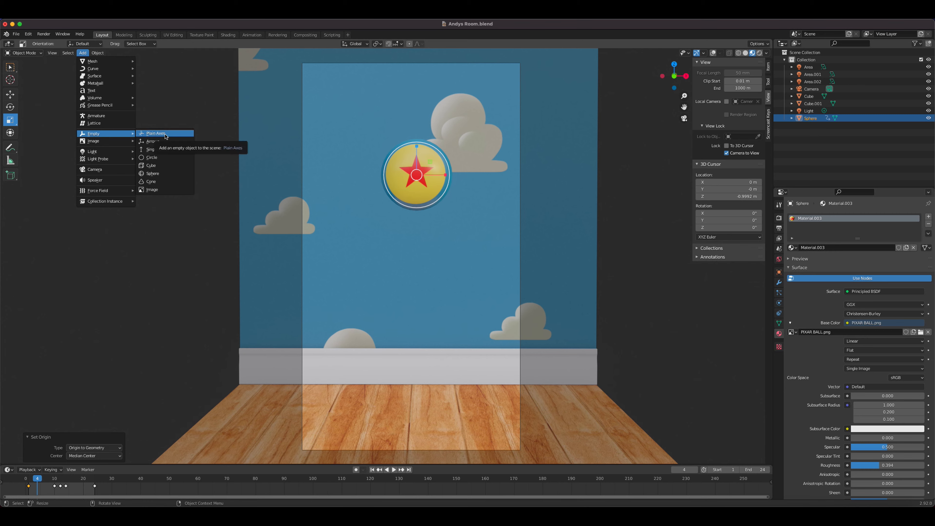
left_click(168, 157)
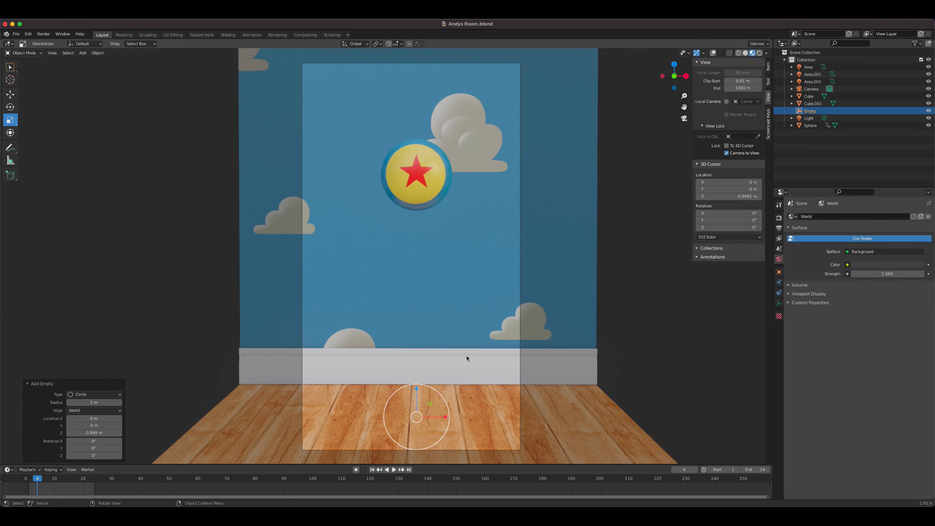
Raise the circle empty about 0.86 m along the Z axis from the floor to just below the ball
key("KP_0")
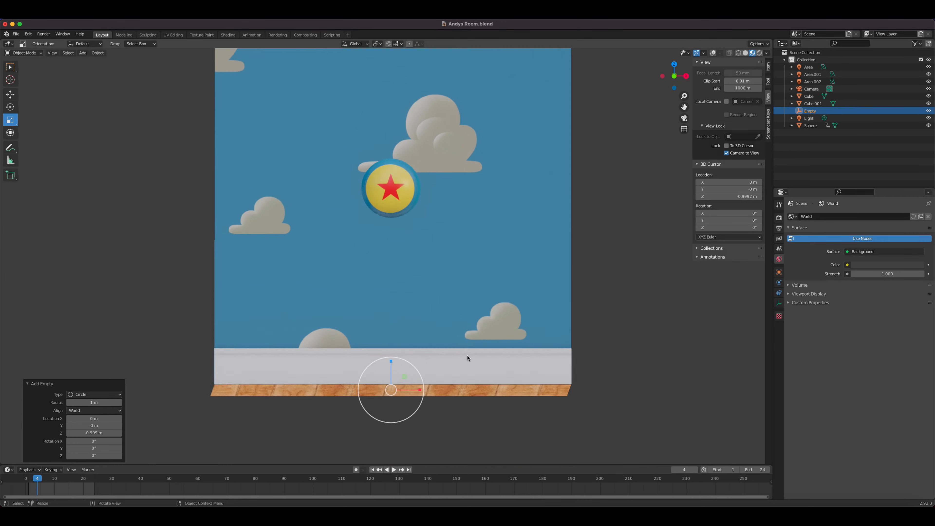
scroll(407, 314, "up", 4)
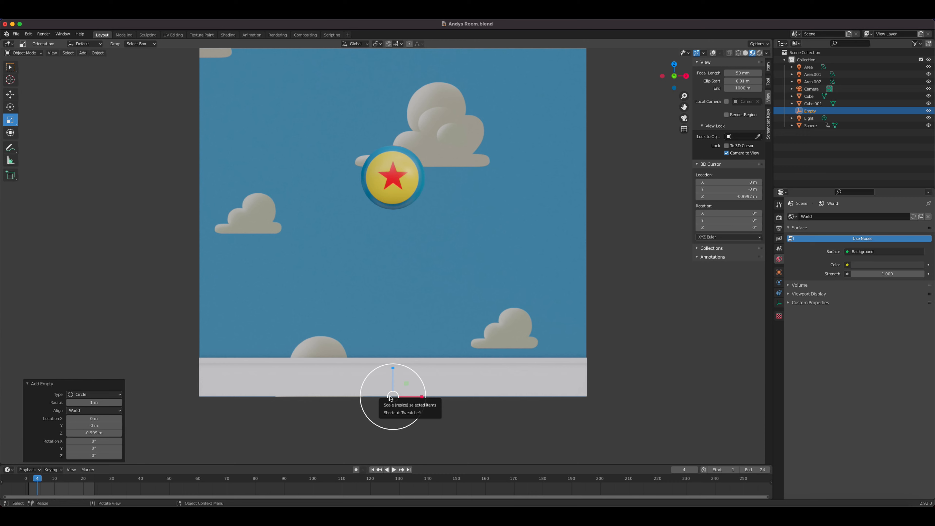
left_click(10, 94)
left_click_drag(393, 372, 394, 201)
middle_click_drag(394, 201, 434, 263)
scroll(571, 184, "down", 3)
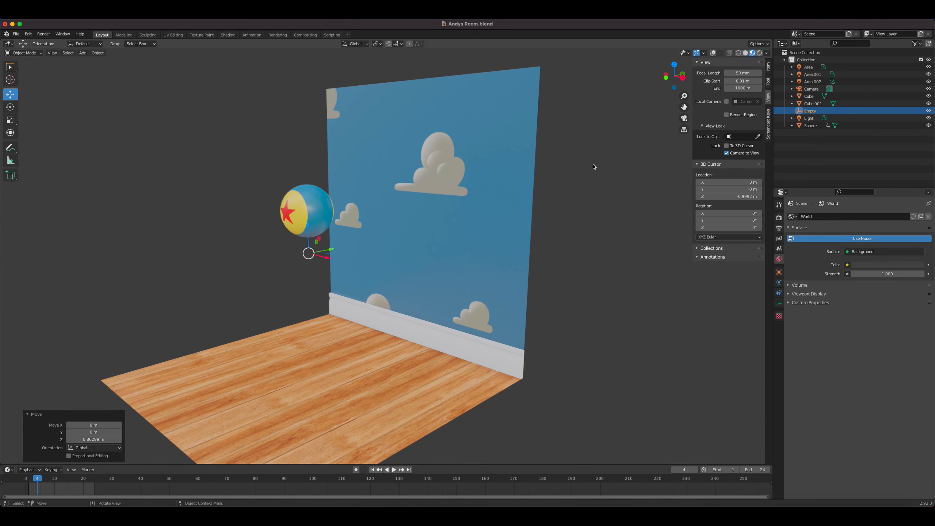
Turn on the viewport overlays and scale the circle empty down to 0.224 in front view
left_click(713, 53)
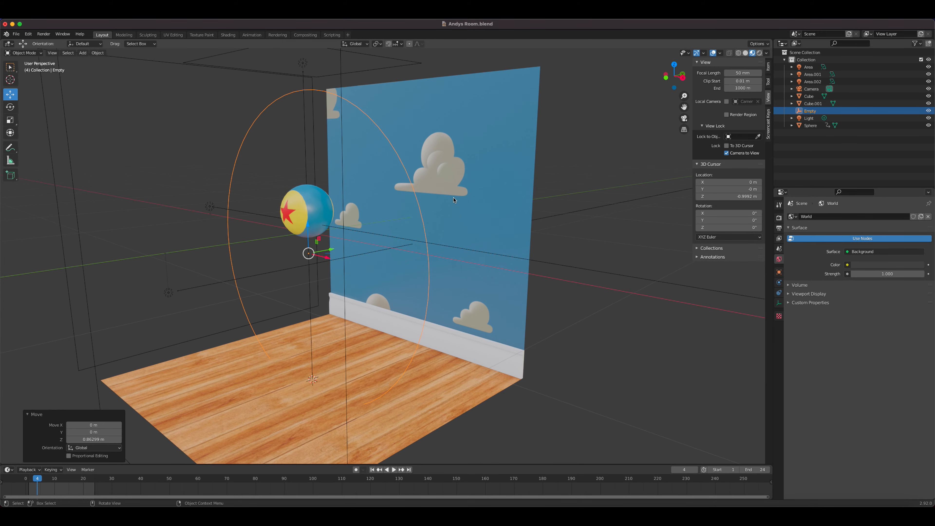
middle_click_drag(438, 226, 467, 226)
key("KP_5")
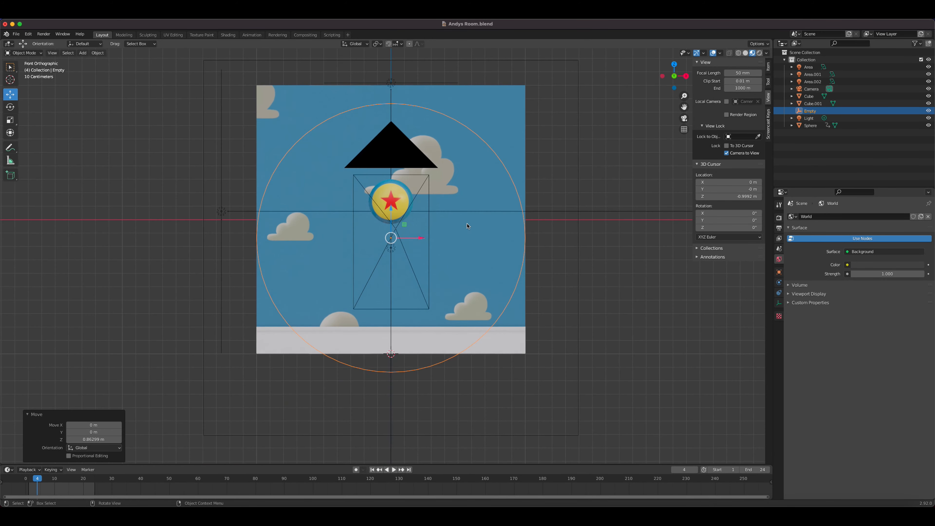
key("s")
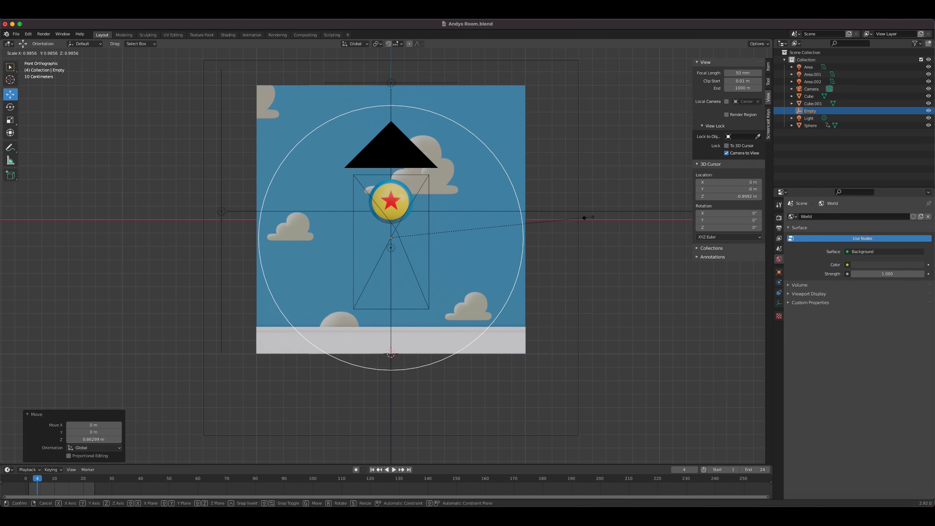
left_click(428, 218)
Raise the circle empty about 0.10 m along Z to the ball's base, and check its alignment from the side
scroll(386, 175, "up", 5)
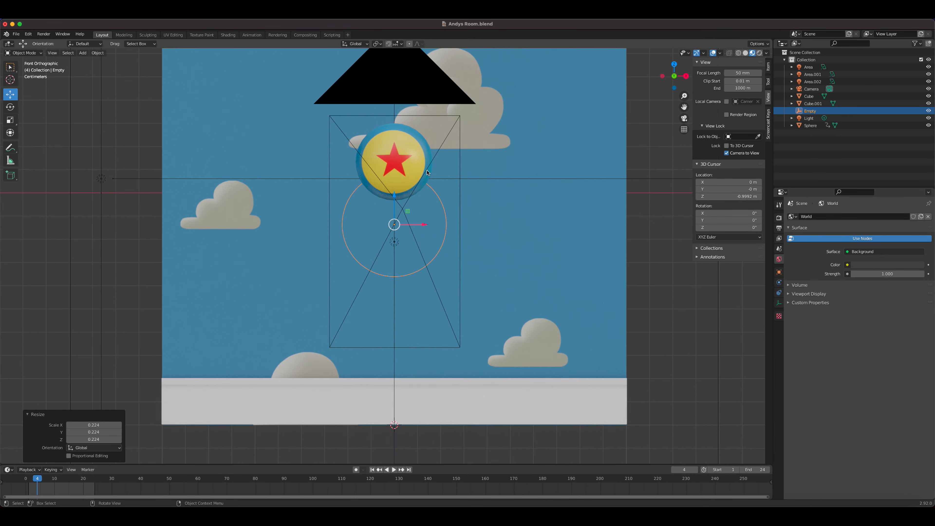
left_click_drag(396, 181, 398, 143)
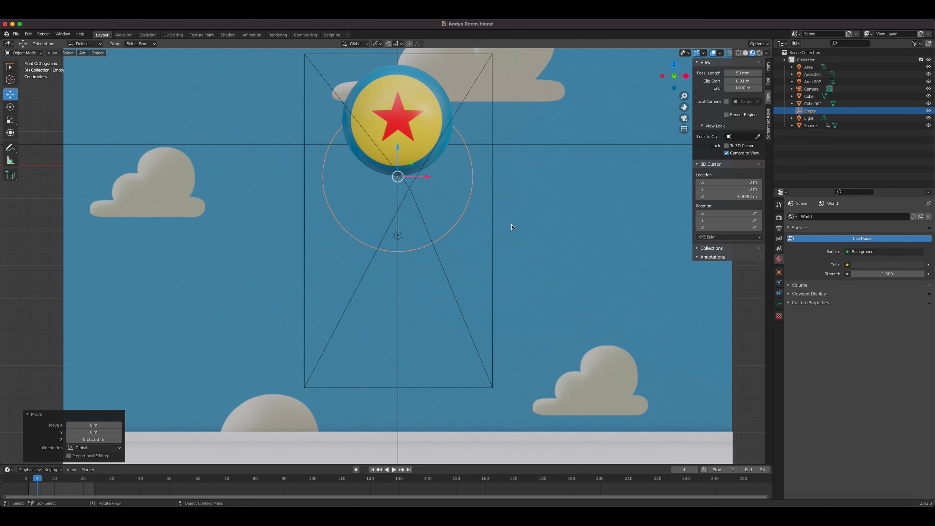
key("KP_3")
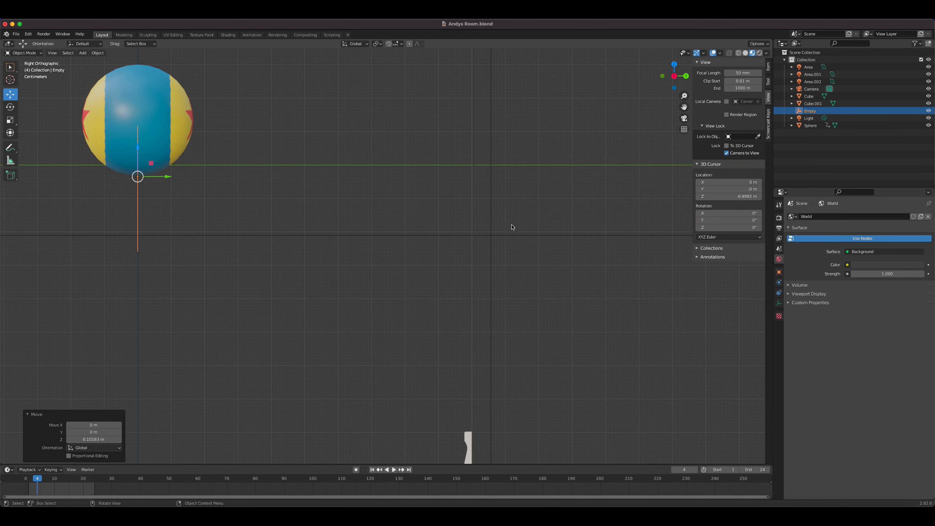
key("KP_1")
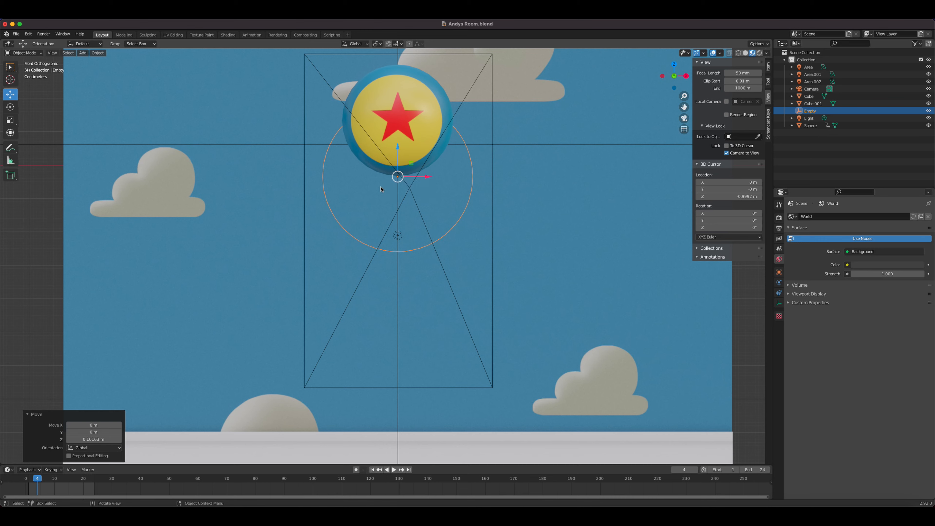
Parent the ball to the circle empty using the Object option
left_click(424, 140)
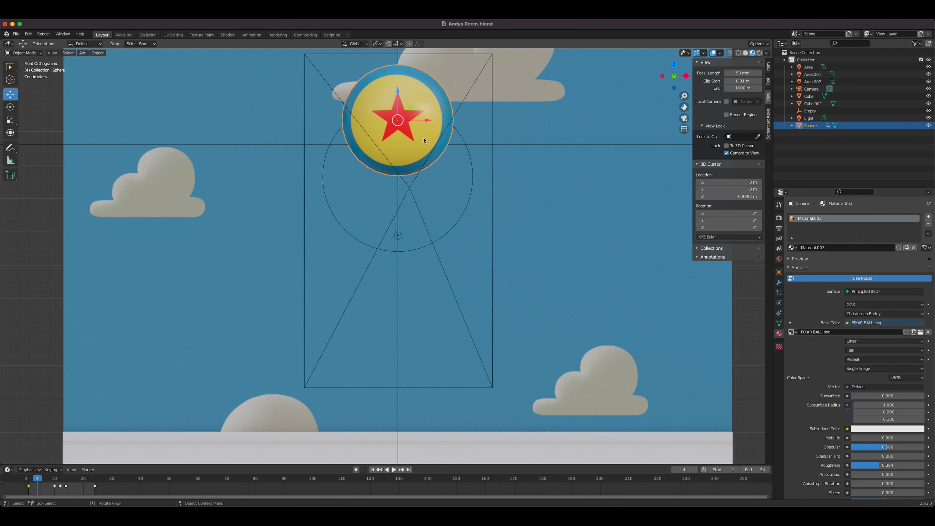
left_click(334, 217, "shift")
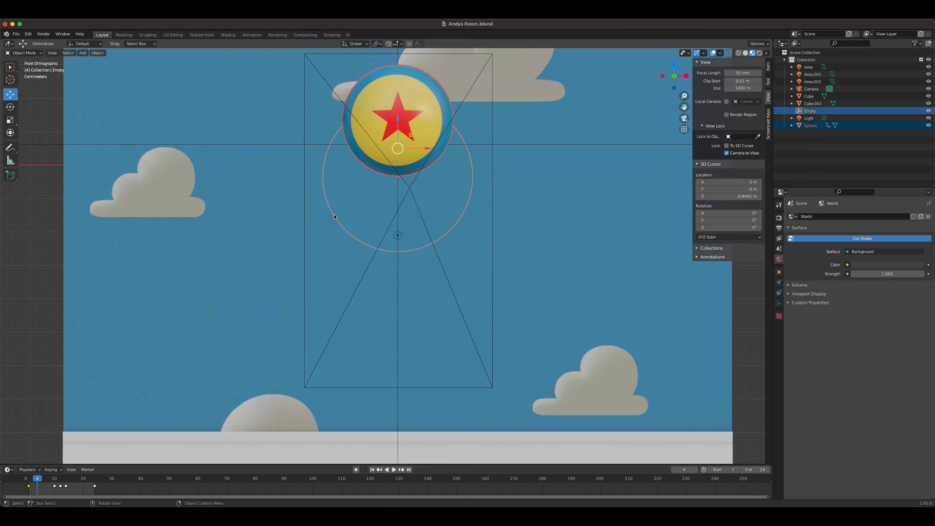
key("ctrl+p")
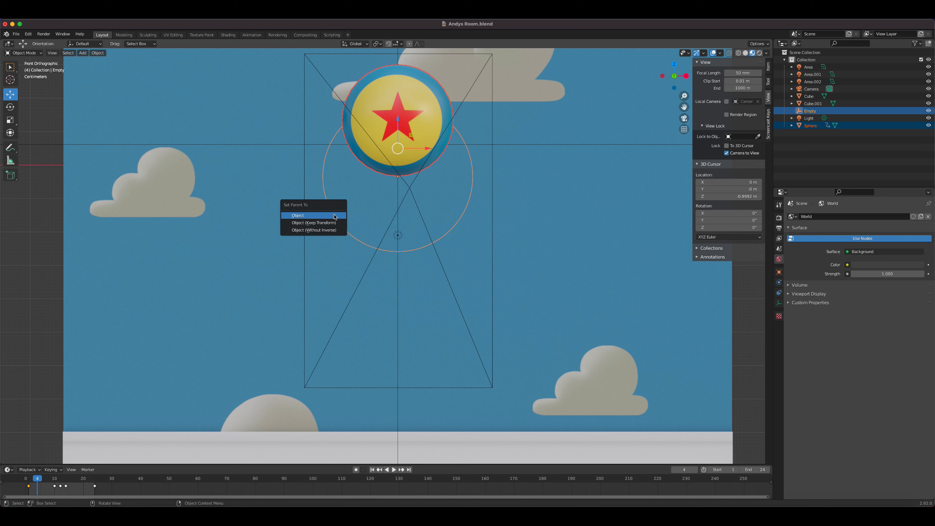
left_click(334, 217)
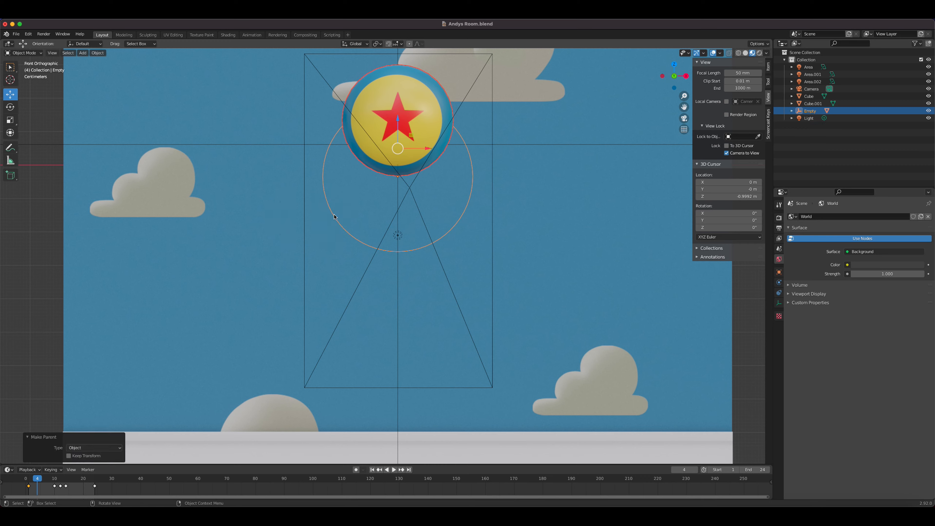
Test the parenting by moving the circle empty down along the Z axis, and cancel the move
left_click(462, 220)
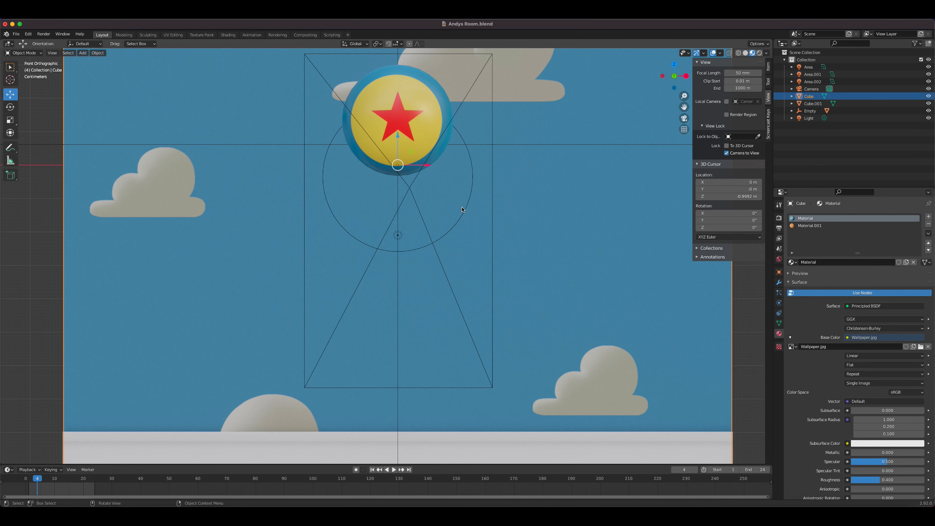
left_click(467, 207)
left_click_drag(398, 146, 396, 192)
right_click(397, 192)
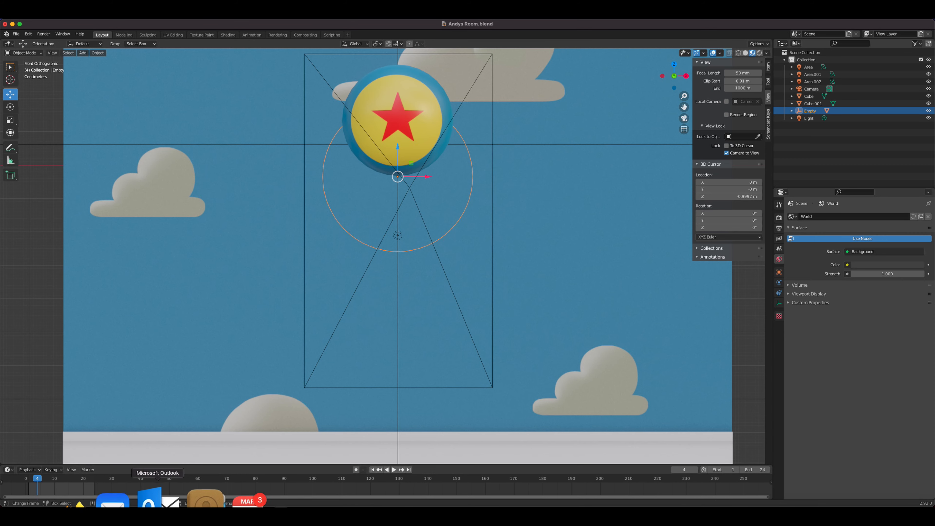
Play the ball's animation from the camera view and return the playhead to frame 1
middle_click_drag(226, 487, 402, 486)
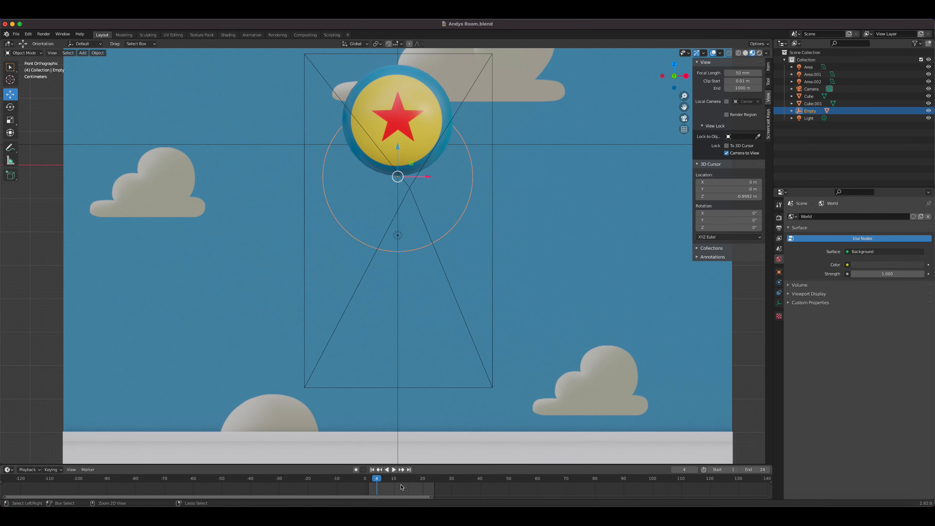
middle_click_drag(401, 487, 290, 489, "ctrl")
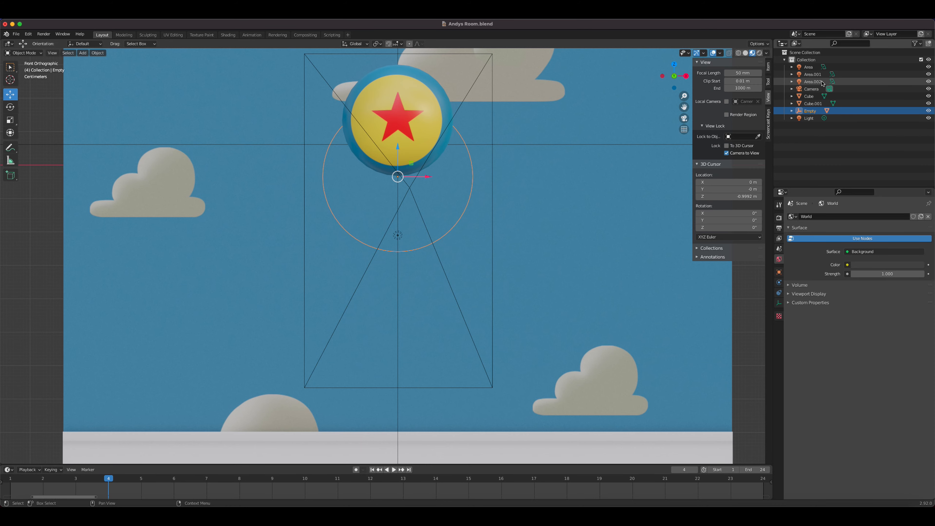
left_click(928, 89)
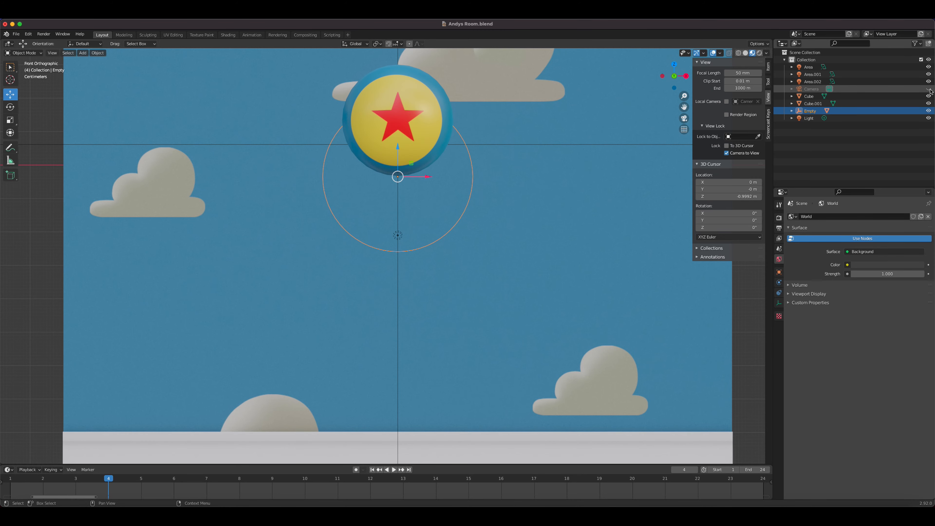
left_click(928, 90)
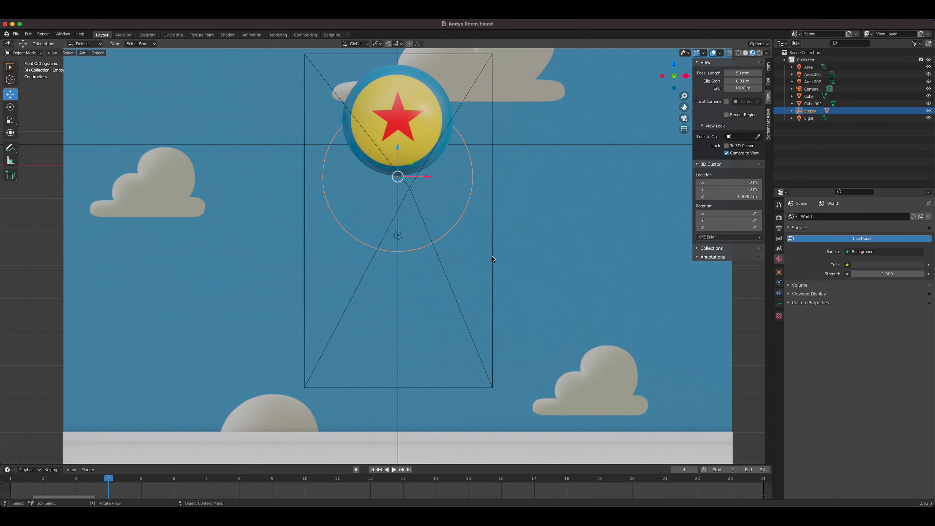
key("KP_0")
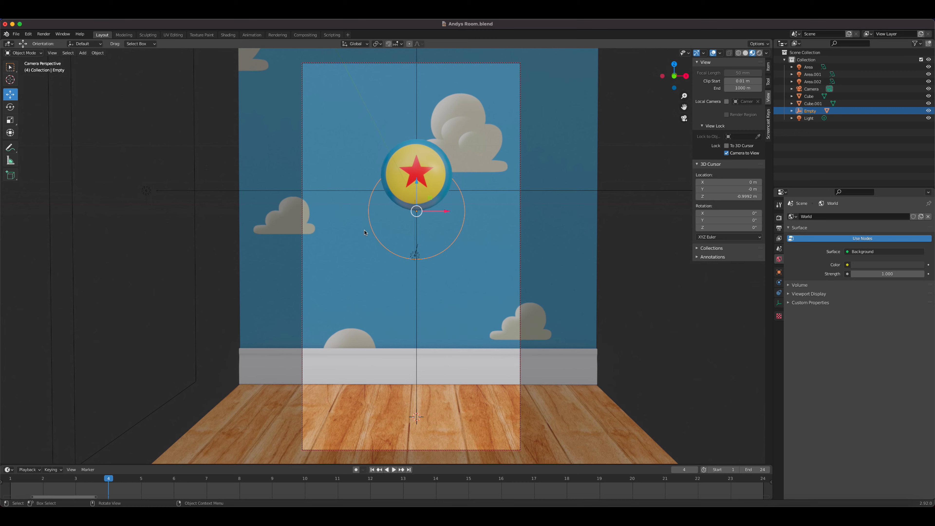
left_click(19, 484)
key("space")
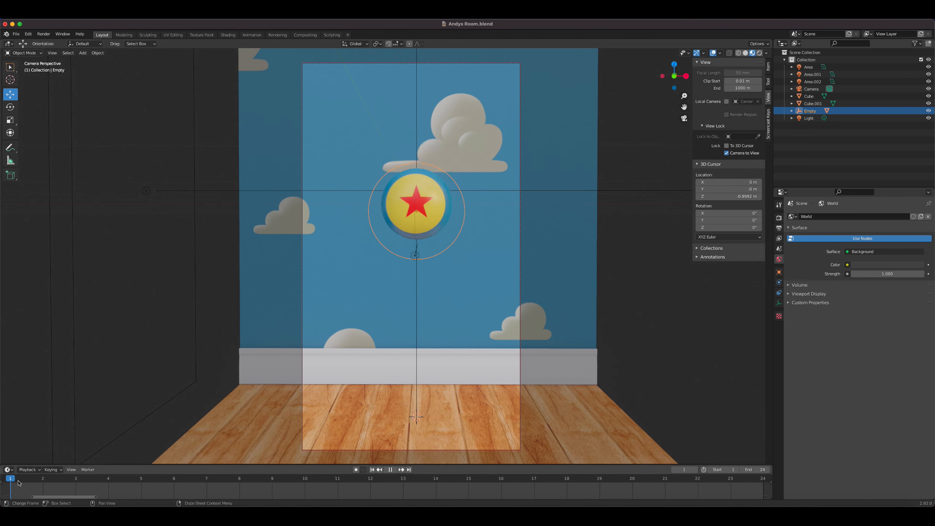
key("Escape")
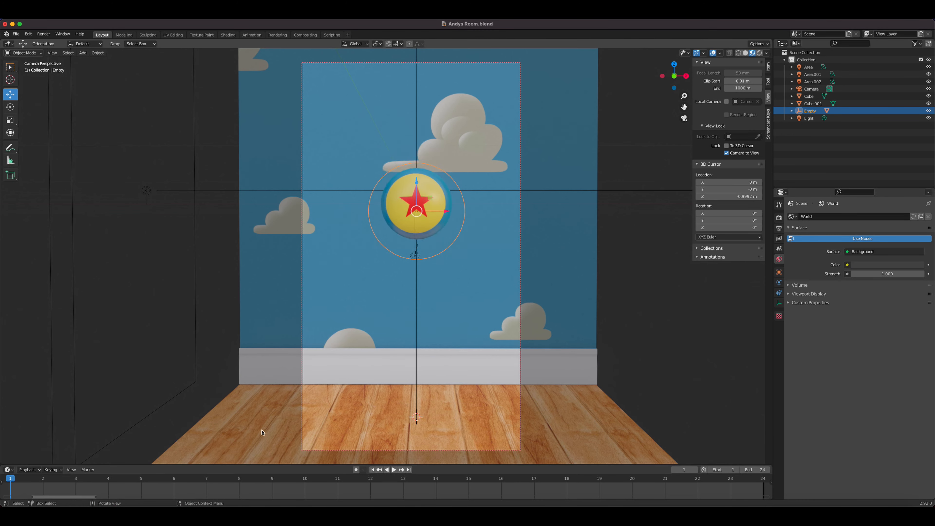
key("space")
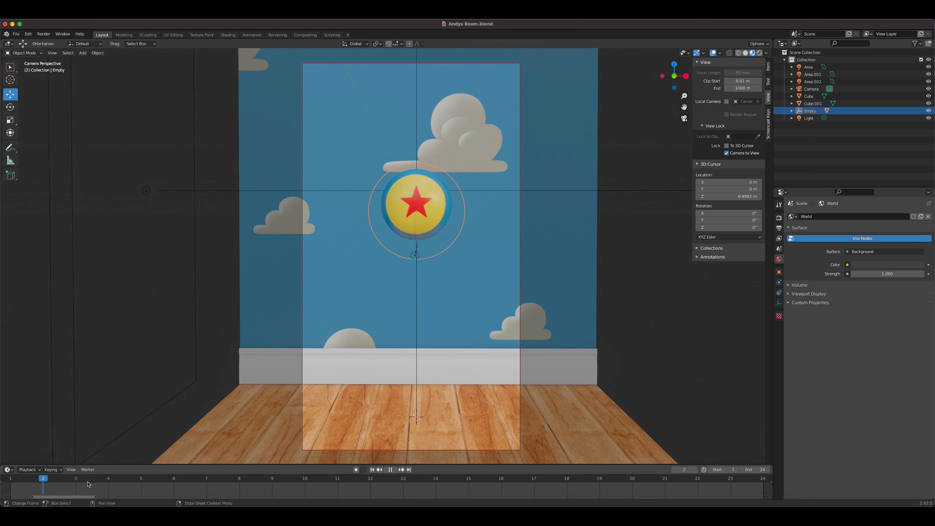
left_click_drag(198, 481, 13, 487)
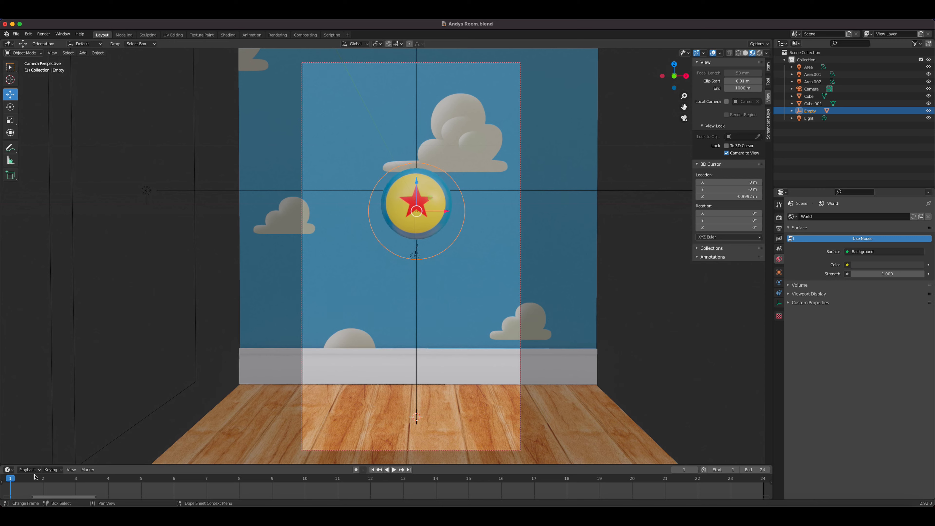
key("Escape")
Delete all of the ball's animation keyframes in the Animation workspace's graph editor
left_click(413, 233)
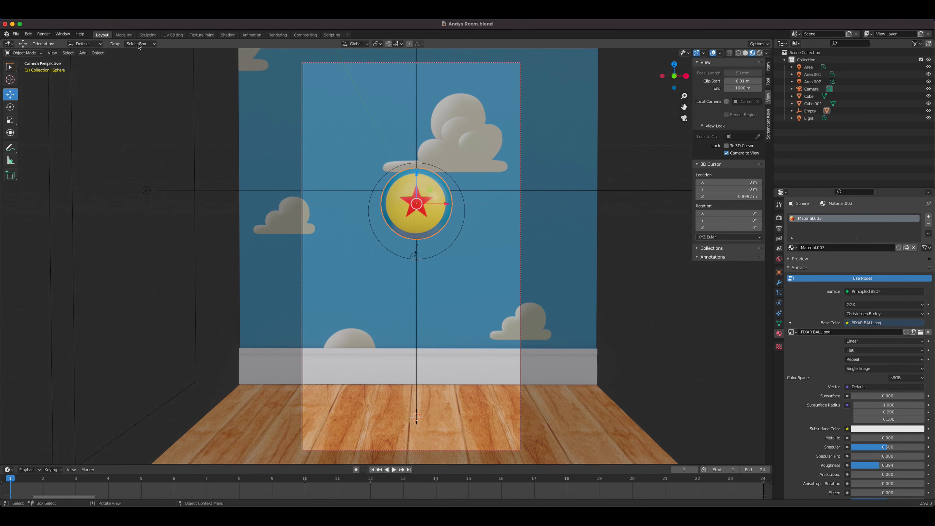
left_click(251, 34)
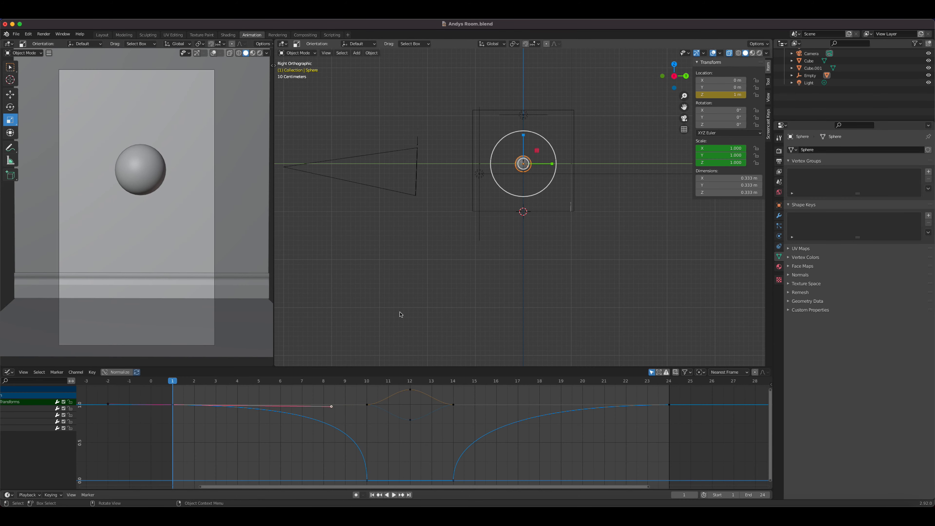
scroll(434, 430, "down", 5)
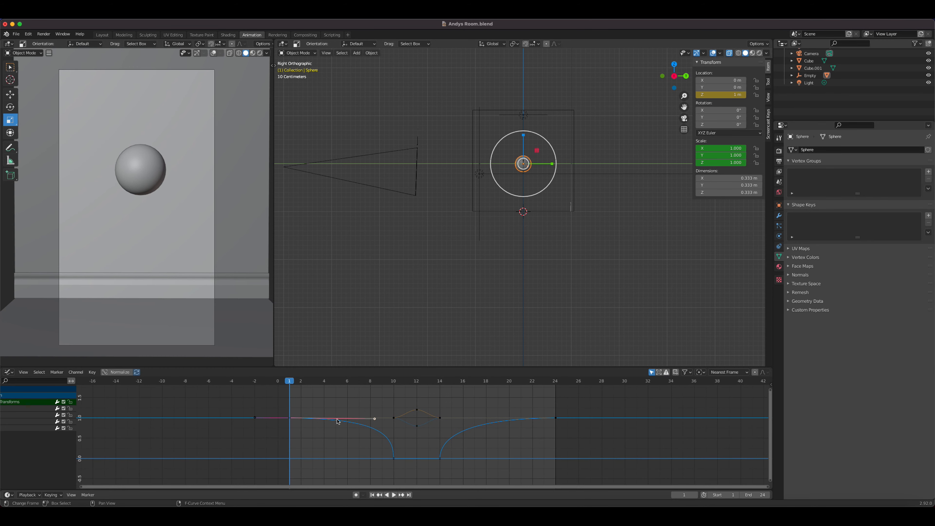
left_click_drag(261, 399, 607, 475)
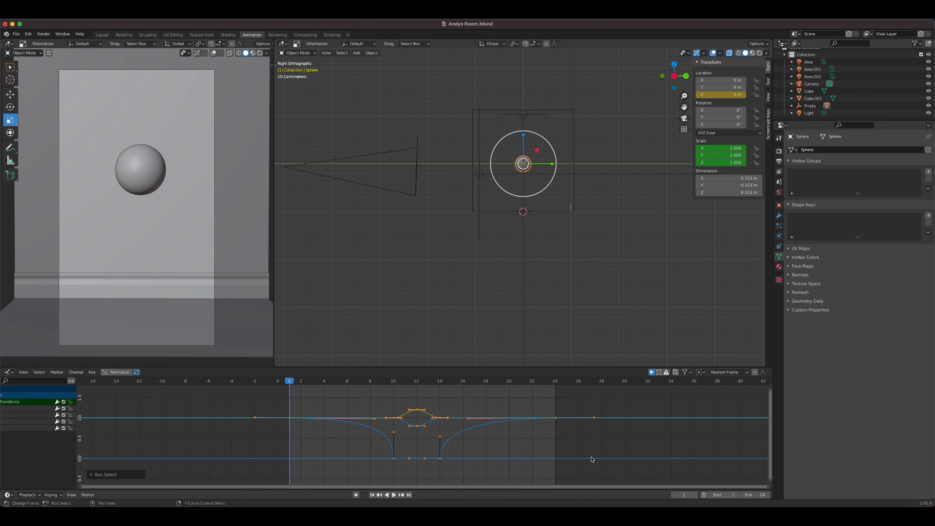
key("Delete")
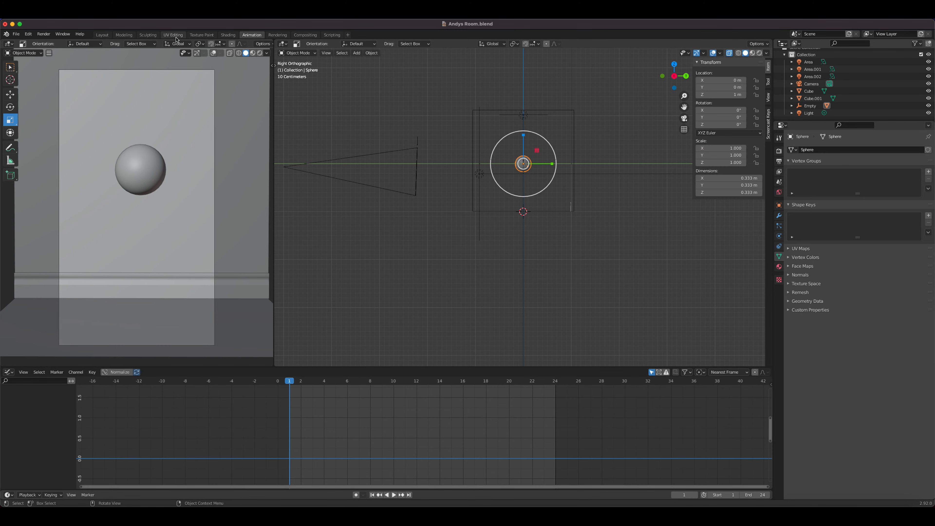
Return to the Layout workspace and enlarge the timeline area, keeping the playhead at frame 1
left_click(134, 37)
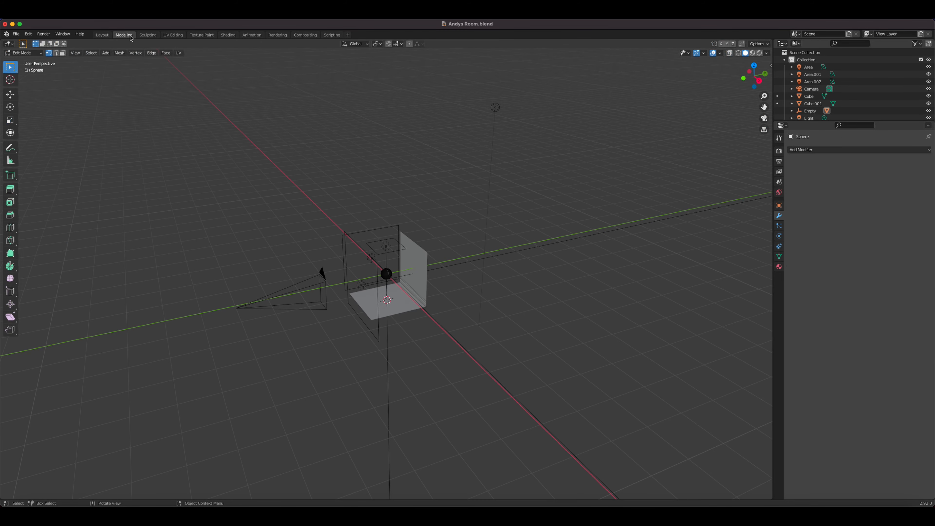
left_click(105, 36)
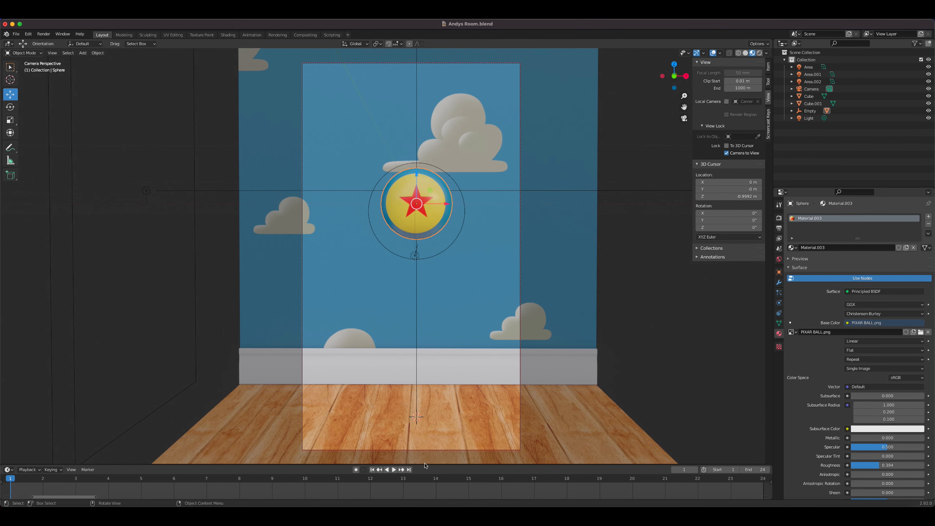
mouse_move(425, 464)
left_mouse_down()
mouse_move(428, 378)
mouse_move(430, 394)
left_mouse_up()
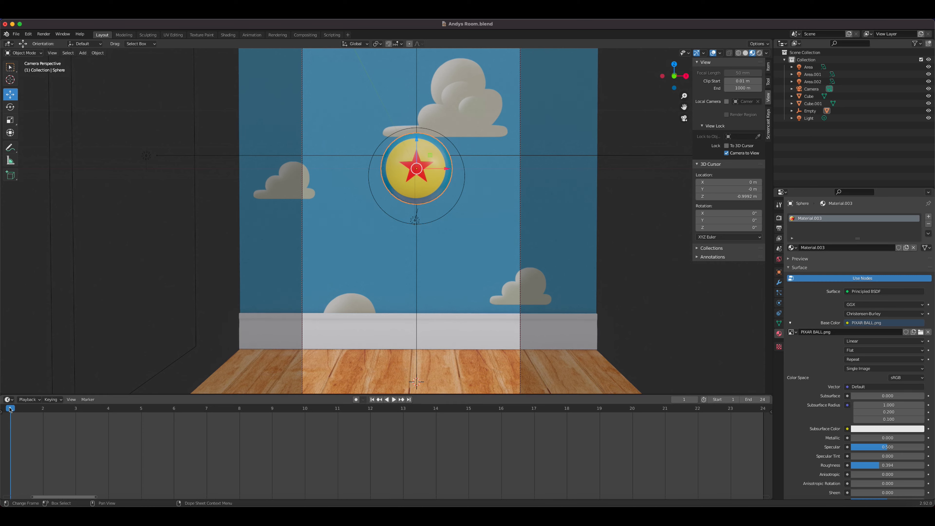
left_click_drag(14, 410, 19, 429)
Clear the parent relationship between the ball and the circle empty in front view
left_click(391, 216)
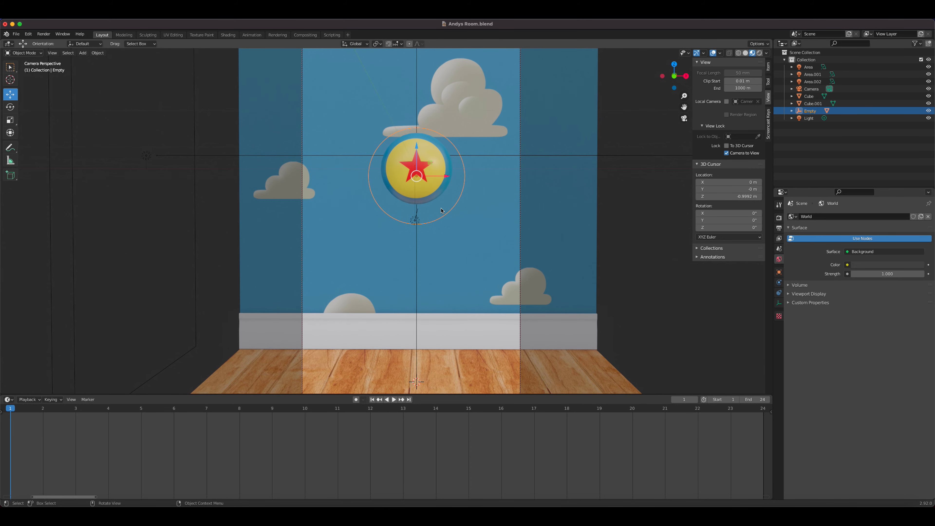
middle_click_drag(441, 206, 441, 214)
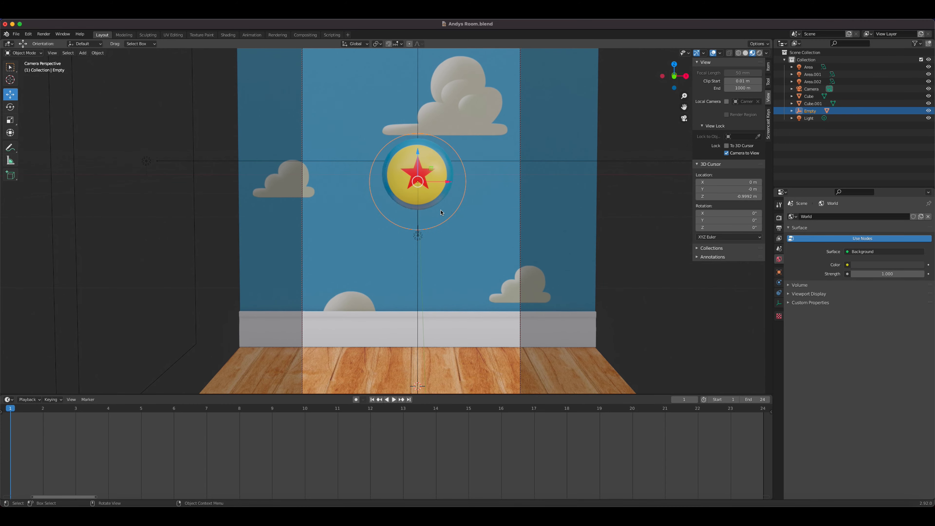
key("KP_1")
scroll(394, 193, "up", 5)
scroll(394, 193, "up", 4)
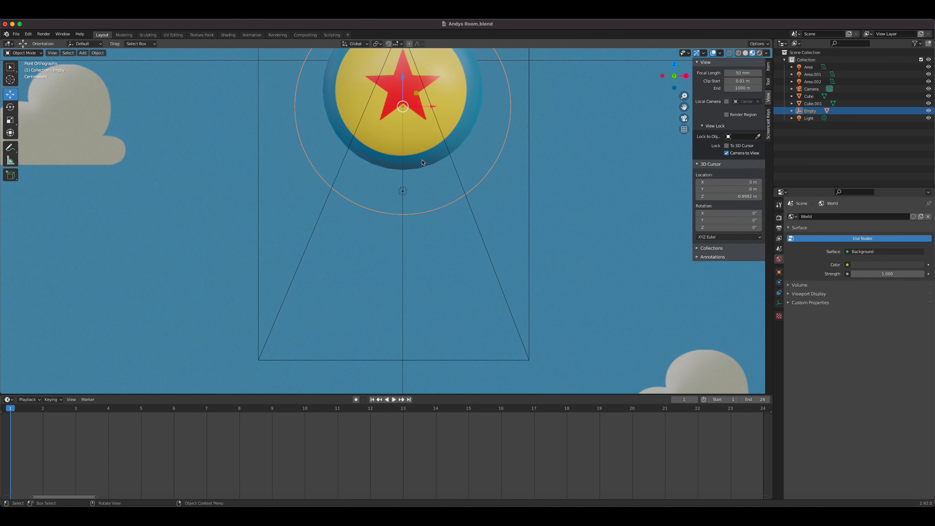
middle_click_drag(422, 159, 417, 226, "shift")
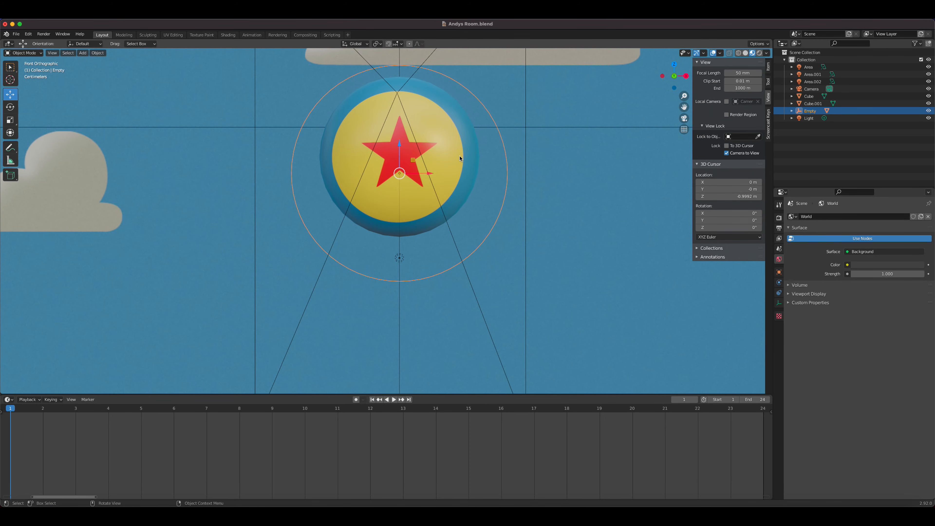
left_click(466, 147)
left_click(495, 120, "shift")
key("alt+p")
left_click(482, 131)
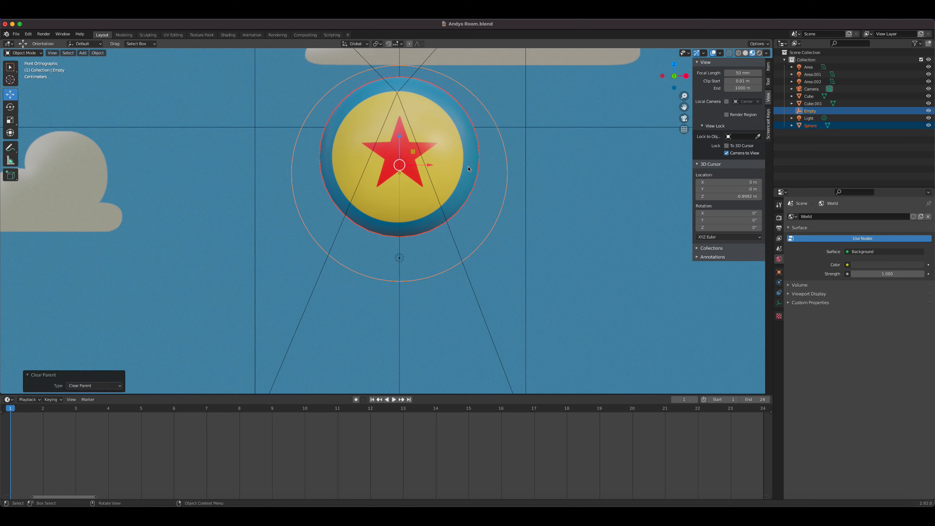
Lower the circle empty about 0.13 m along the Z axis to the ball's base
left_click(503, 201)
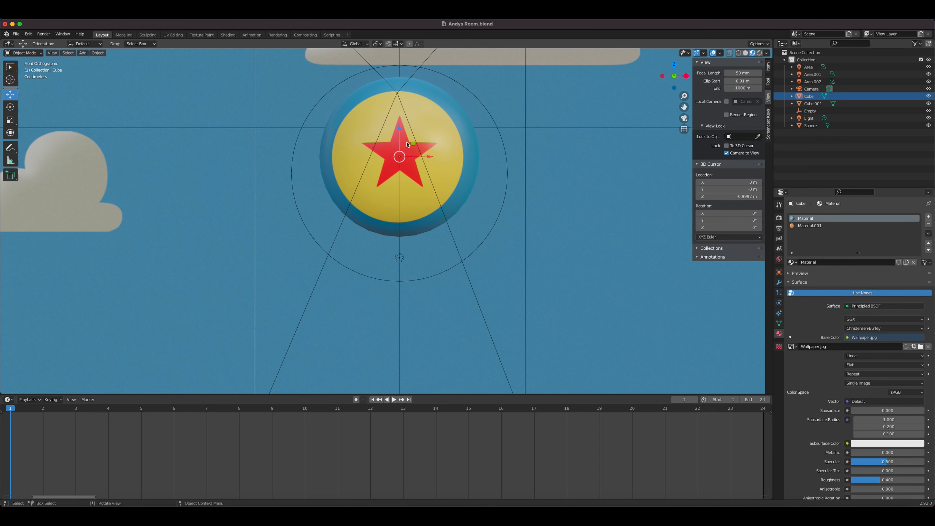
left_click(494, 126)
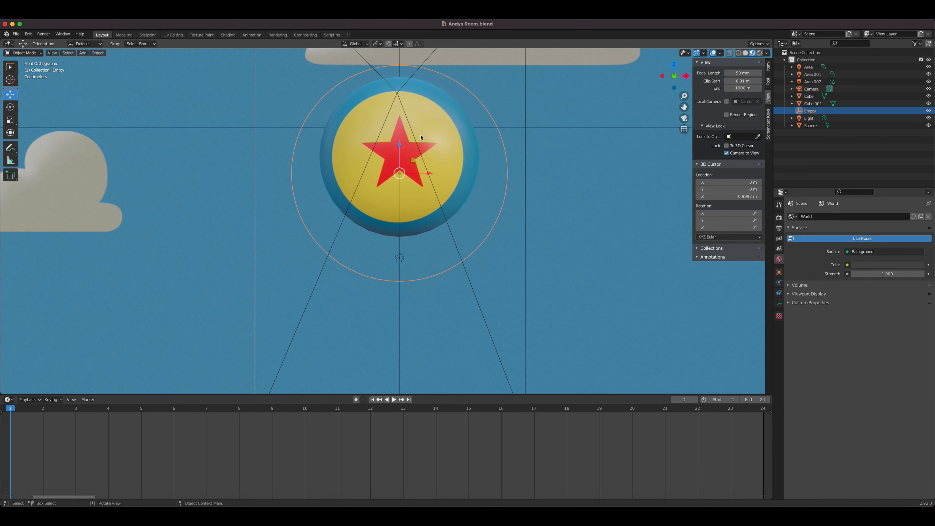
left_click_drag(400, 147, 399, 209)
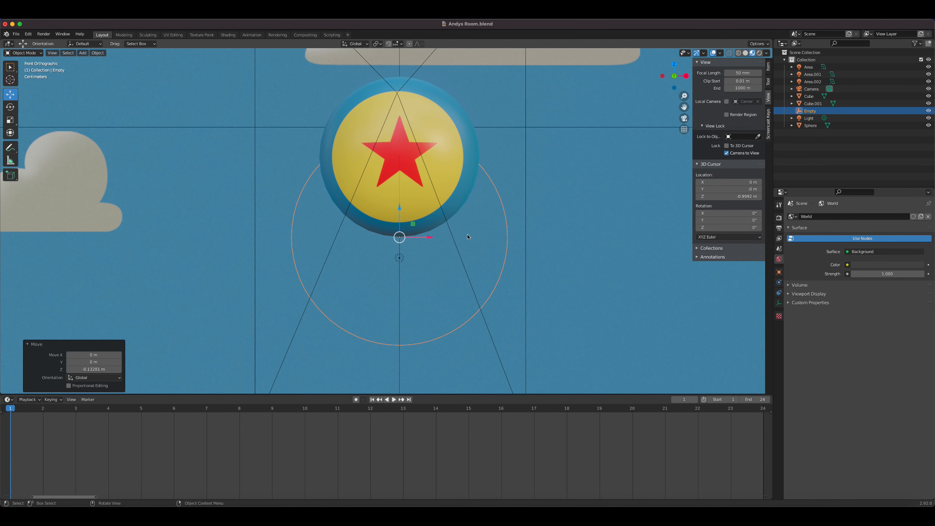
Parent the ball to the repositioned circle empty with the Object option
left_click(449, 196)
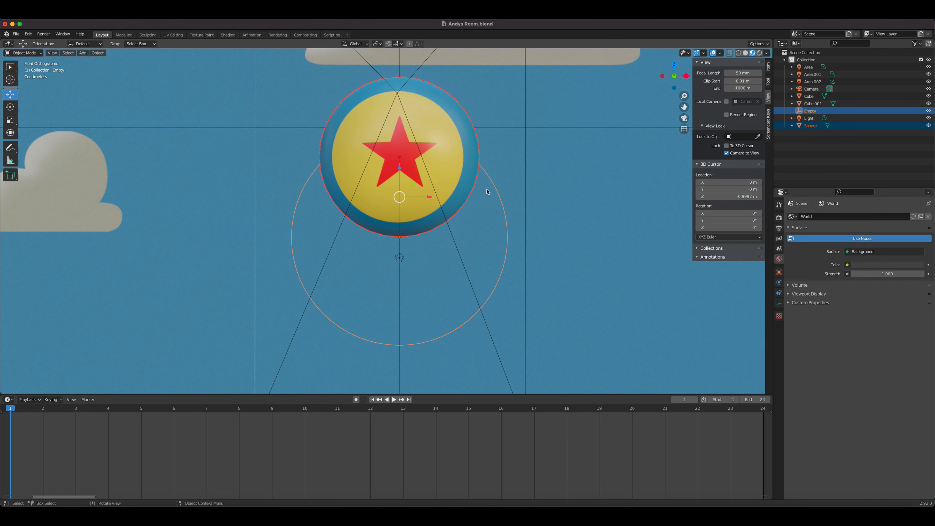
key("ctrl+p")
left_click(506, 246)
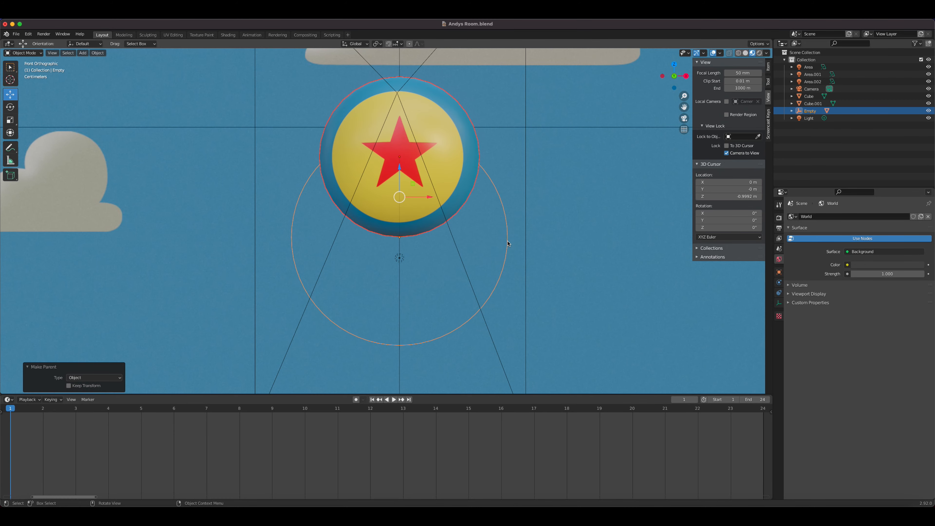
Select the circle empty, look through the camera, and insert a single keyframe on its Z location at frame 1
left_click(457, 240)
key("KP_Decimal")
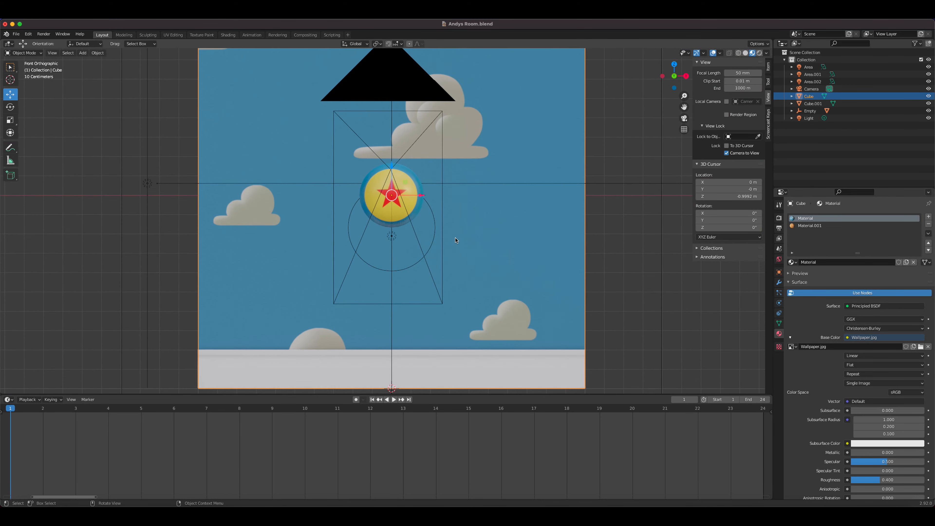
left_click(436, 230)
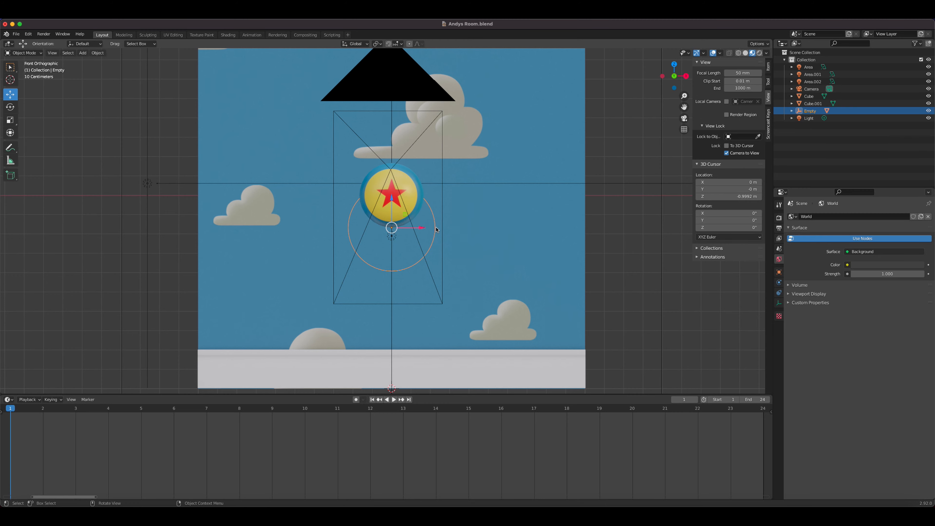
key("KP_0")
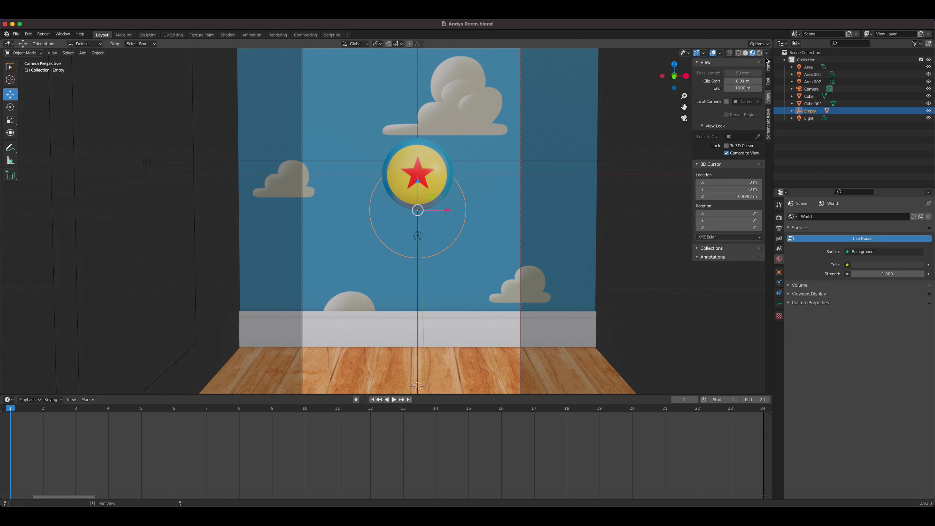
left_click(768, 67)
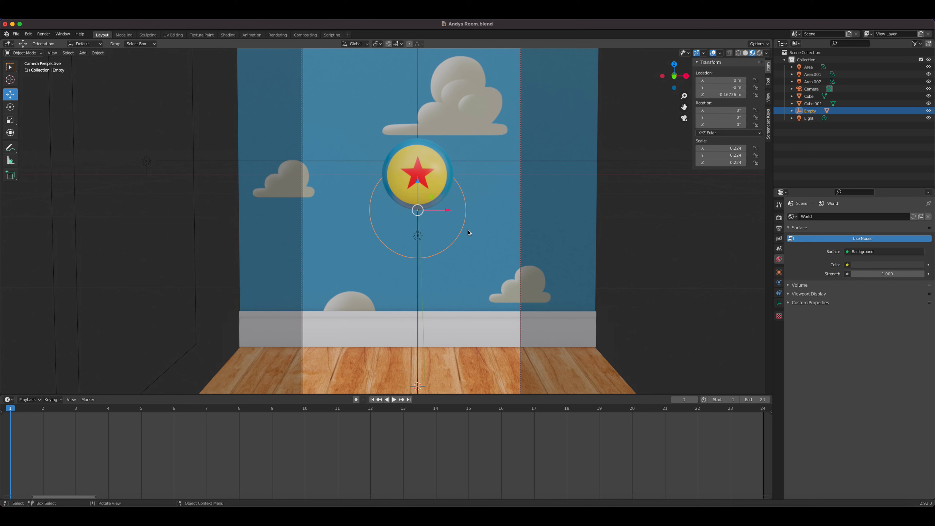
right_click(715, 96)
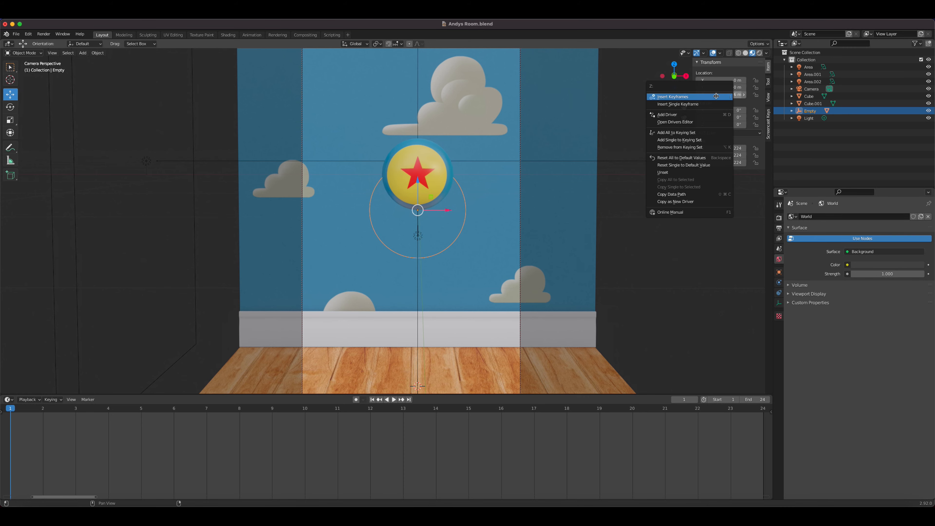
left_click(700, 106)
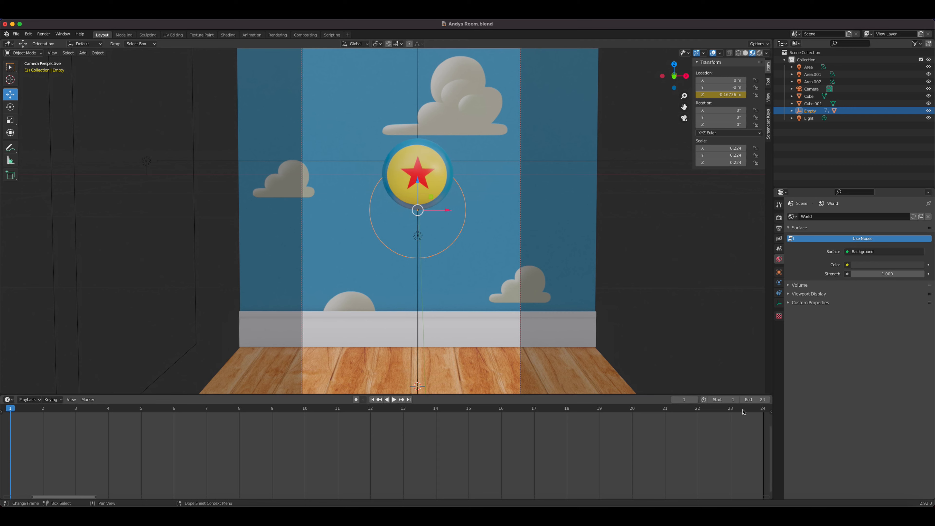
Insert a matching single keyframe on the circle empty's Z location at frame 24
left_click(761, 409)
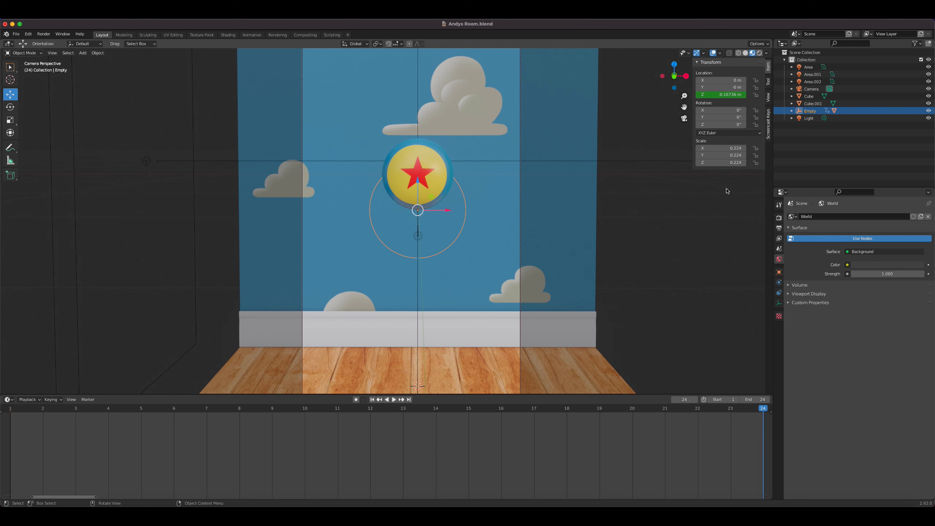
right_click(715, 95)
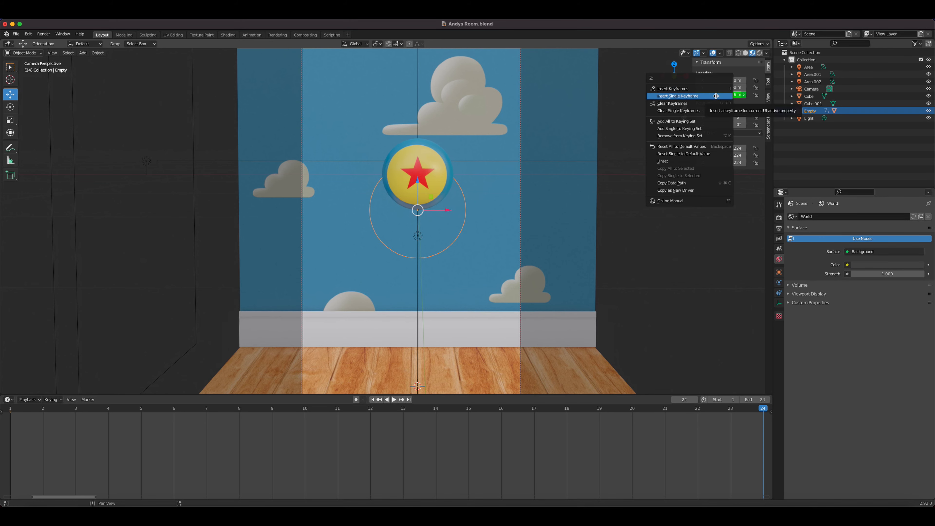
left_click(715, 96)
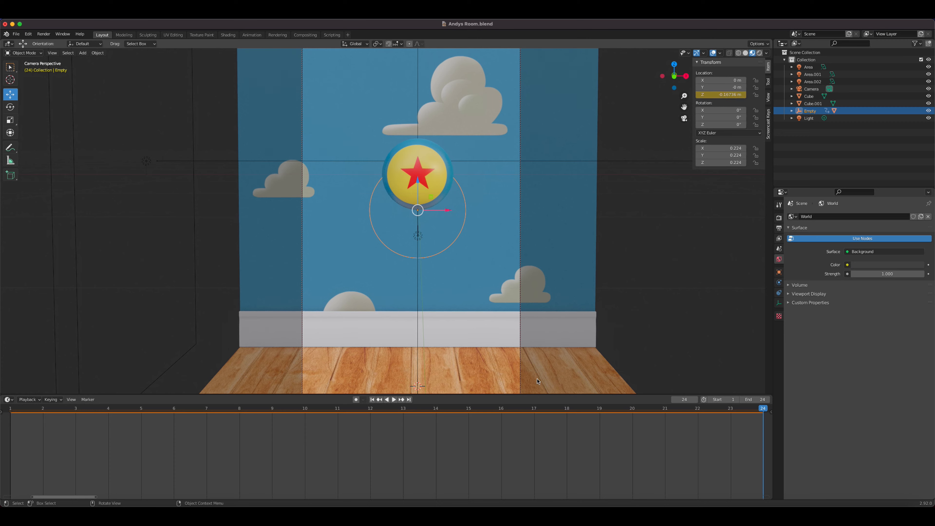
Lower the circle empty about 0.82 m along Z at frame 10, keyframe only its Z location, and play the motion
left_click(306, 413)
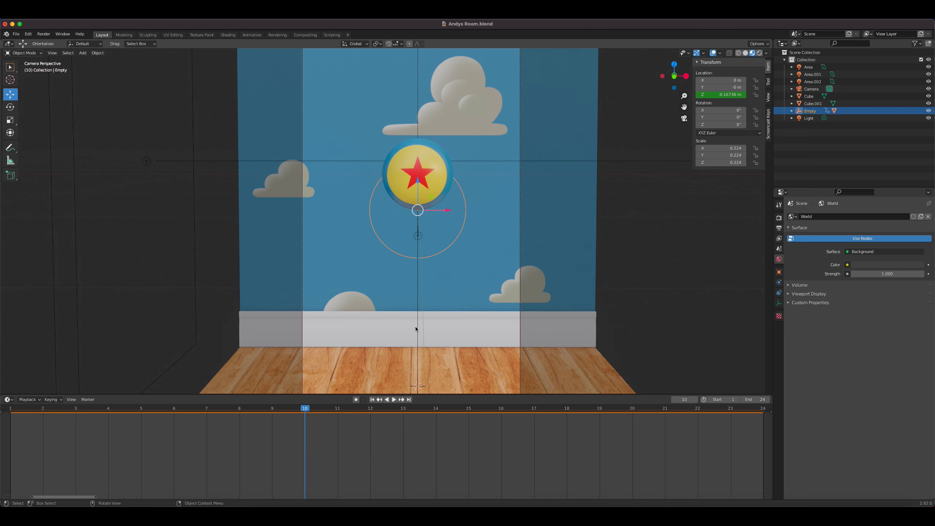
left_click_drag(422, 194, 419, 359)
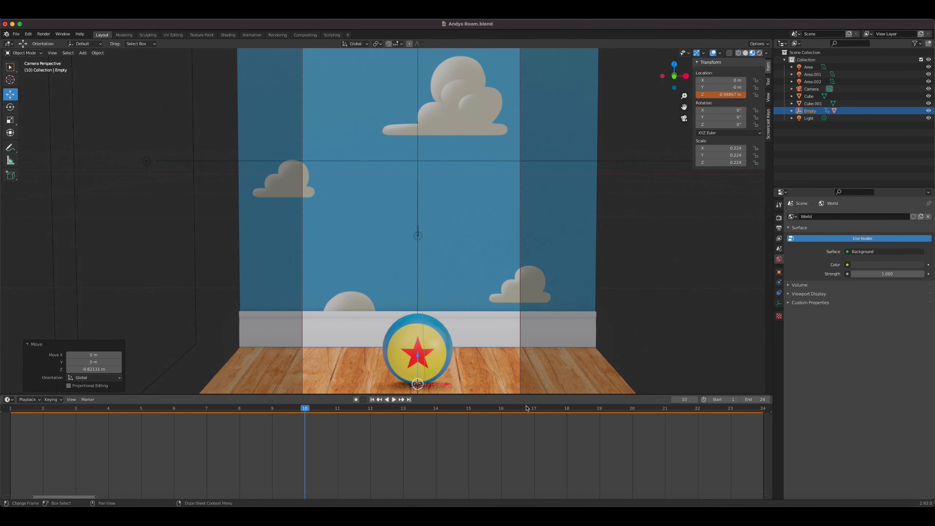
left_click_drag(527, 394, 508, 353)
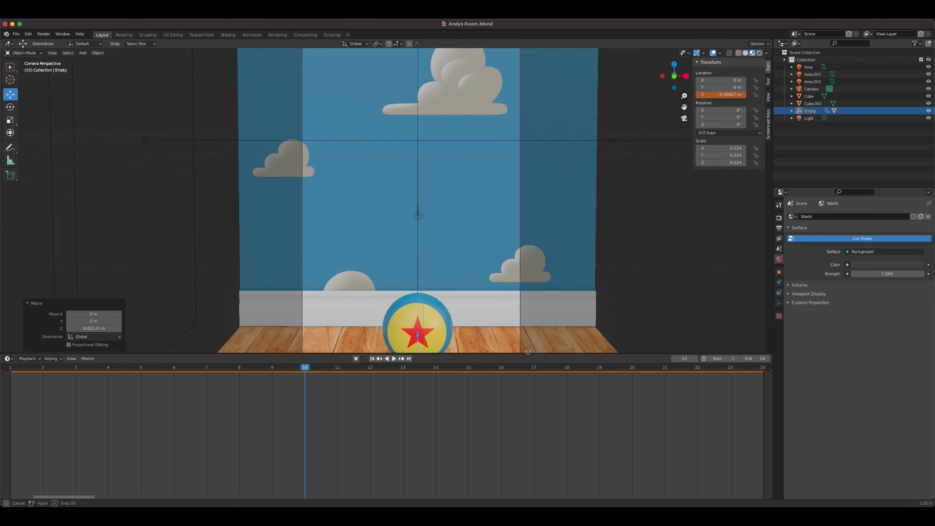
mouse_move(630, 237)
middle_mouse_down("shift")
mouse_move(619, 197)
mouse_move(614, 230)
middle_mouse_up("shift")
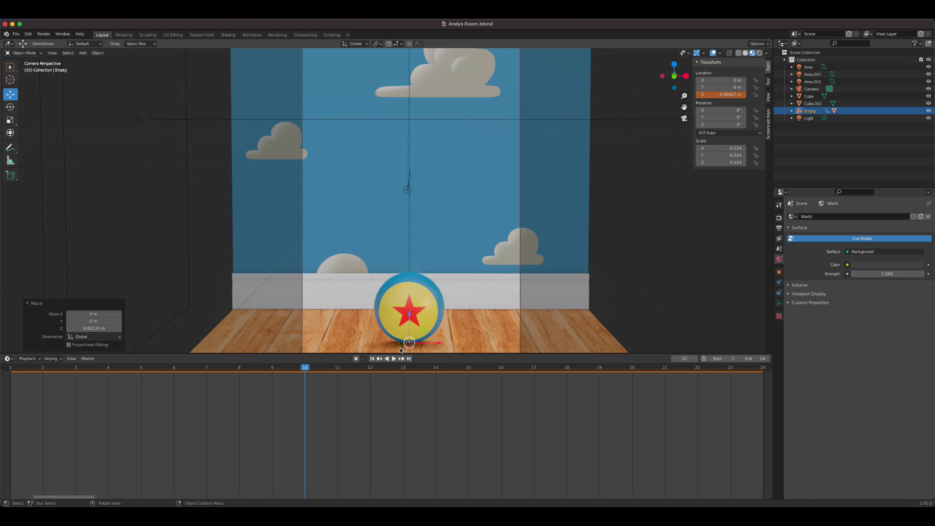
right_click(713, 94)
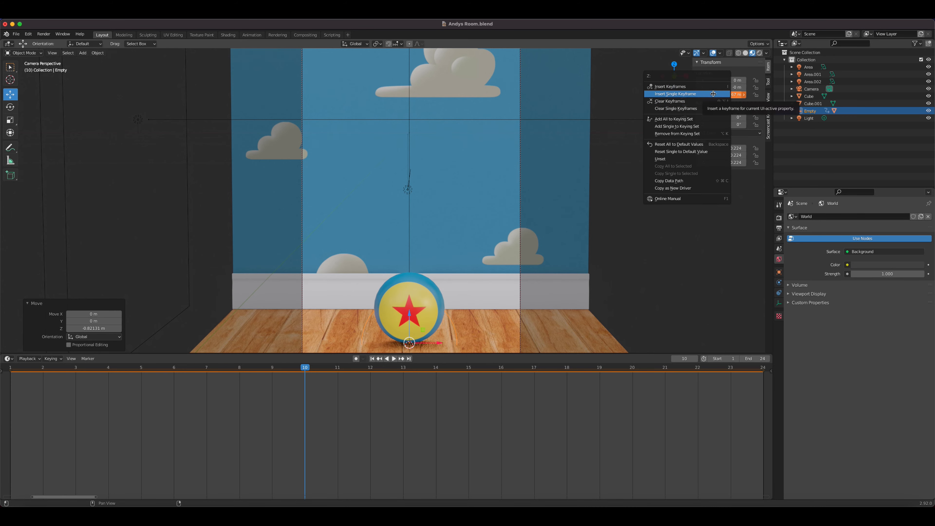
left_click(713, 93)
key("space")
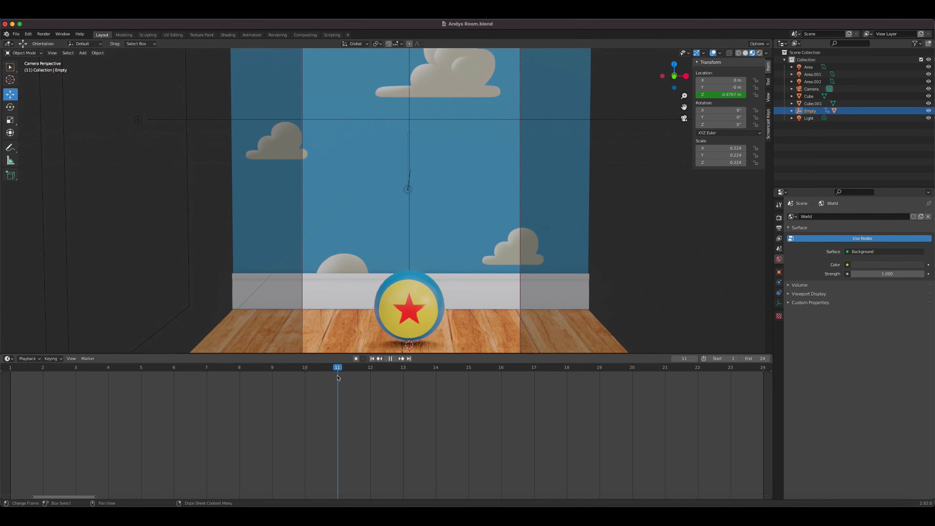
left_click_drag(337, 376, 431, 390)
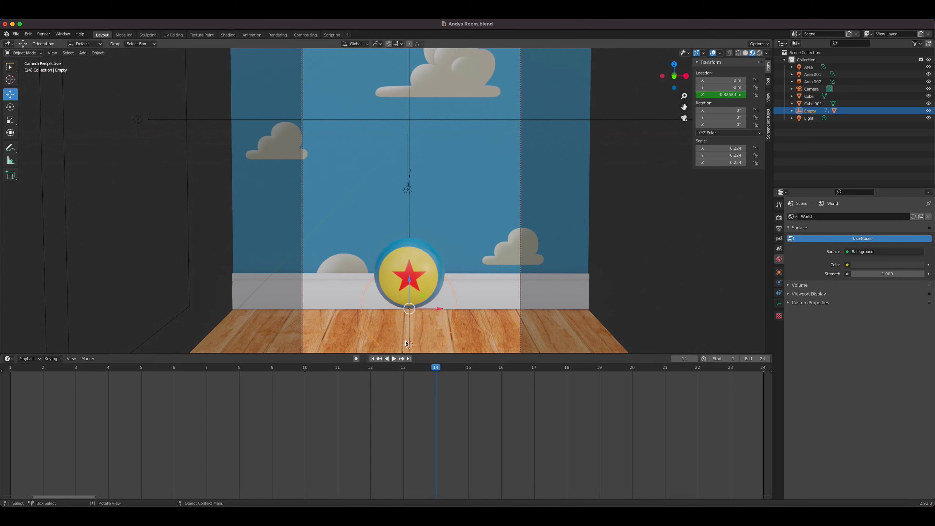
Switch to the Animation workspace and show the larger viewport in front view with Material Preview shading
left_click(252, 34)
left_click(259, 54)
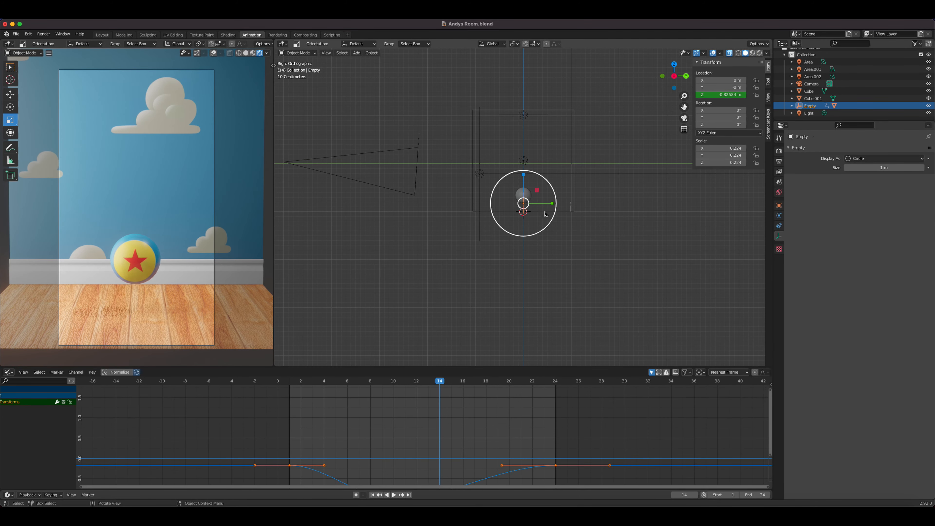
scroll(542, 242, "up", 12)
scroll(541, 242, "down", 4)
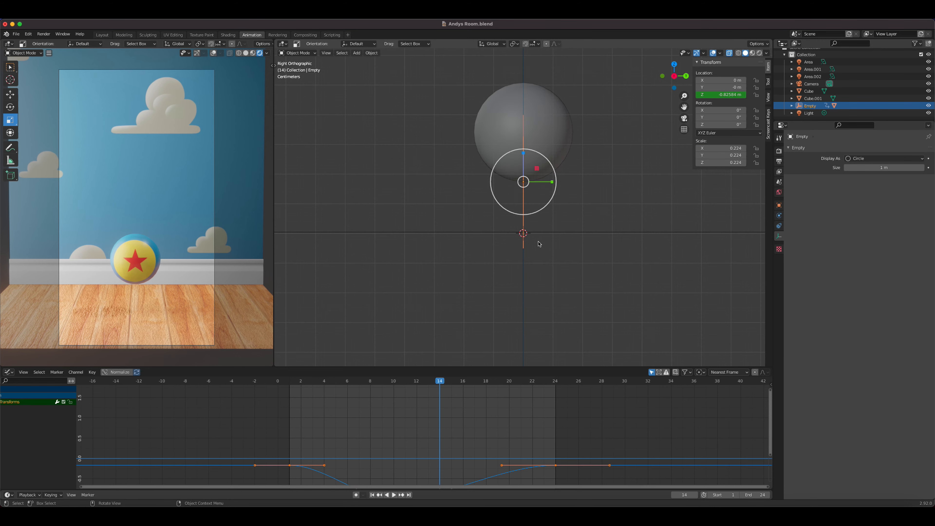
key("KP_1")
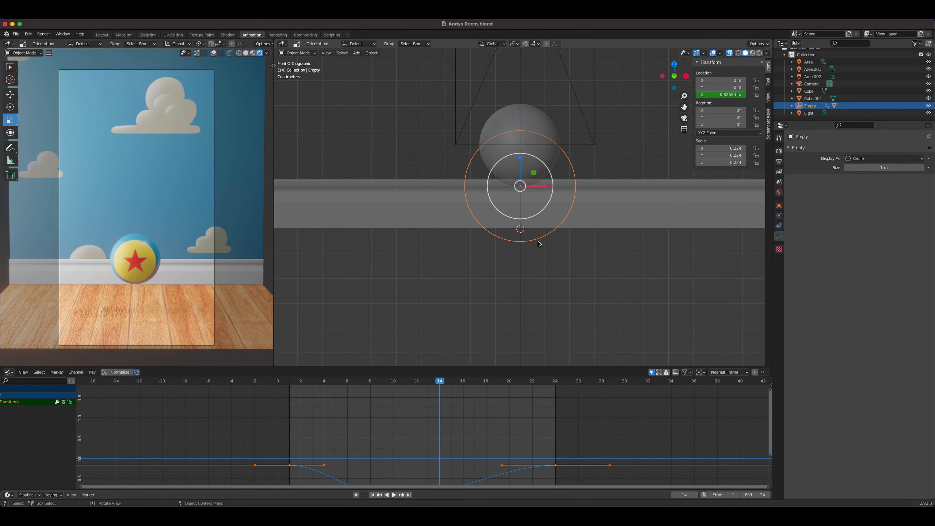
scroll(549, 236, "down", 2)
left_click(752, 54)
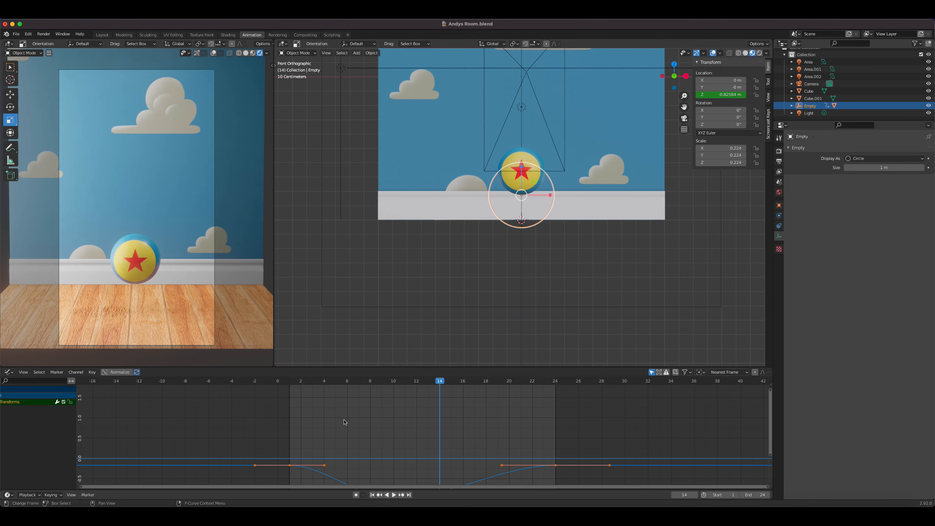
Change the Graph Editor to a Dope Sheet and expand Object Transforms to the empty's Z Location channel
scroll(441, 434, "down", 3)
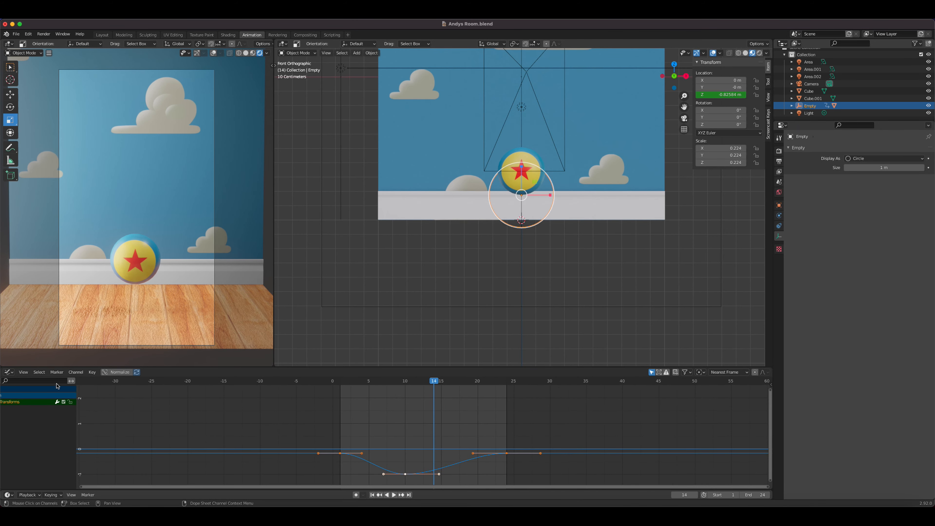
left_click(8, 372)
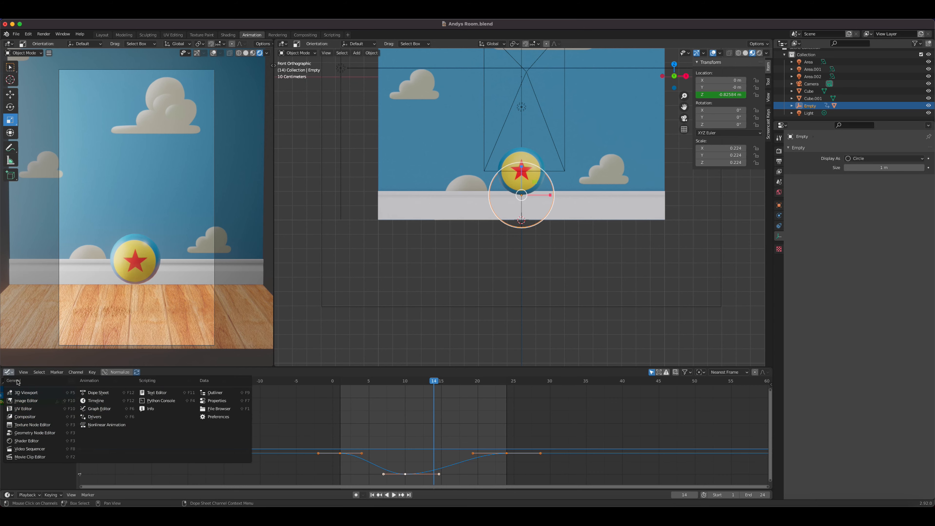
left_click(105, 393)
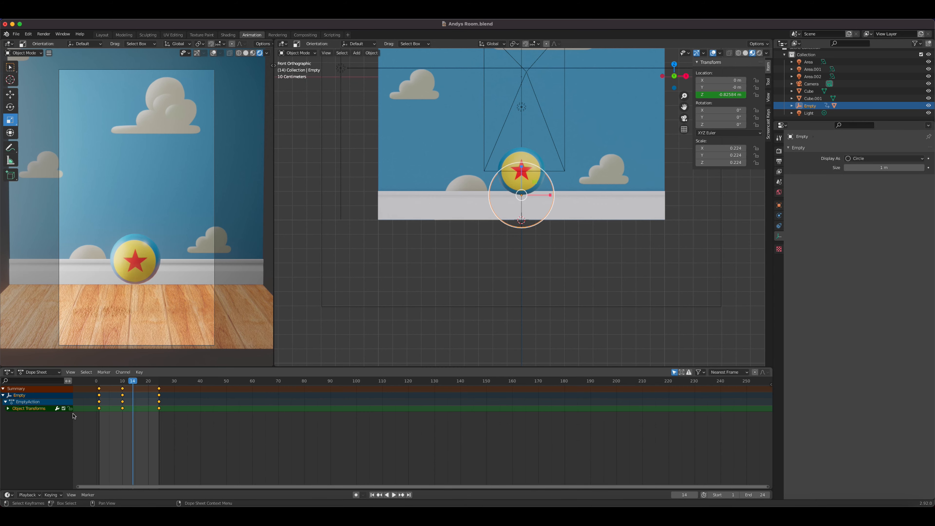
left_click(8, 408)
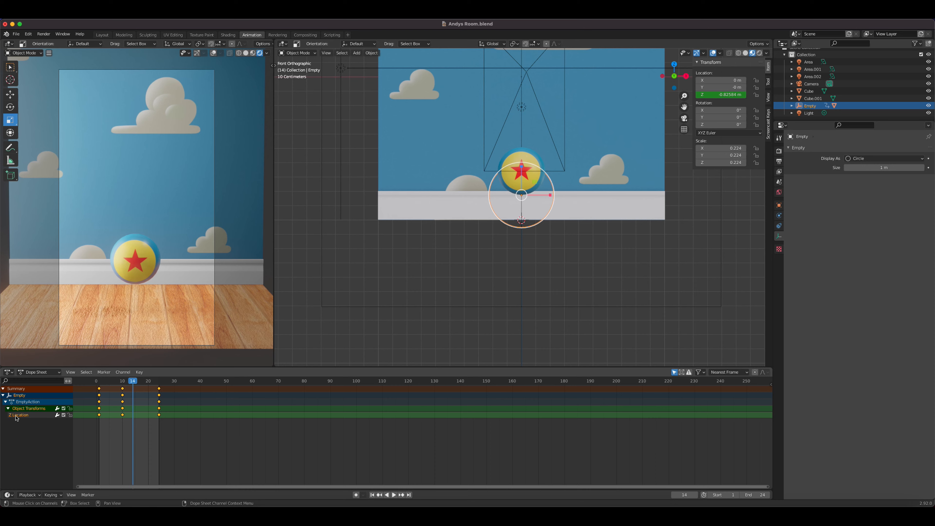
left_click(14, 415)
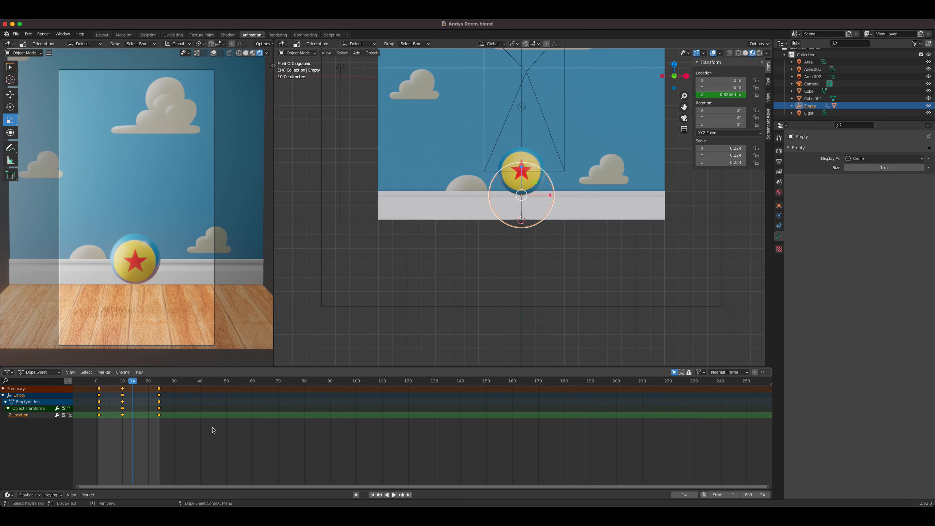
Duplicate the empty's frame 10 Z Location keyframe to frame 14 to hold the ball on the floor
middle_click_drag(207, 444, 480, 446)
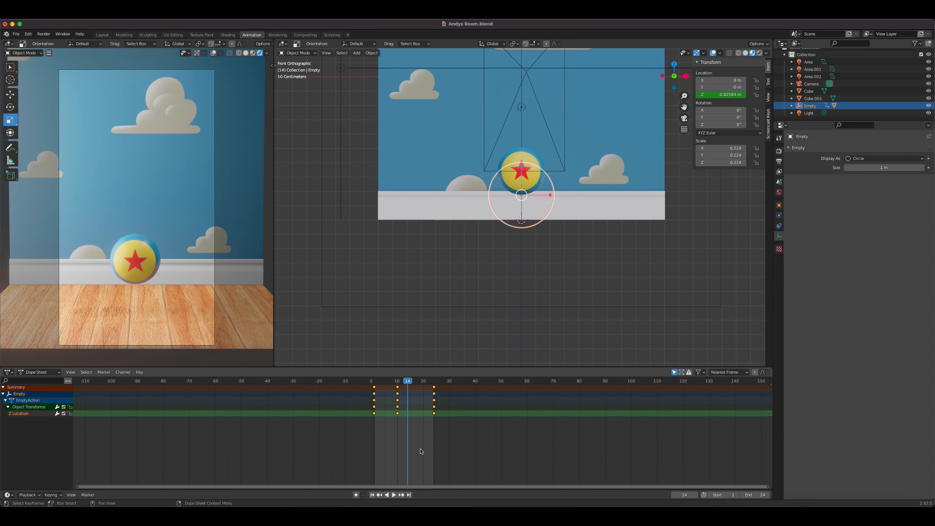
mouse_move(415, 452)
middle_mouse_down("ctrl")
mouse_move(461, 449)
mouse_move(417, 451)
middle_mouse_up("ctrl")
middle_click_drag(341, 451, 522, 451)
left_click_drag(241, 446, 194, 385)
left_click_drag(231, 452, 187, 380)
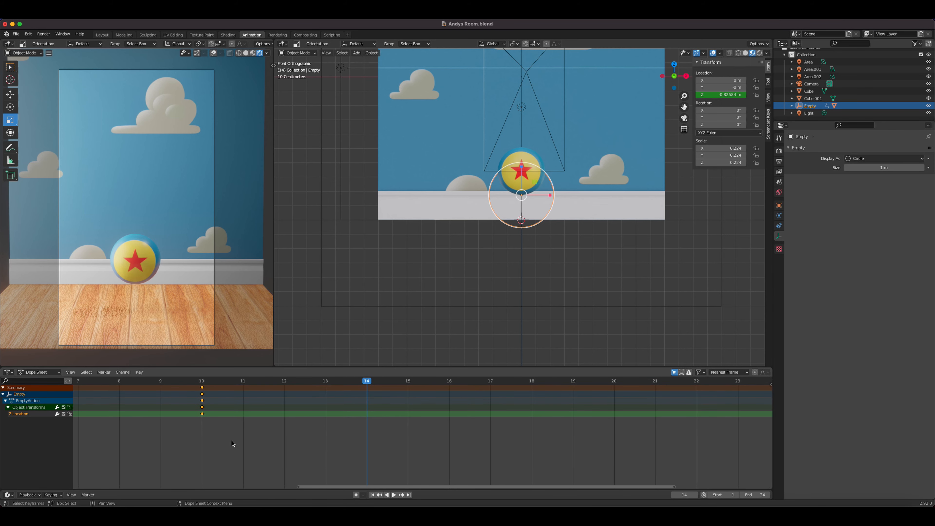
middle_click_drag(354, 440, 414, 443, "ctrl")
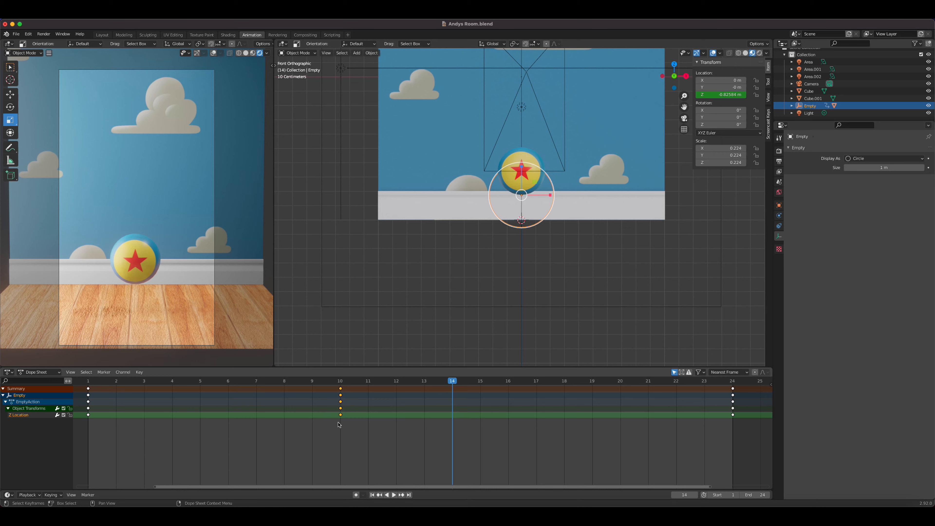
key("shift+d")
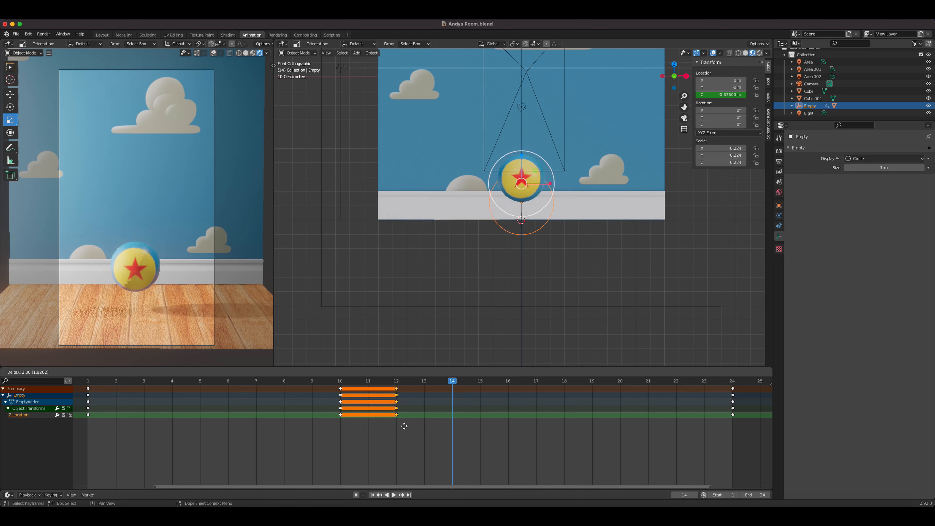
left_click(447, 430)
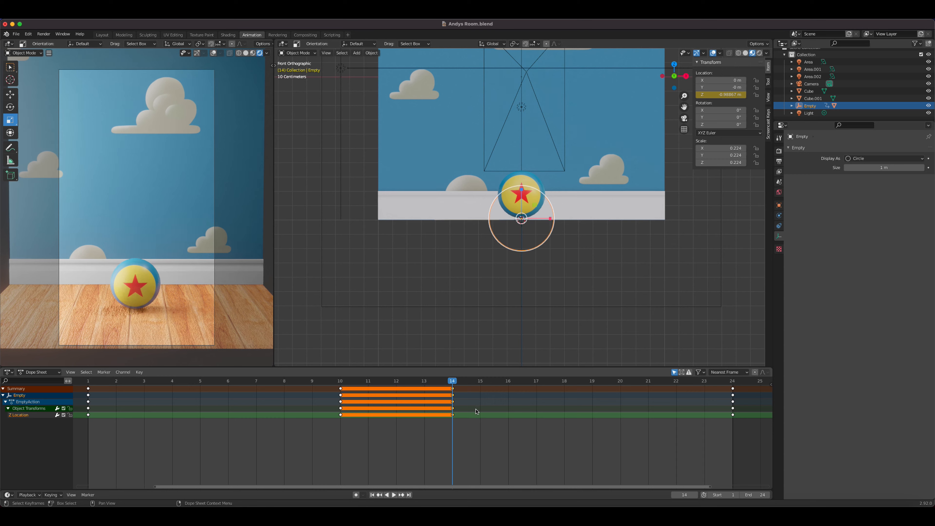
Return to frame 10 after playing the hold and insert a Scale keyframe on the circle empty
key("space")
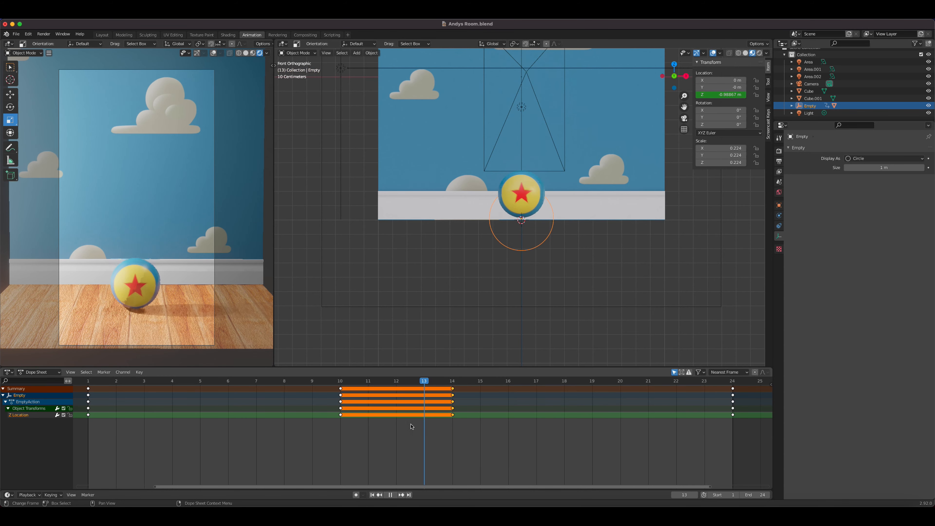
left_click_drag(412, 426, 338, 423)
key("space")
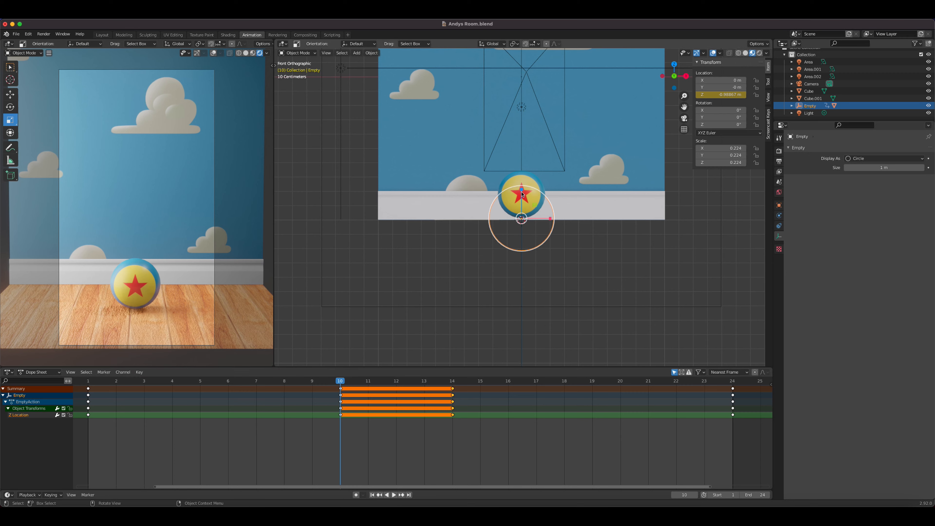
left_click_drag(521, 190, 521, 202)
right_click(521, 201)
left_click(715, 147)
key("i")
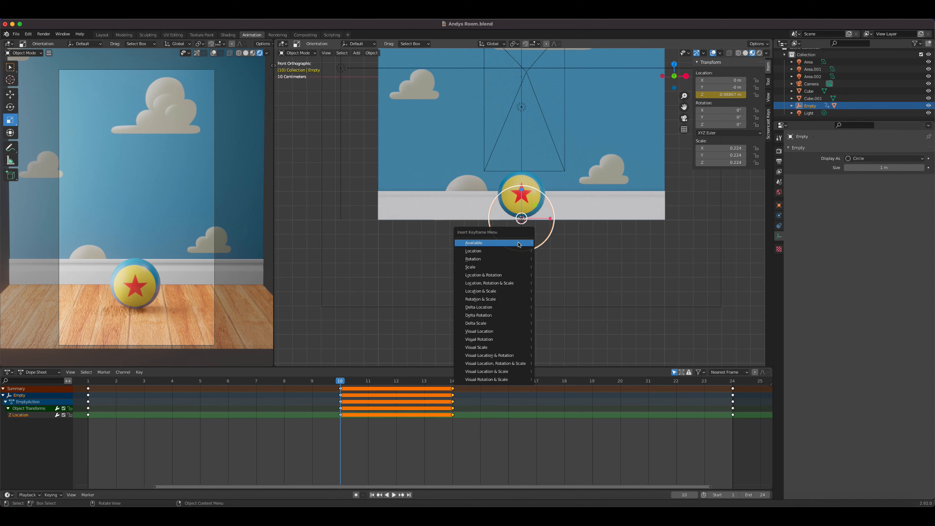
left_click(490, 267)
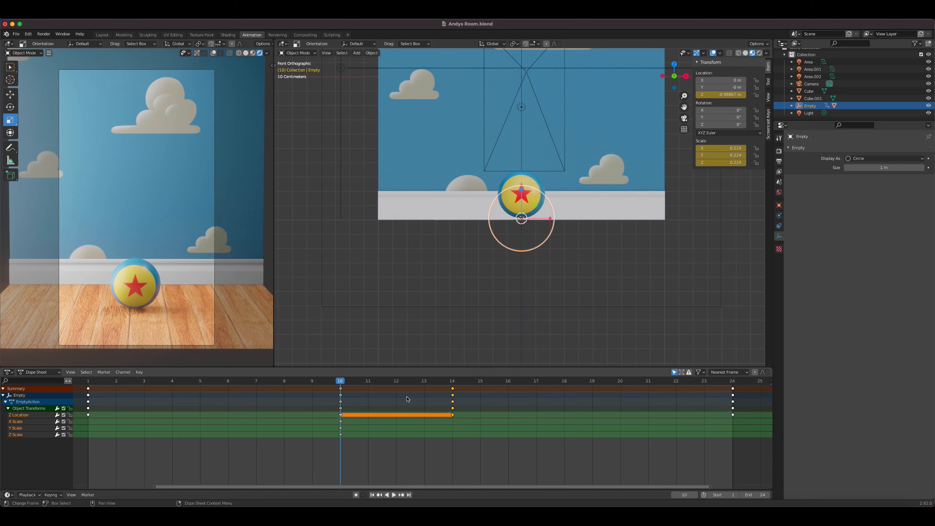
Insert a Scale keyframe on the circle empty at frame 14
left_click_drag(346, 385, 448, 386)
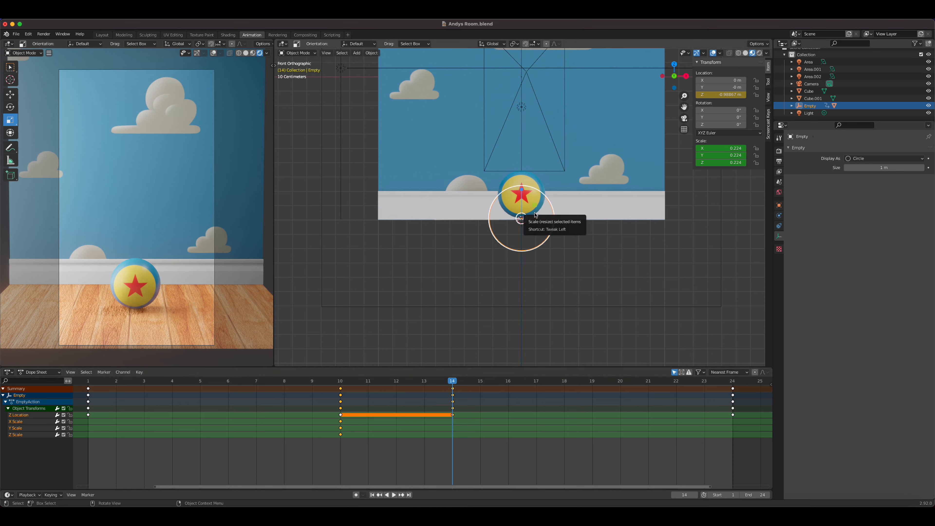
key("i")
left_click(583, 245)
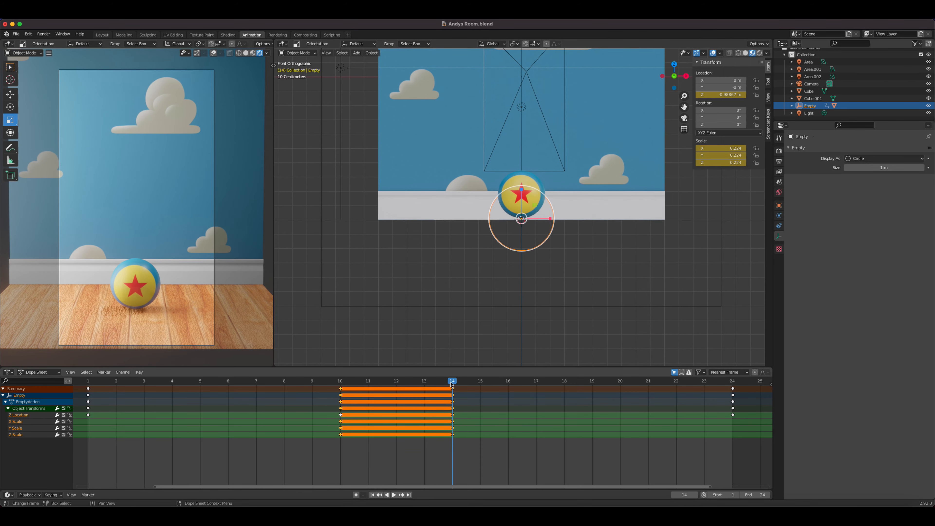
At frame 12, squash the empty to scale X 0.283, Y 0.297, Z 0.171 and insert a Scale keyframe
key("space")
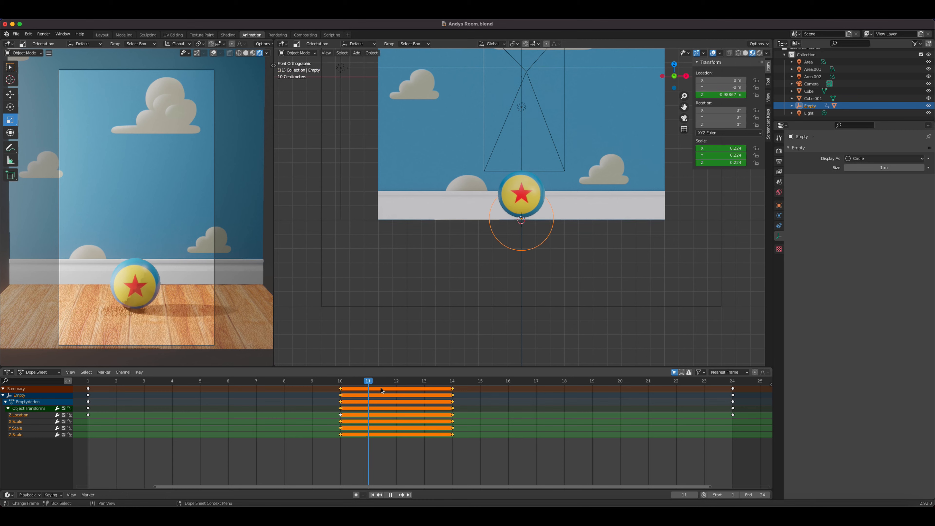
key("space")
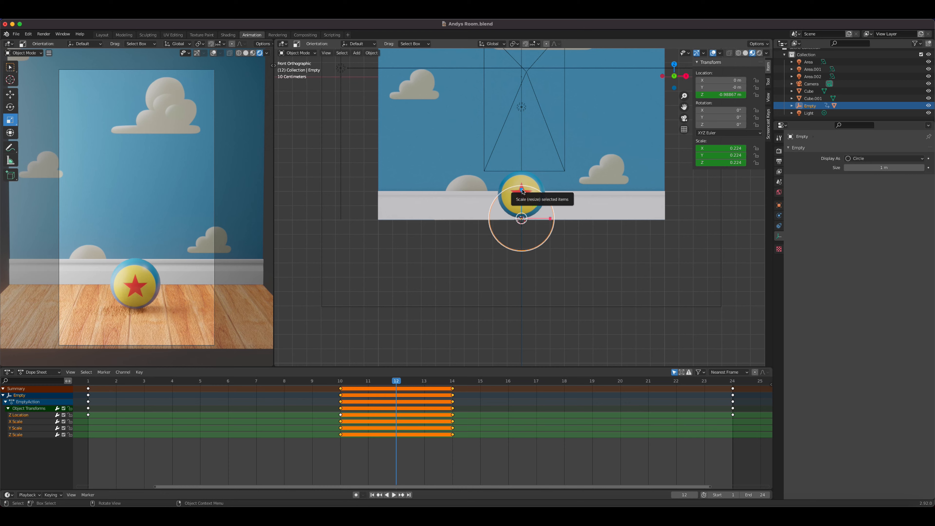
left_click_drag(523, 191, 553, 219)
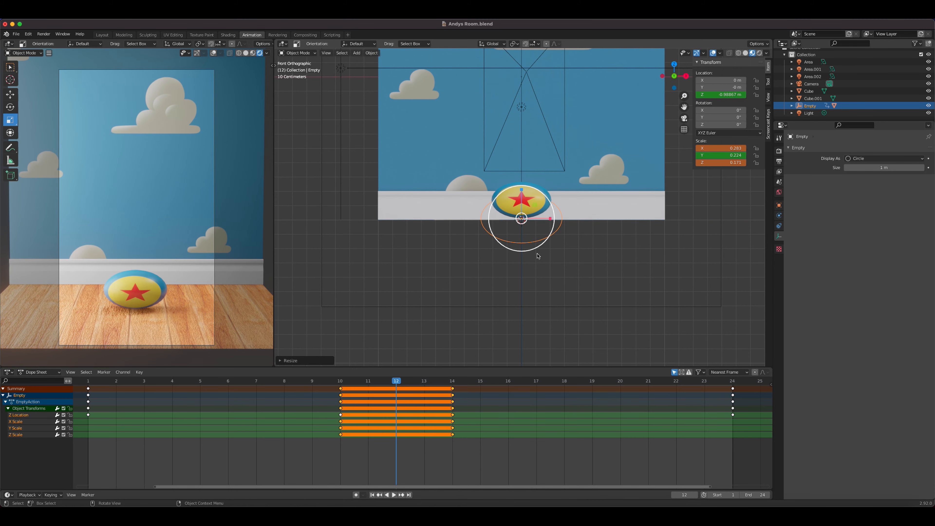
middle_click_drag(538, 256, 550, 217)
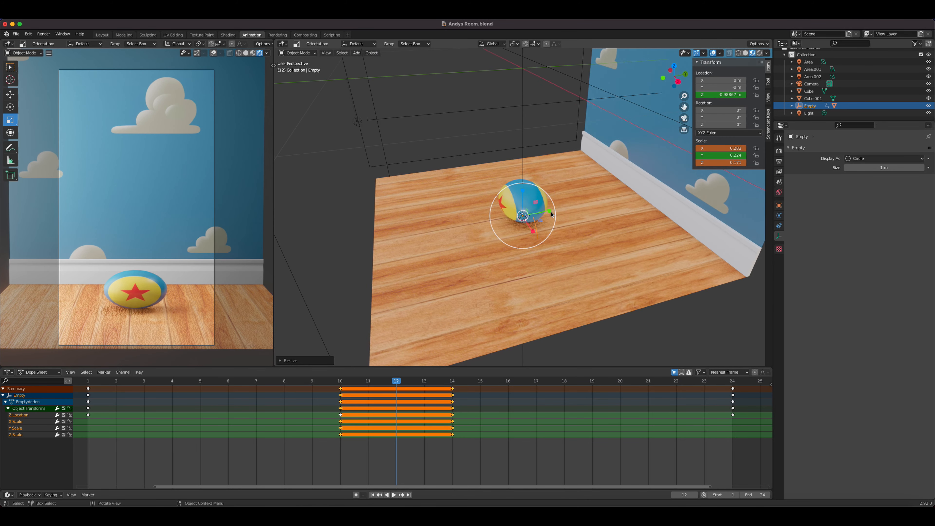
left_click_drag(551, 214, 559, 209)
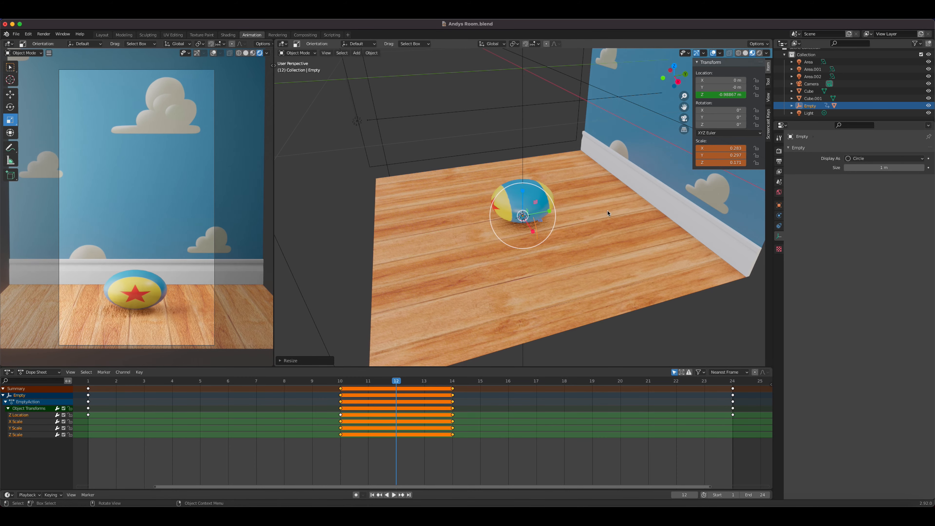
key("i")
left_click(573, 214)
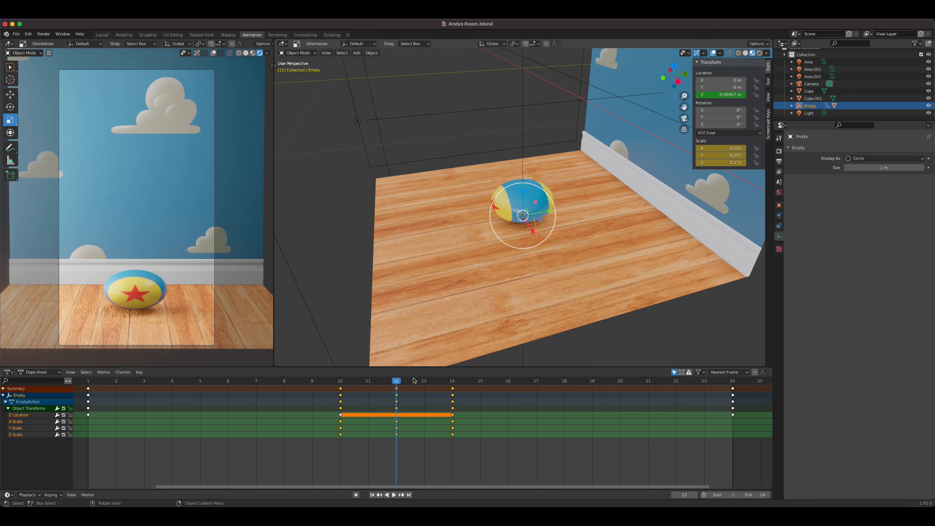
Return to frame 10, select the room cube, and show the larger viewport's toolbar with the Move tool active
left_click_drag(398, 384, 340, 387)
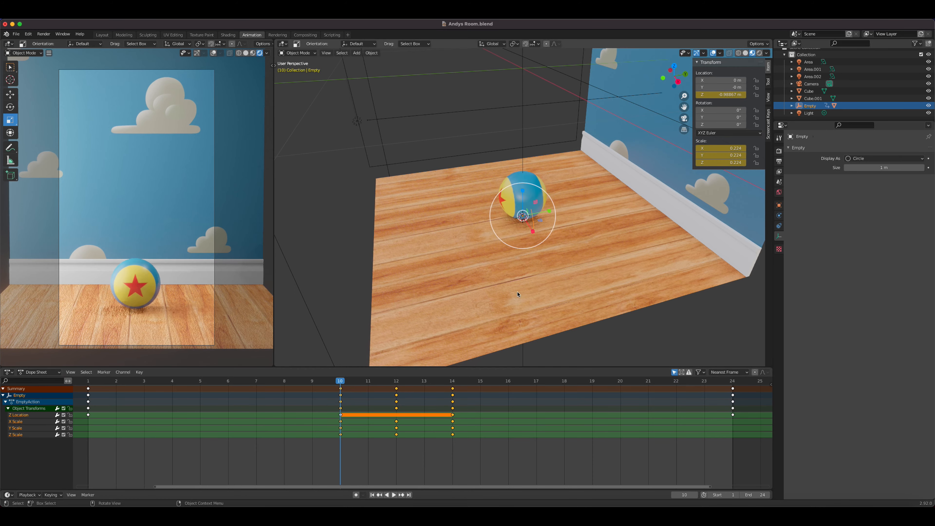
middle_click_drag(518, 292, 540, 285)
scroll(569, 248, "up", 5)
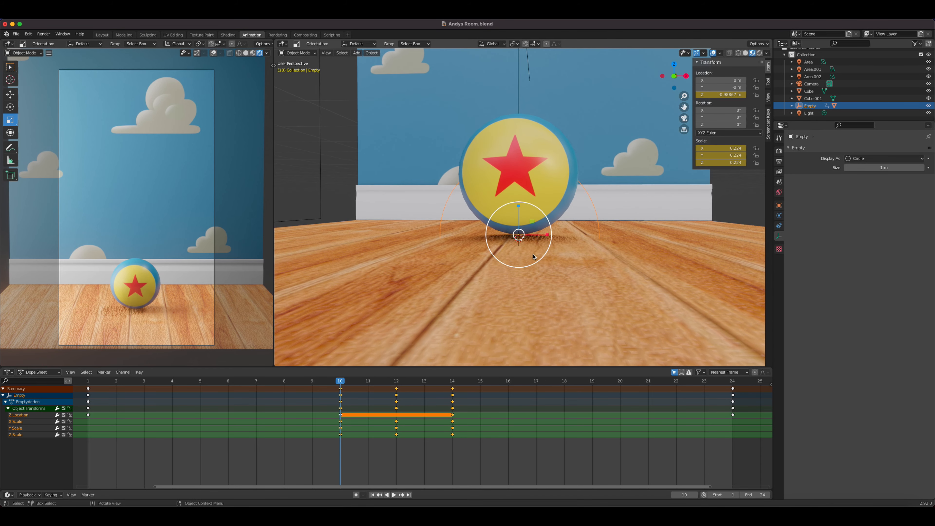
left_click(565, 327)
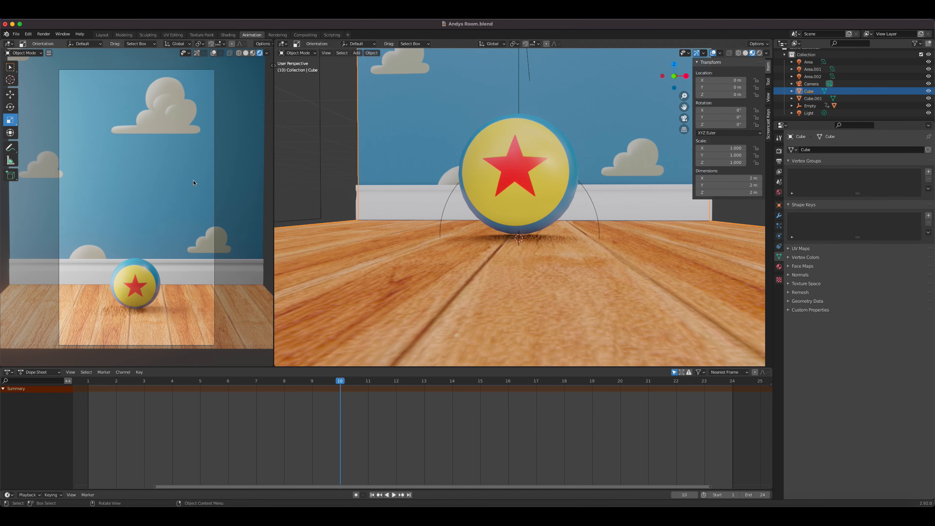
key("t")
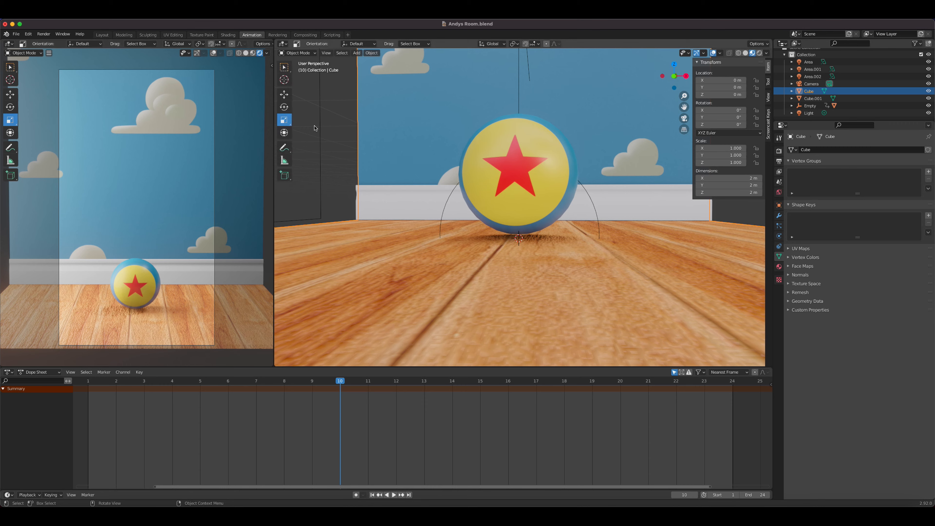
left_click(284, 94)
Enable Screencast Keys in the larger viewport and return its sidebar to the object's transform values
left_click(768, 122)
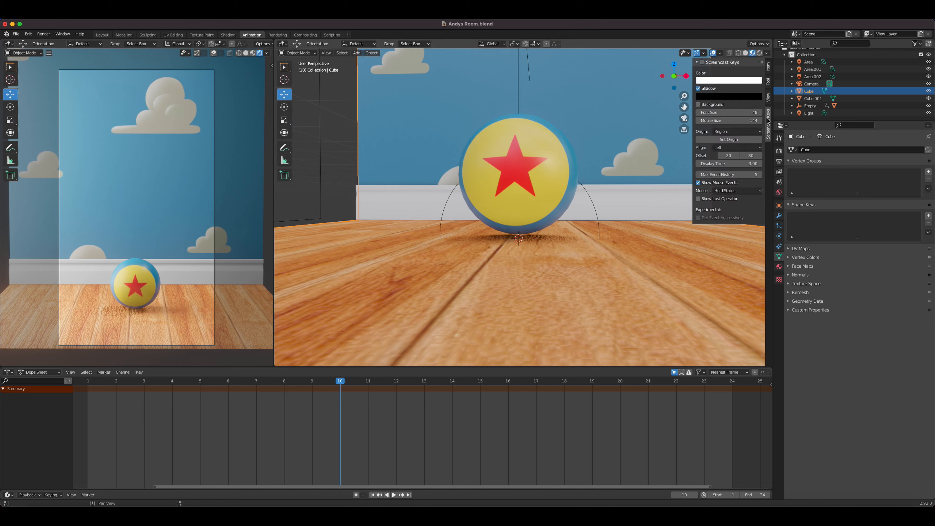
left_click(700, 63)
left_click(703, 63)
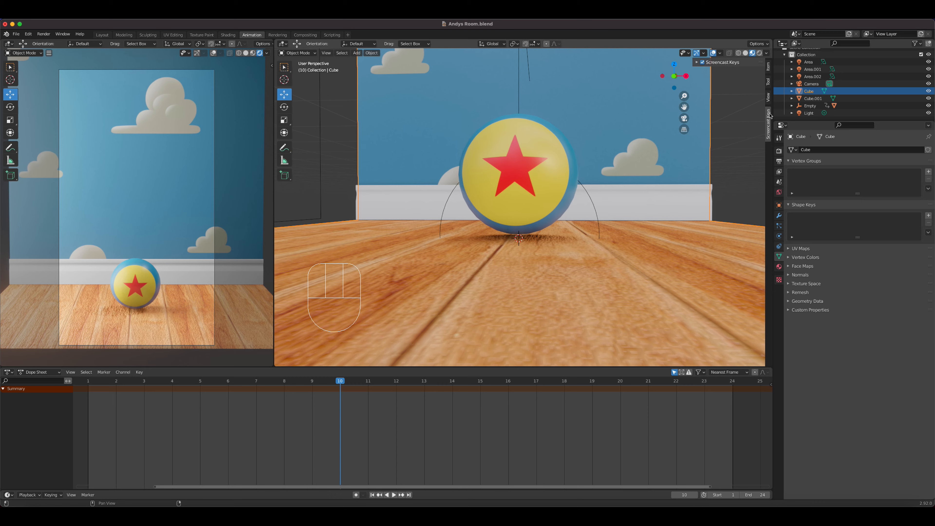
left_click(768, 67)
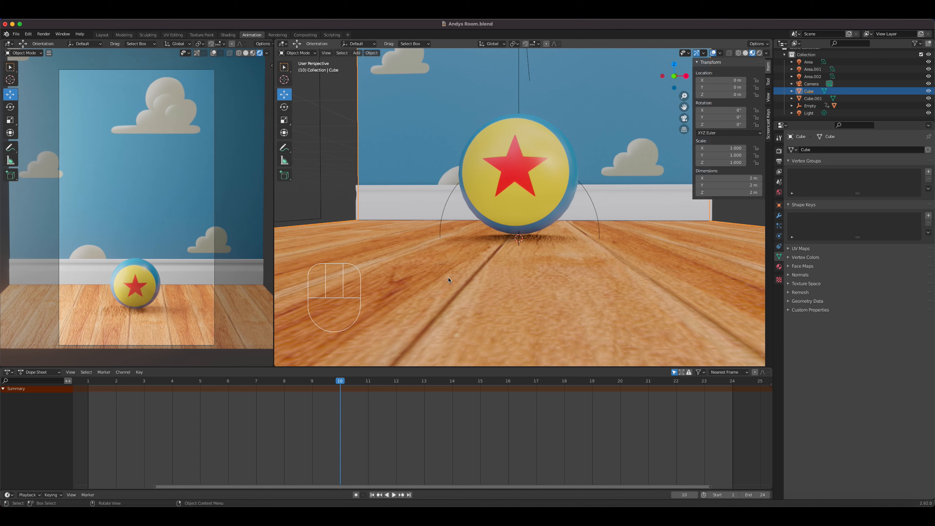
Raise the room cube along Z to 0.007 m so the floor meets the ball
key("g")
key("z")
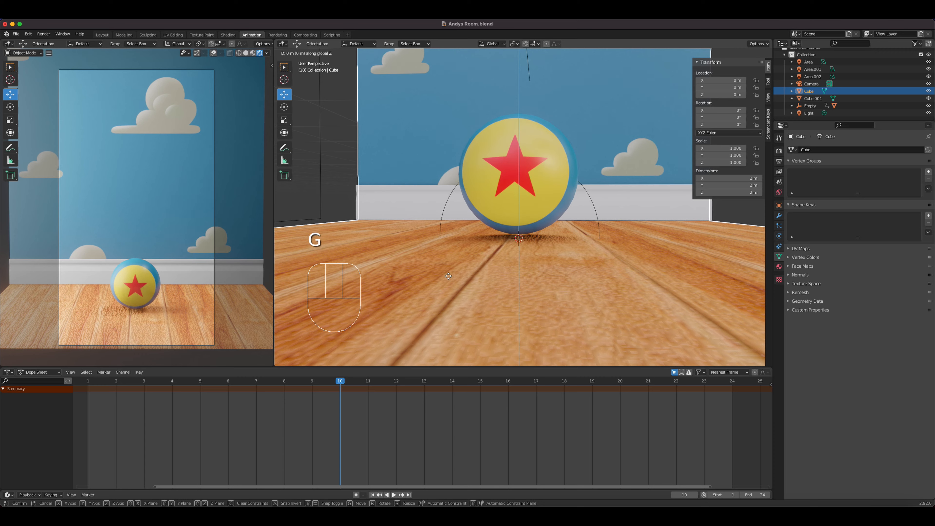
left_click(485, 254)
scroll(485, 254, "up", 1)
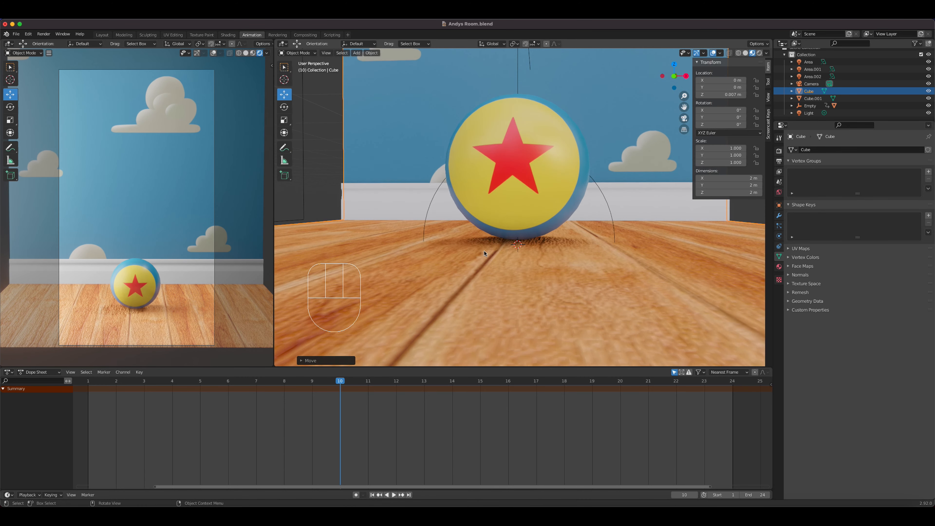
scroll(484, 254, "down", 4)
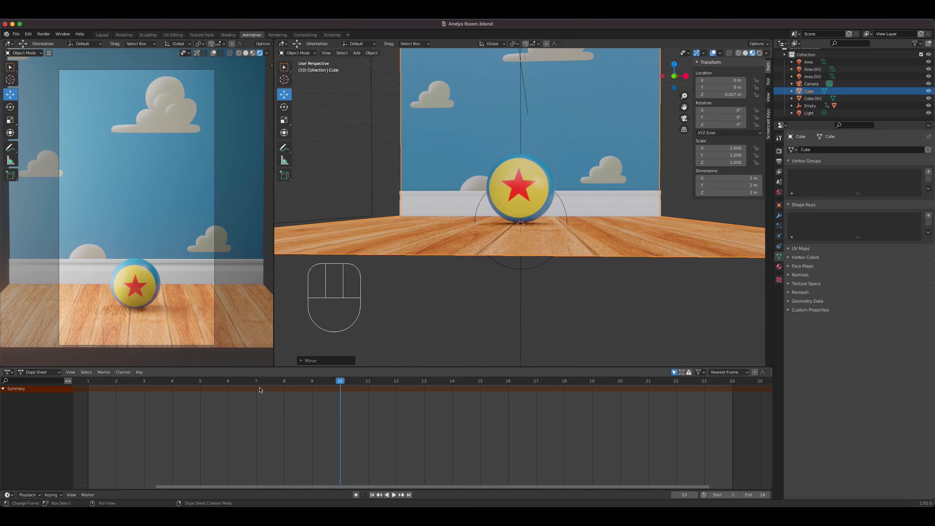
Reselect the circle empty and play the bounce, stopping at frame 13
left_click(518, 195)
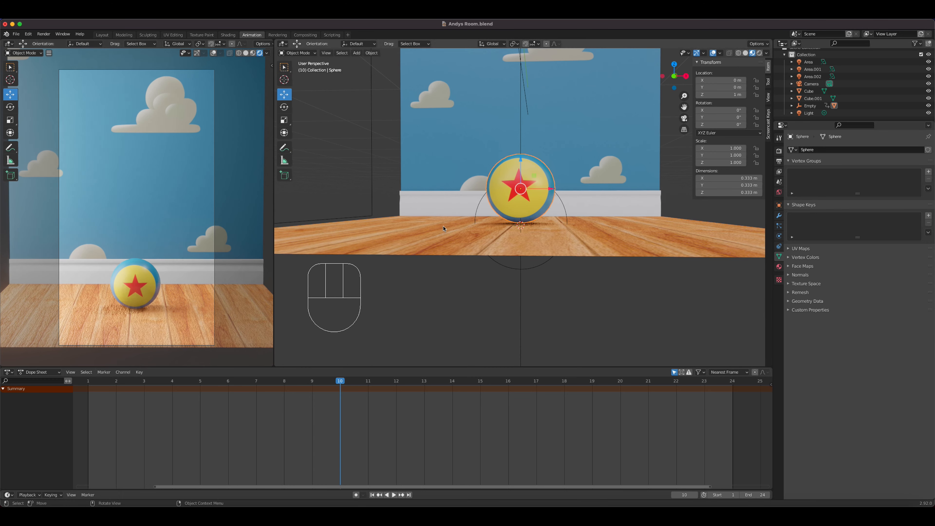
left_click(478, 213)
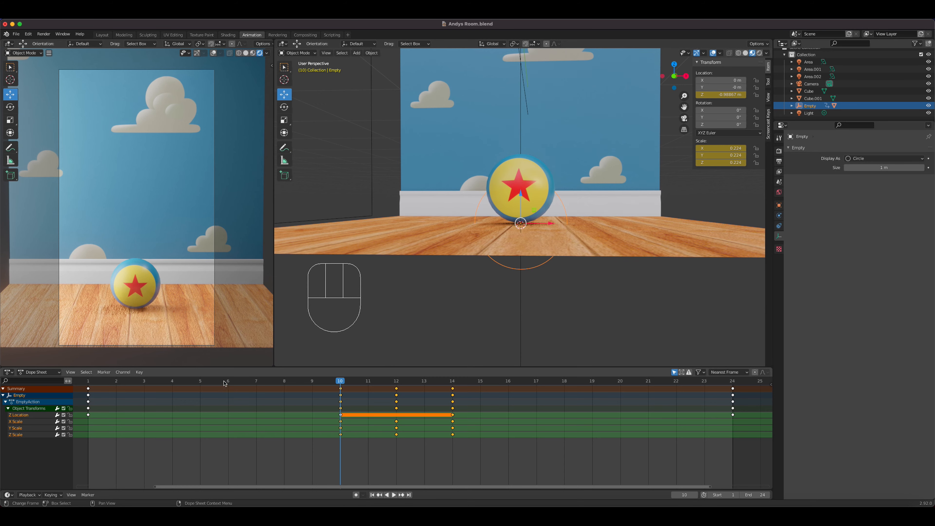
key("space")
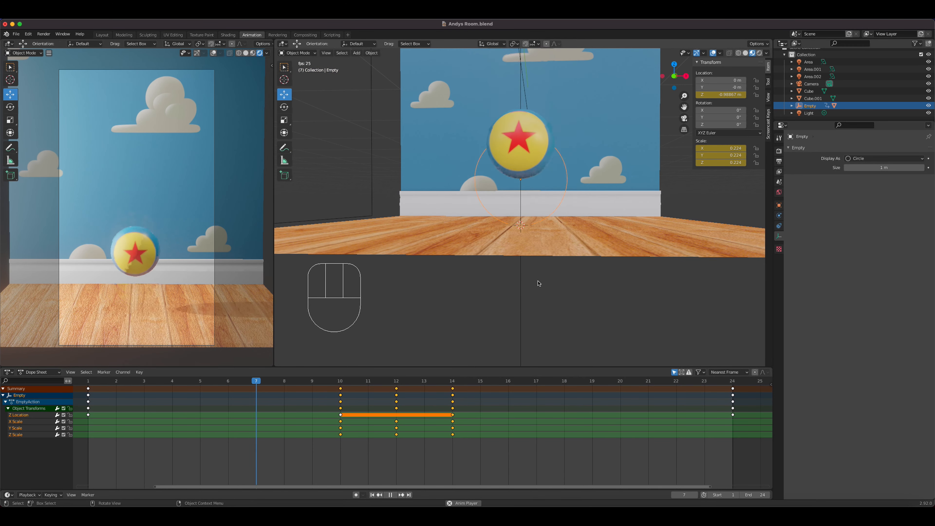
key("space")
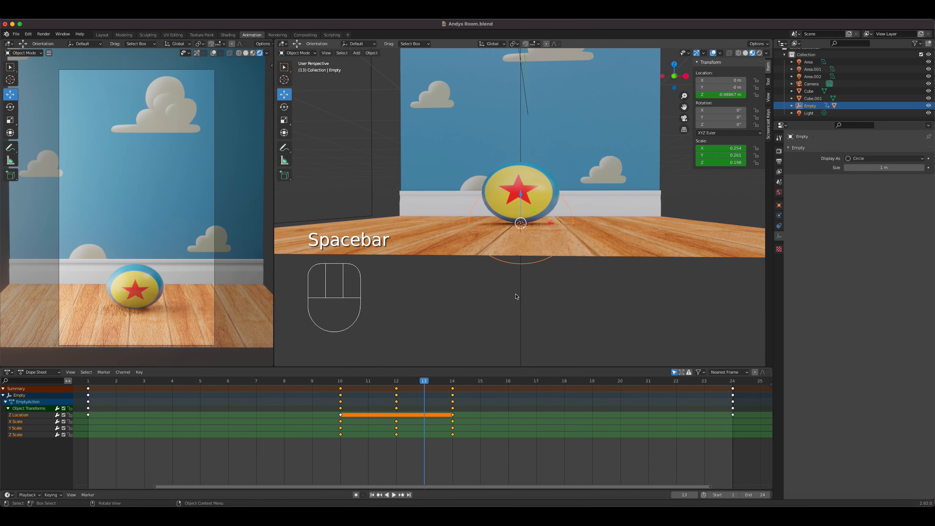
Change the Dope Sheet to a Graph Editor and bring the empty's Z Location curve into view
left_click(28, 372)
left_click(13, 372)
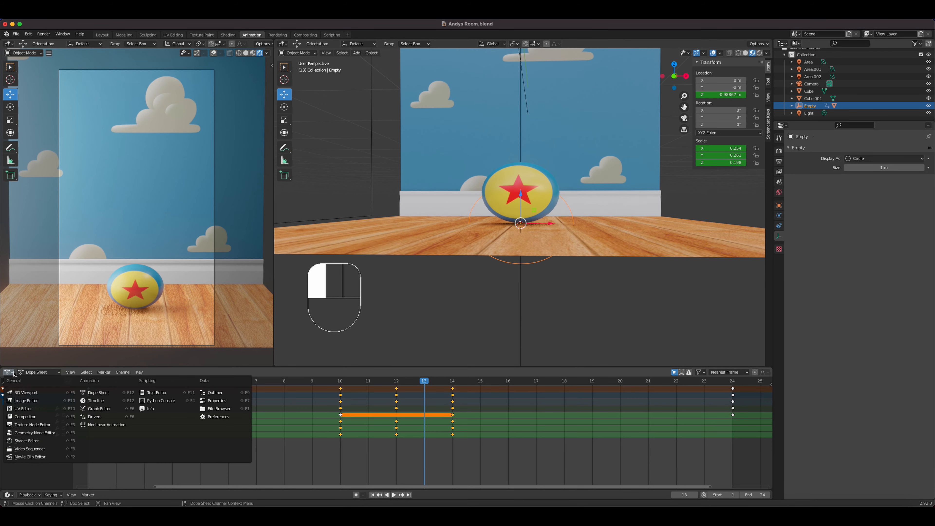
left_click(10, 372)
mouse_move(40, 373)
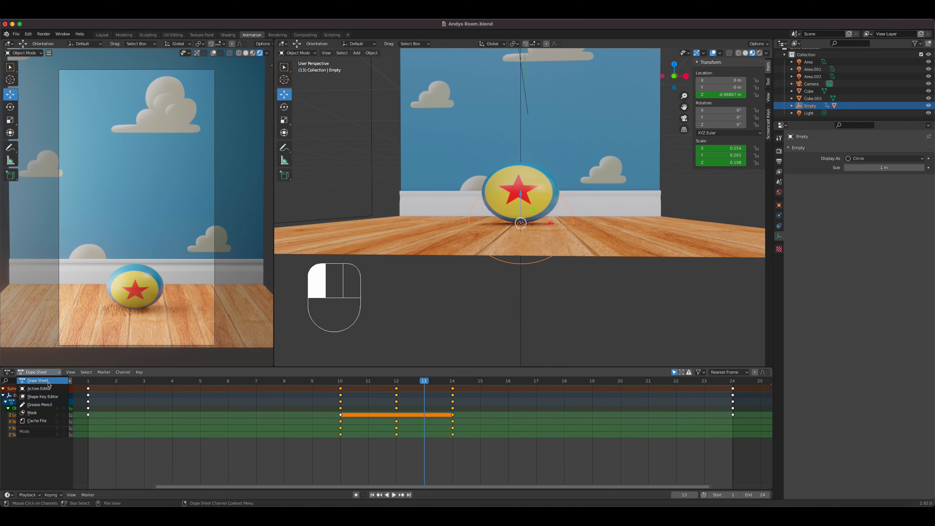
left_click(9, 372)
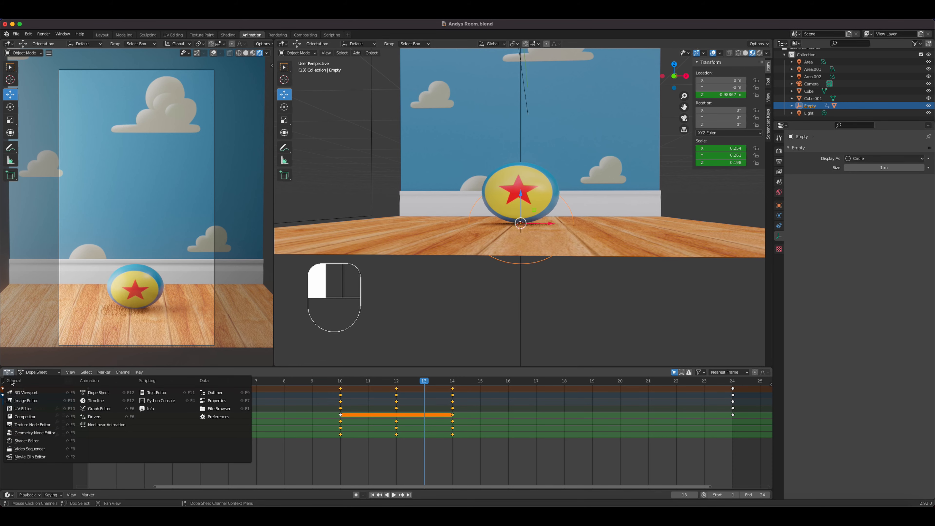
left_click(86, 408)
scroll(438, 445, "up", 3)
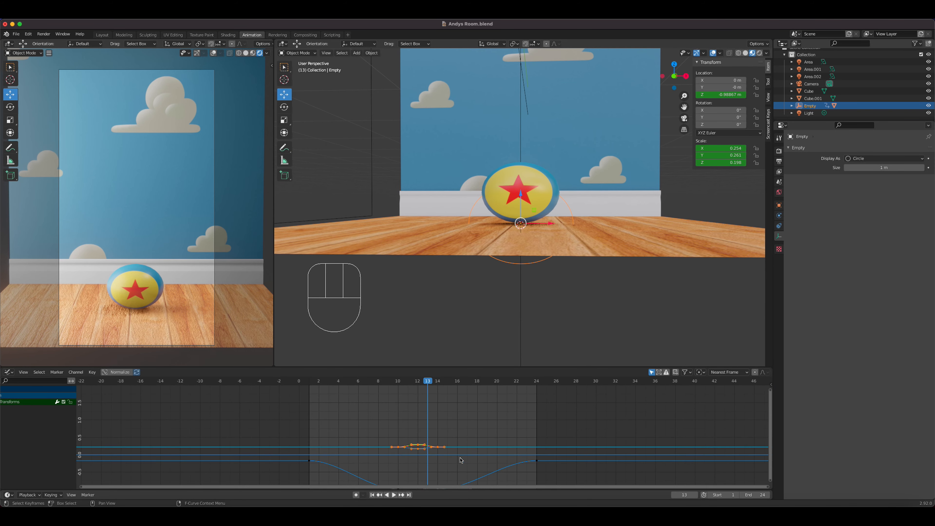
middle_click_drag(463, 459, 463, 408, "shift")
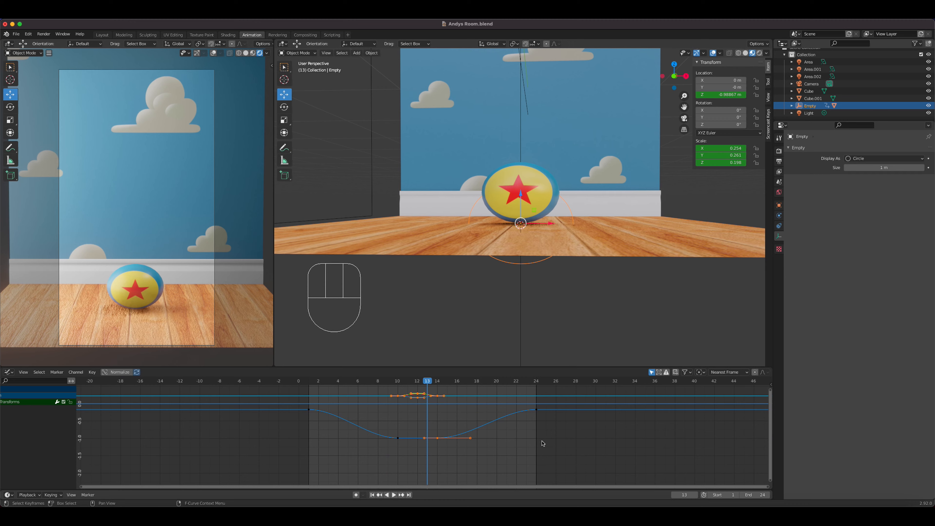
Select all Z Location keyframes, enlarge the Graph Editor, and frame the selected curve
left_click_drag(566, 457, 447, 456)
left_click_drag(293, 405, 574, 478)
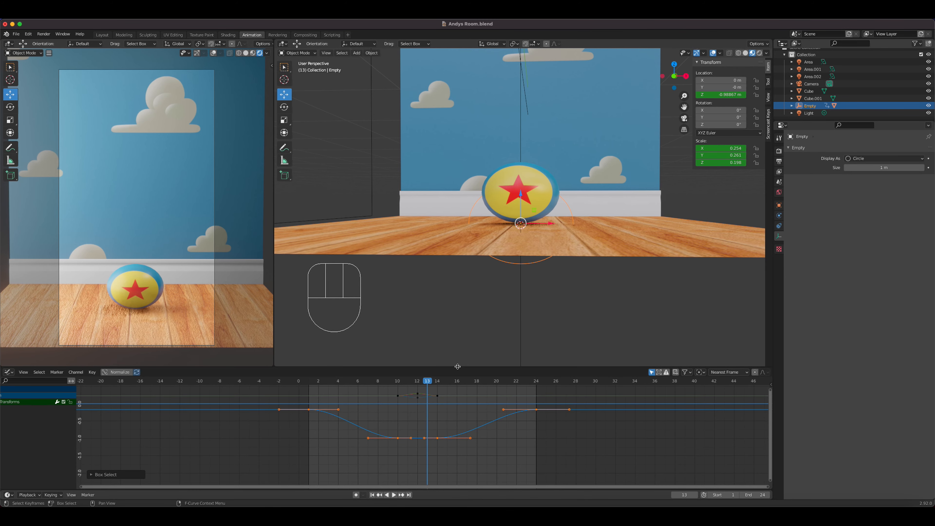
left_click_drag(458, 368, 458, 311)
key("KP_Decimal")
key("KP_Decimal")
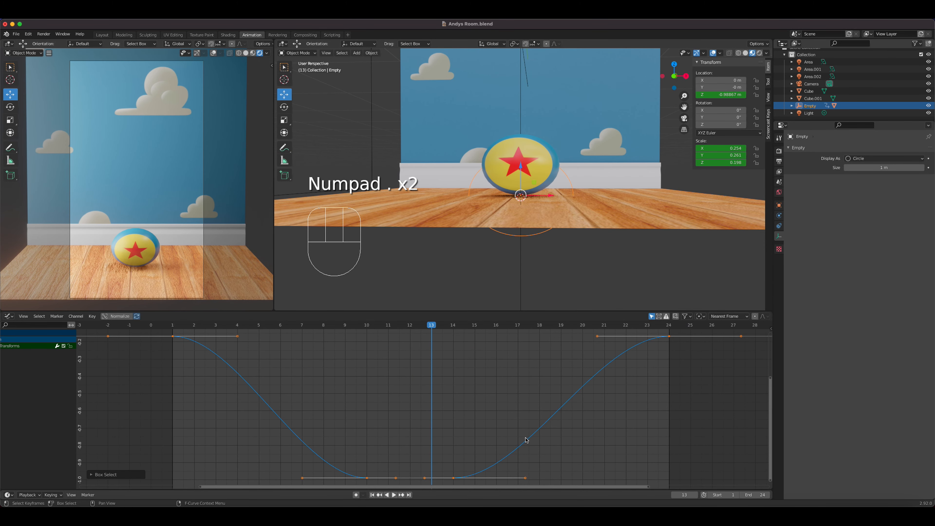
scroll(438, 449, "down", 1)
Set the handle type of the Z Location keyframes at frames 10 and 14 to Free
left_click(372, 474)
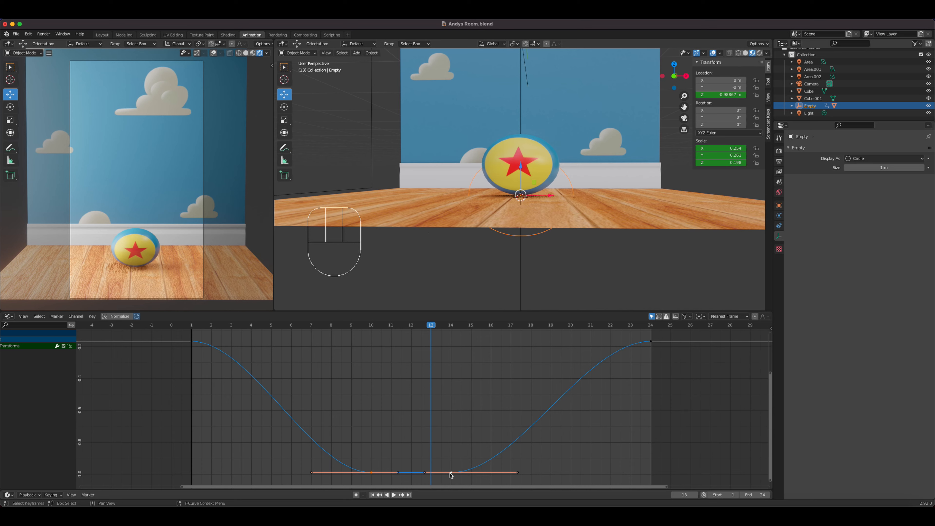
key("v")
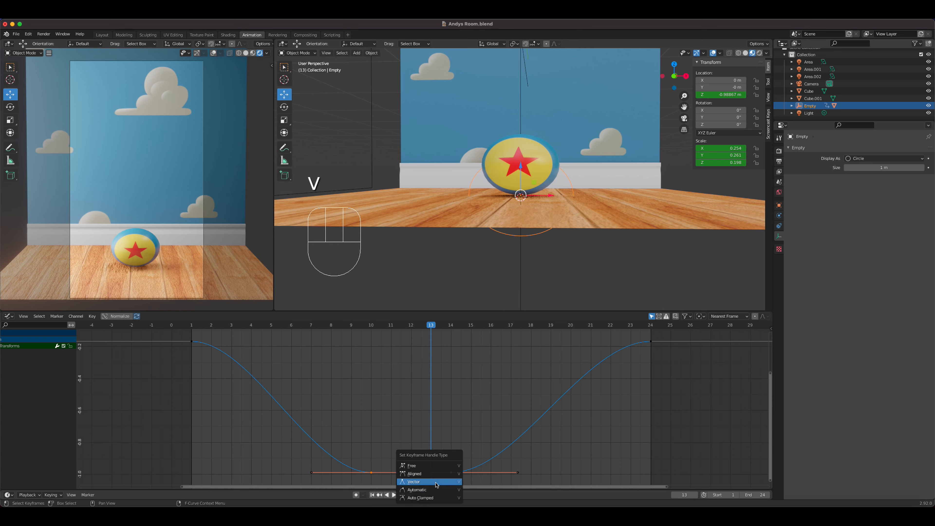
left_click(435, 479)
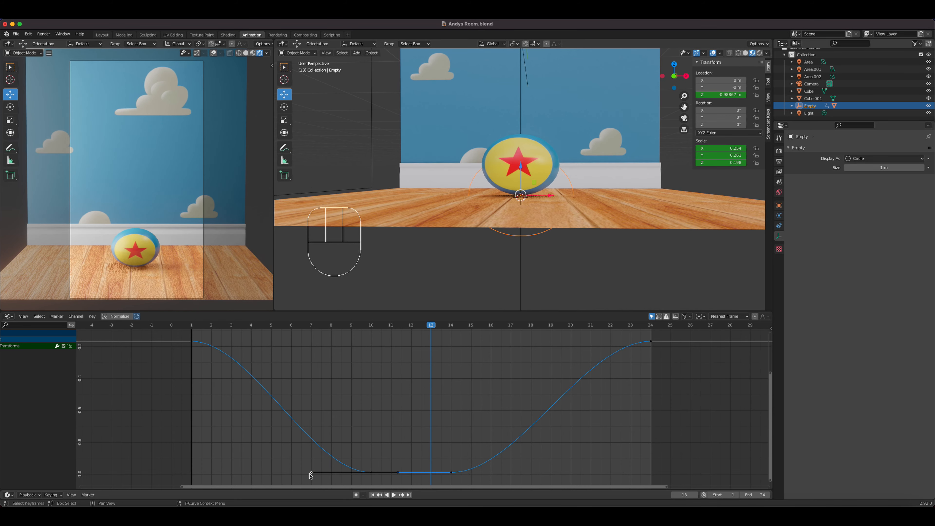
Move frame 10's incoming handle and frame 14's outgoing handle straight above their keyframes to sharpen the Z Location curve at the floor
key("g")
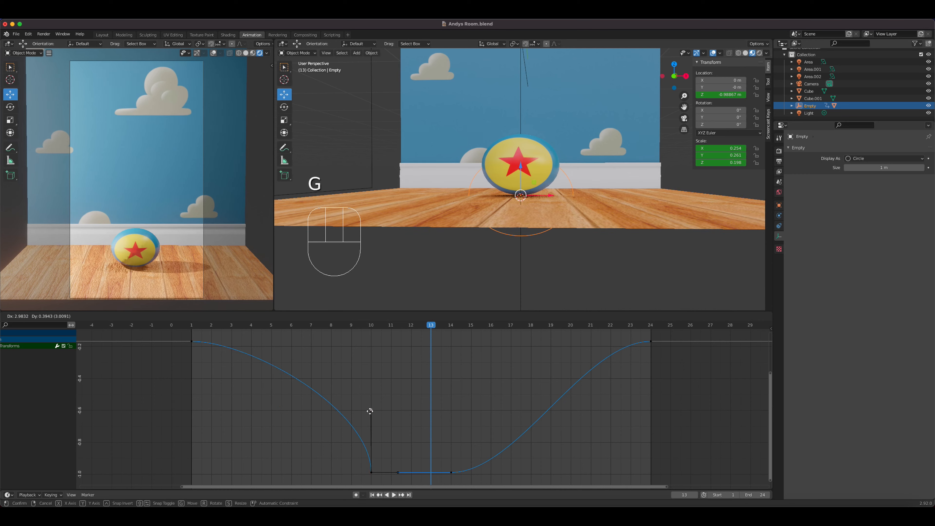
left_click(370, 409)
left_click(451, 473)
left_click(518, 474)
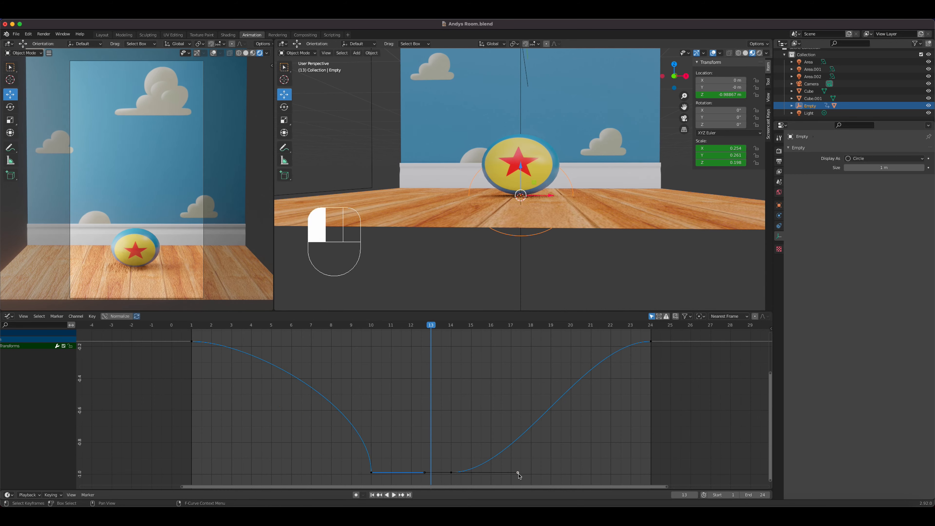
key("g")
left_click(465, 400)
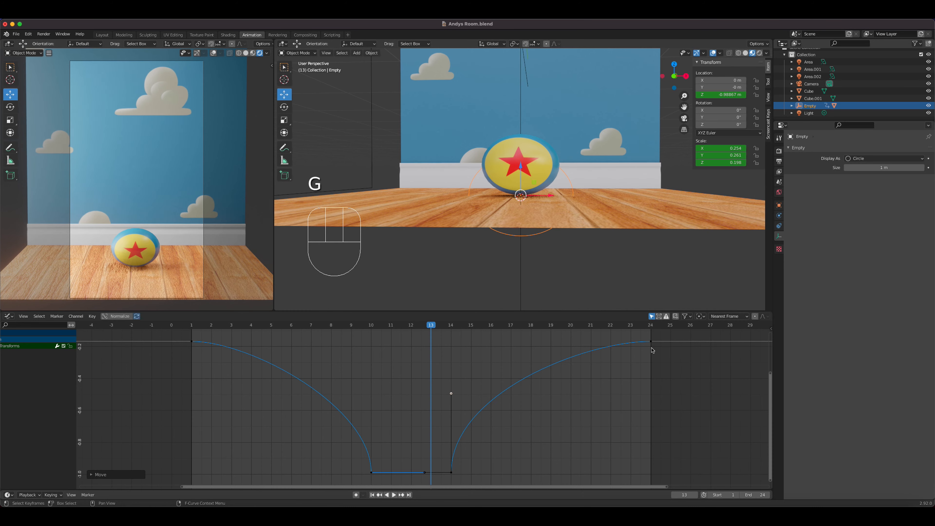
Play back the animation to check the ball's bounce
key("space")
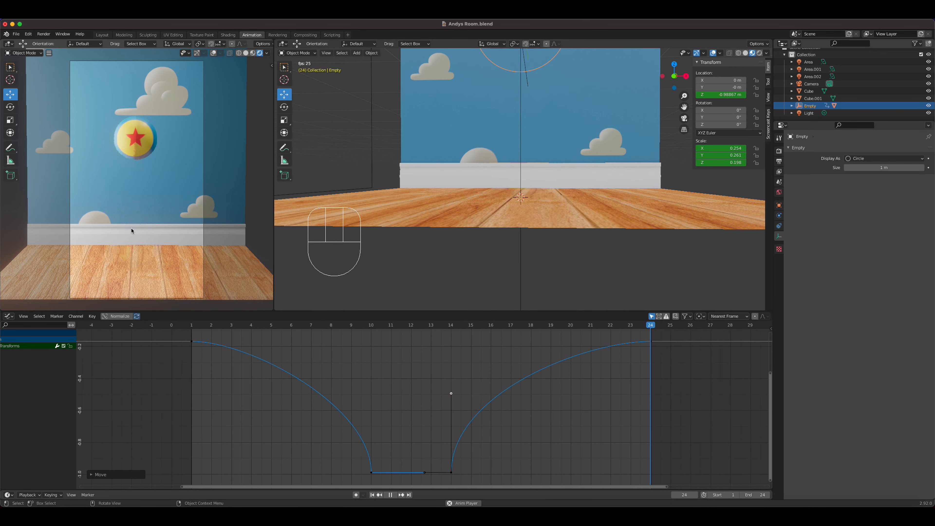
key("space")
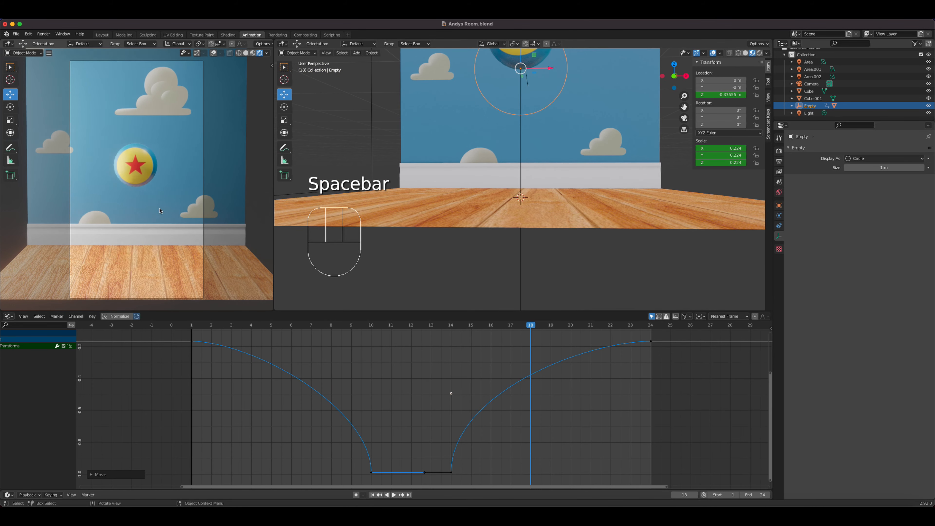
Select the ball and activate the Rotate tool in the right orthographic view
left_click(126, 164)
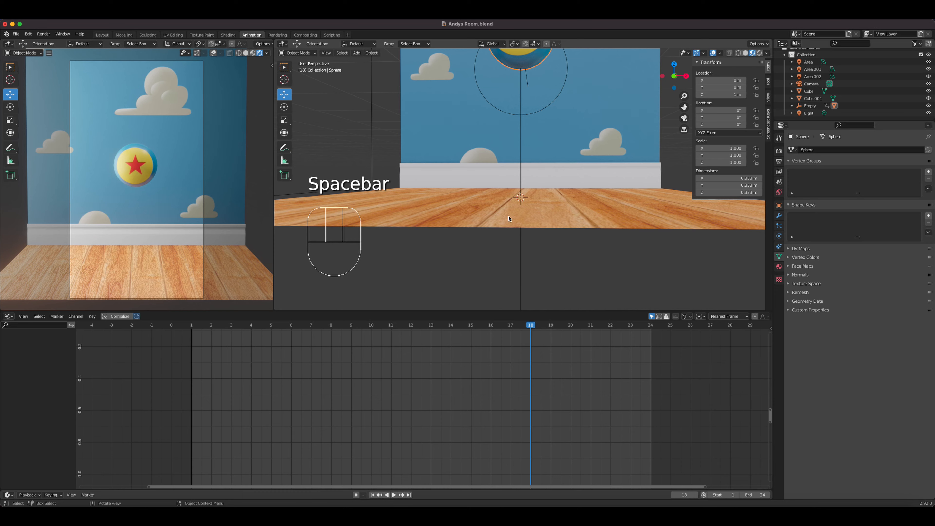
key("KP_1")
scroll(525, 211, "down", 3)
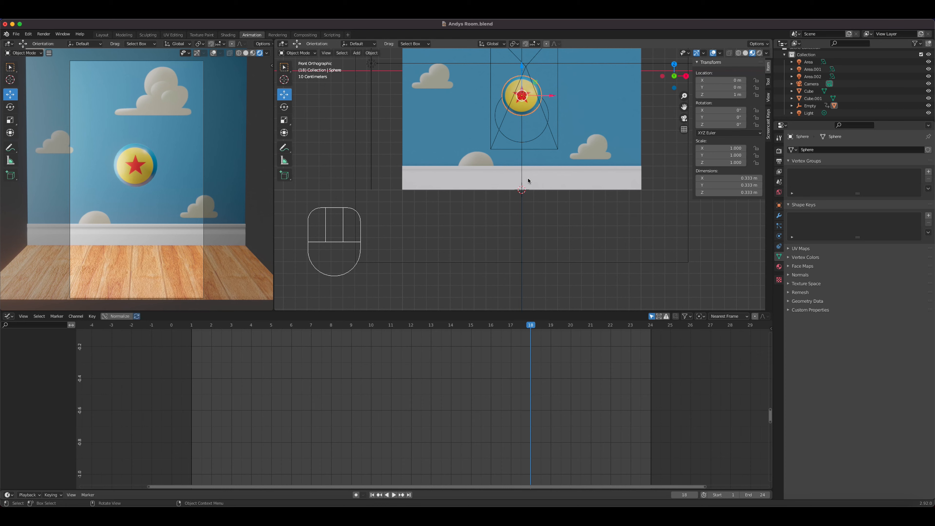
left_click(284, 107)
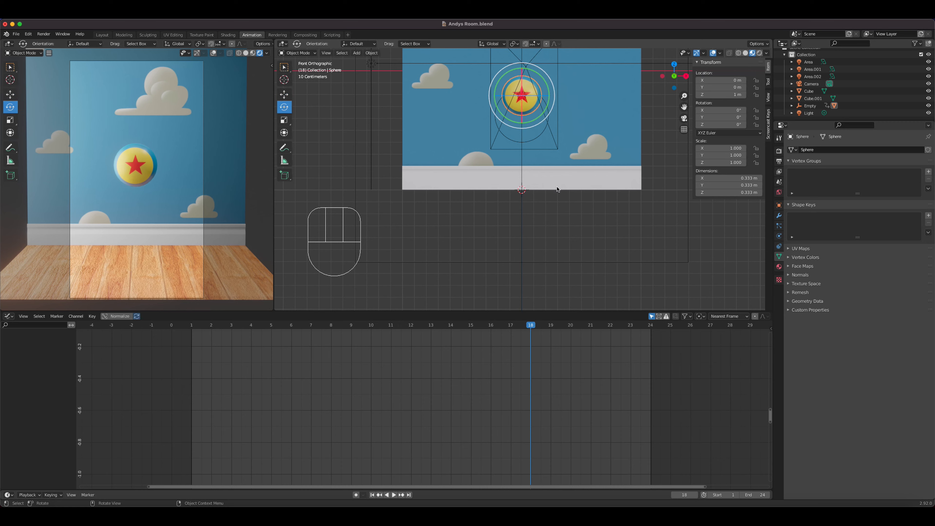
key("KP_3")
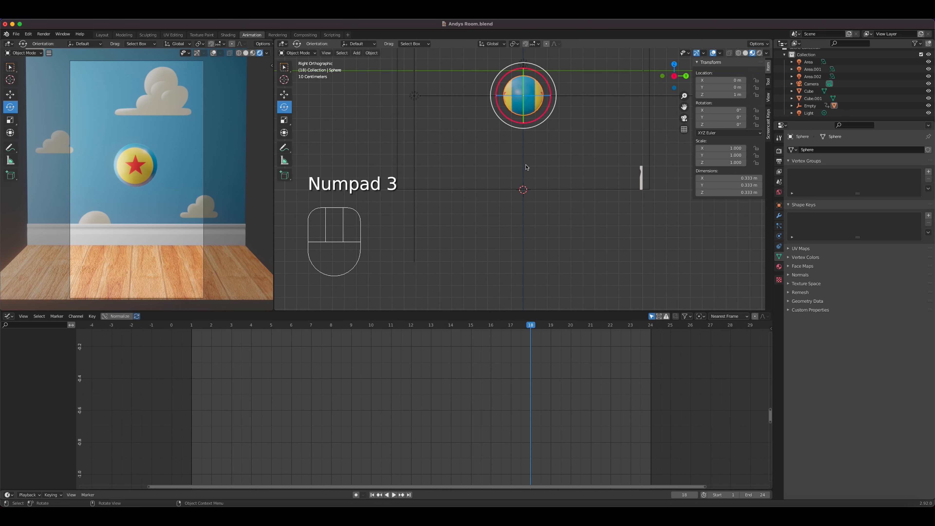
Change the Graph Editor back to a Dope Sheet and insert a single X Rotation keyframe of 0° for the ball at frame 1
left_click_drag(532, 326, 195, 337)
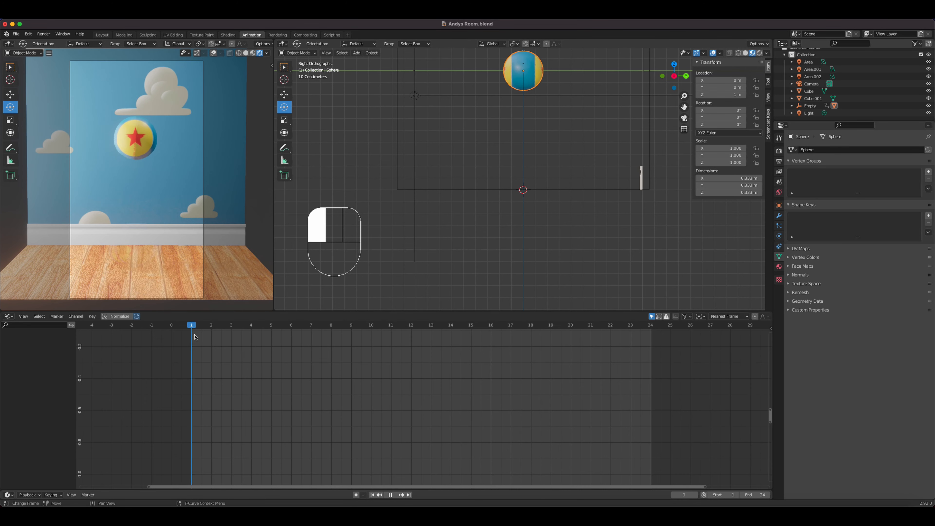
left_click(8, 316)
left_click(92, 337)
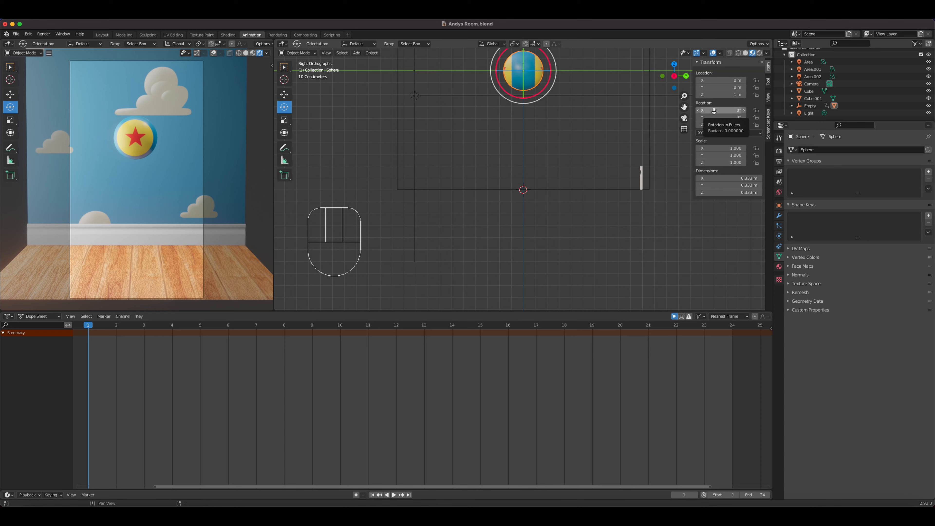
right_click_drag(714, 111, 724, 115)
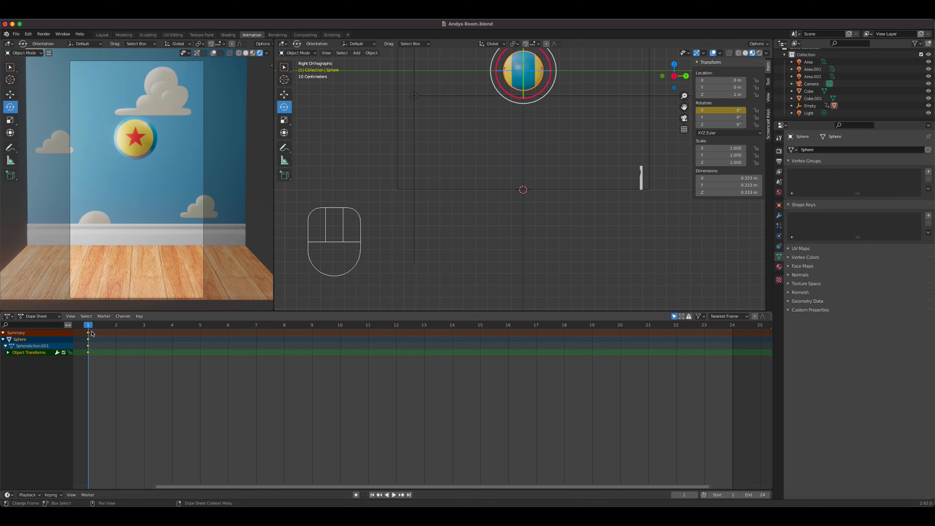
At frame 10, set the ball's X Rotation to 180°, insert a single keyframe for it, and play back the animation
left_click_drag(88, 329, 343, 342)
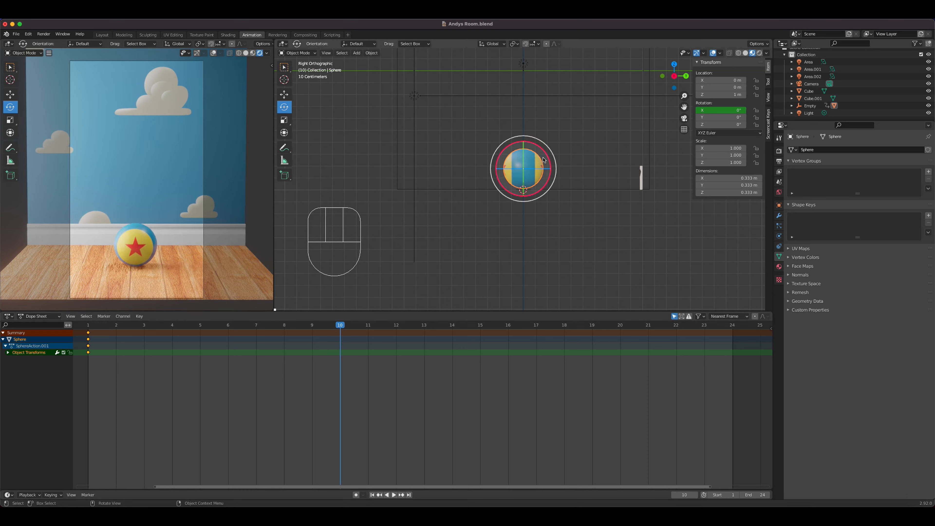
left_click_drag(539, 147, 489, 211)
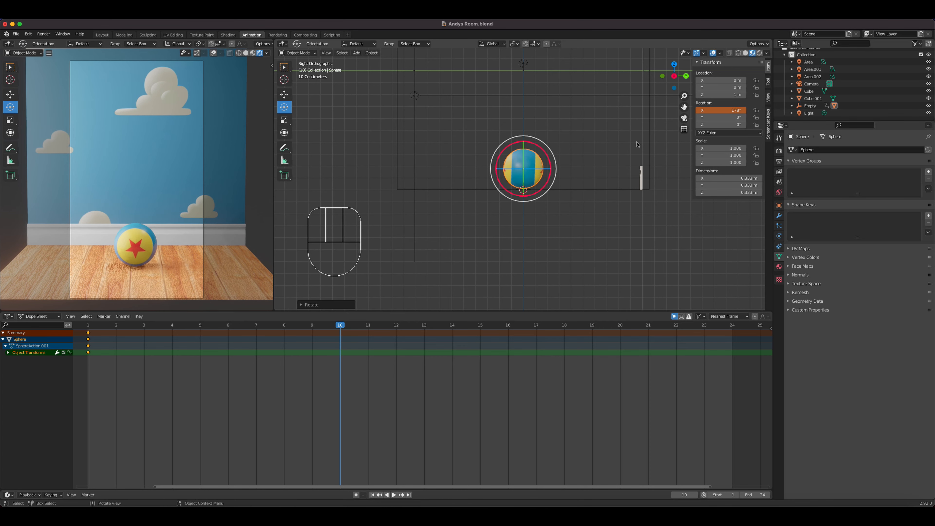
left_click(717, 111)
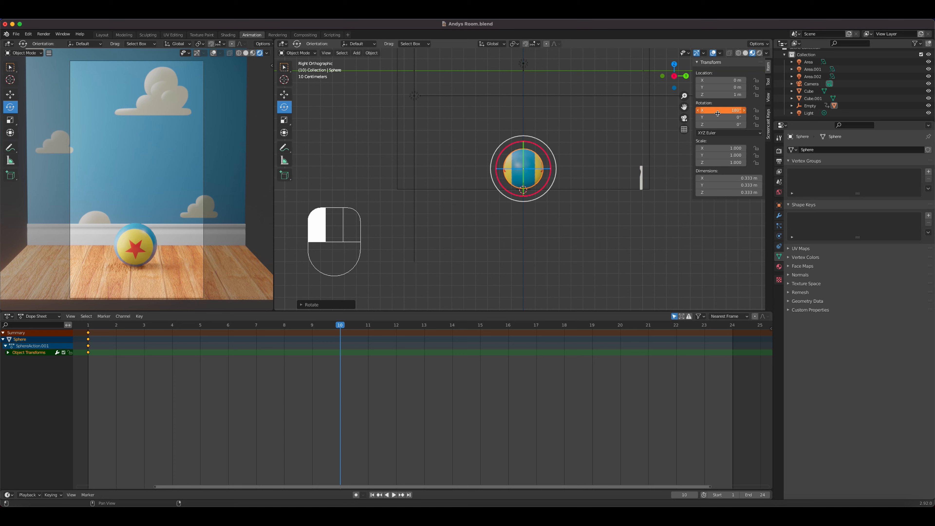
right_click(717, 114)
left_click(720, 111)
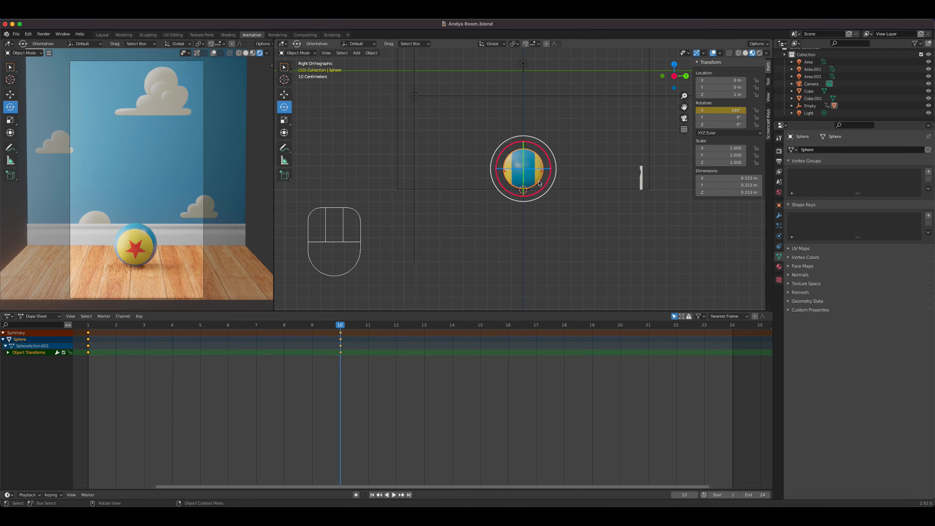
key("space")
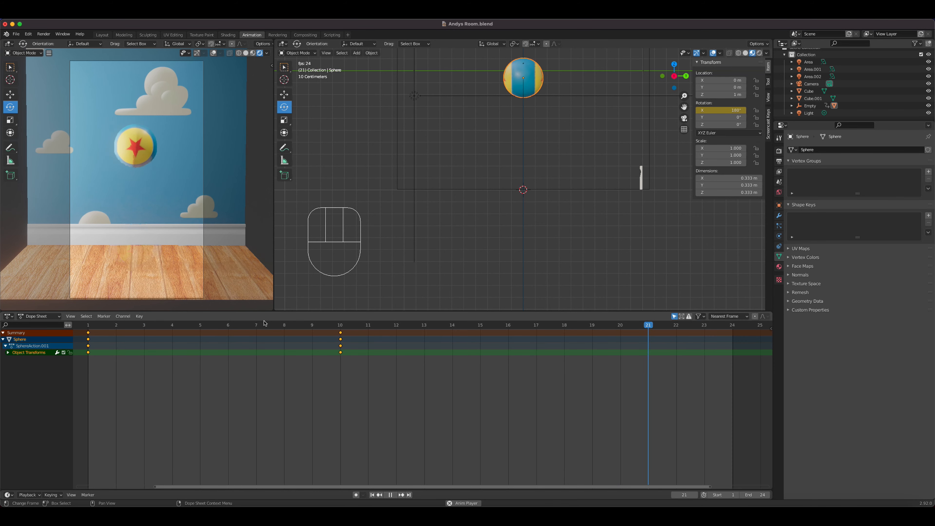
key("space")
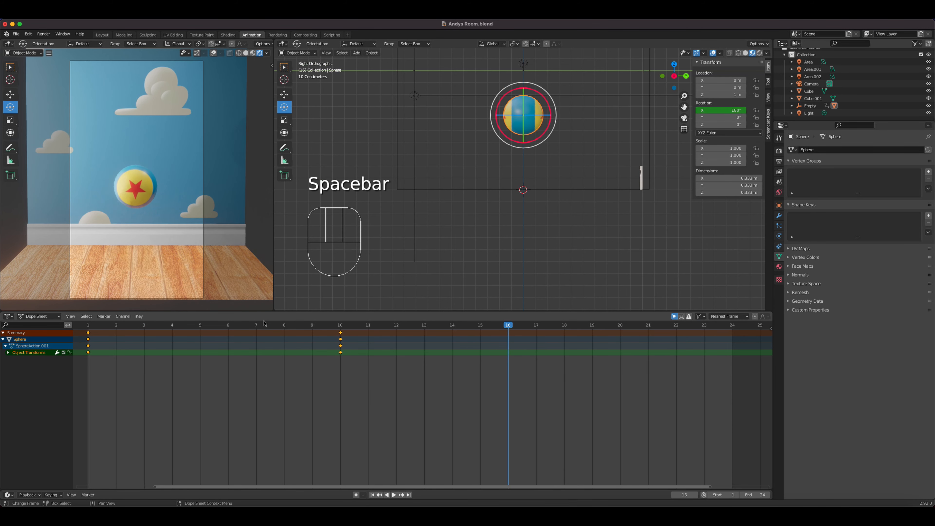
Hold the ball's 180° X Rotation through the floor contact by inserting a single keyframe at frame 14
left_click_drag(509, 328, 454, 331)
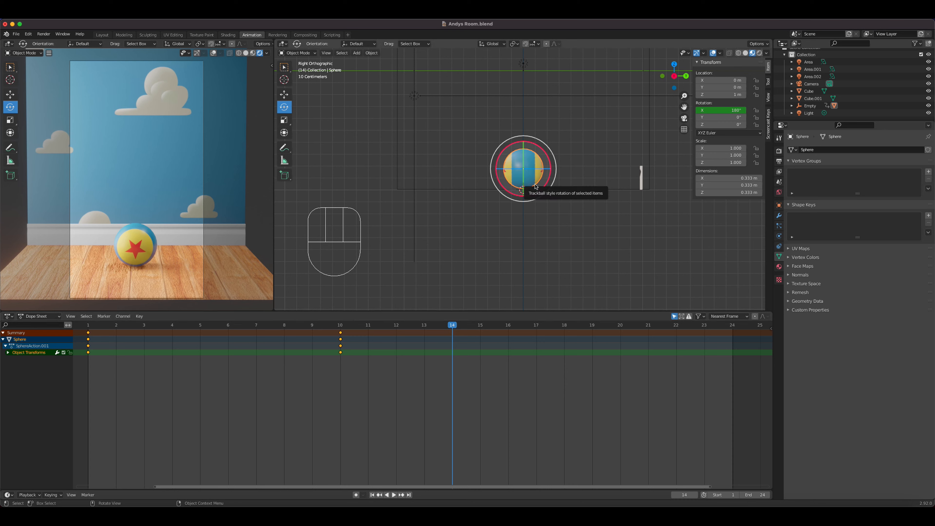
right_click(715, 110)
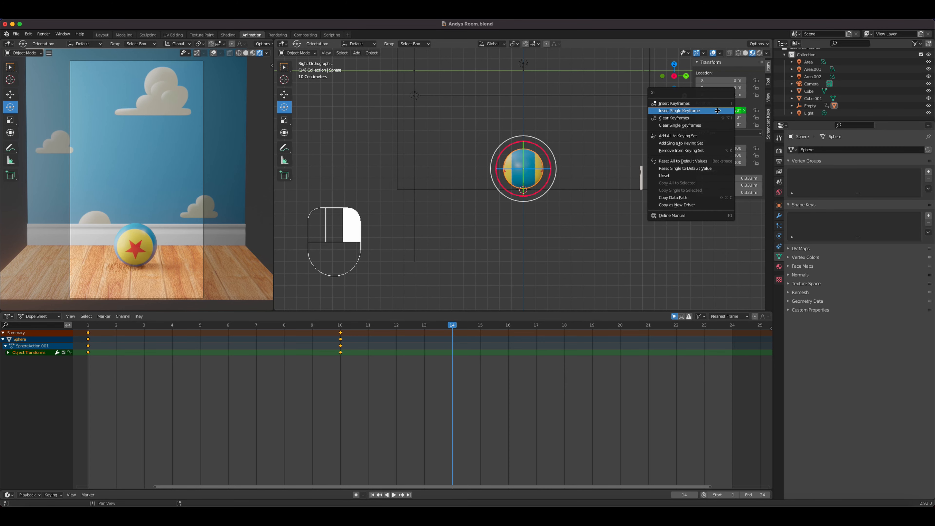
left_click(715, 110)
At frame 24, set the ball's X Rotation to 360° and insert a single keyframe for it
left_click_drag(431, 346, 727, 365)
left_click_drag(549, 81, 490, 304)
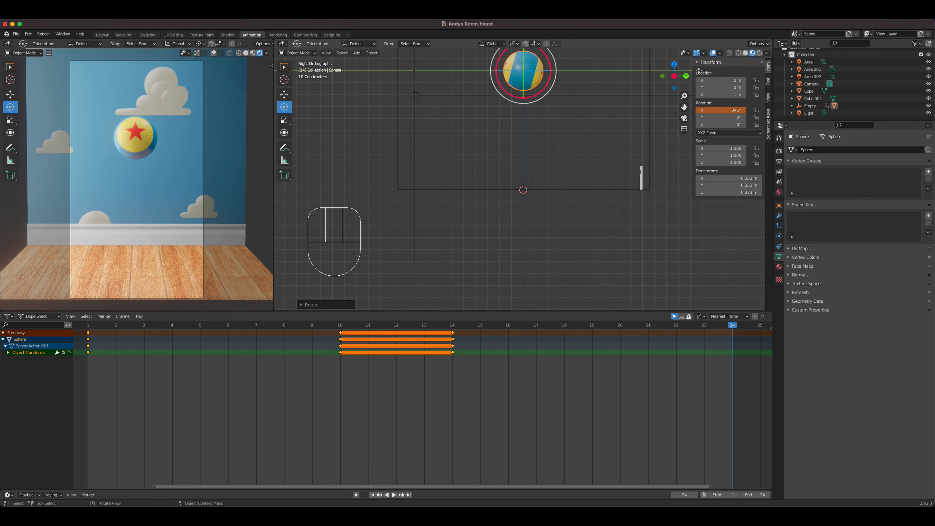
left_click(716, 109)
type("360")
key("Return")
right_click(717, 109)
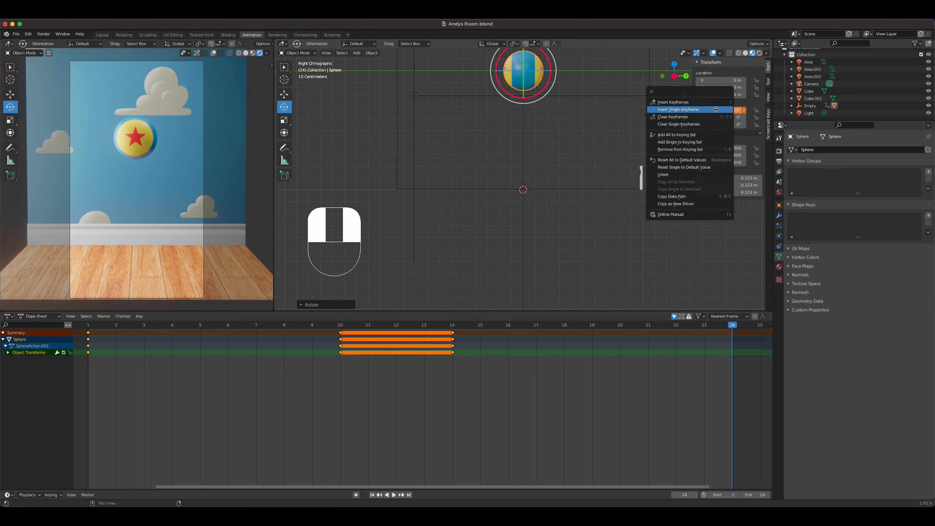
left_click(714, 109)
Return to the start of the timeline and play back the animation to check the ball's rotation
left_click_drag(626, 329, 60, 353)
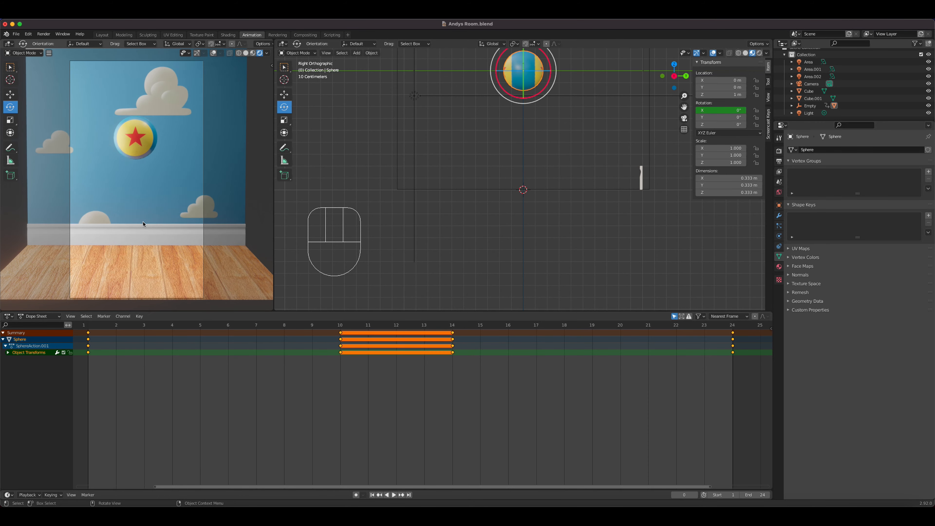
key("space")
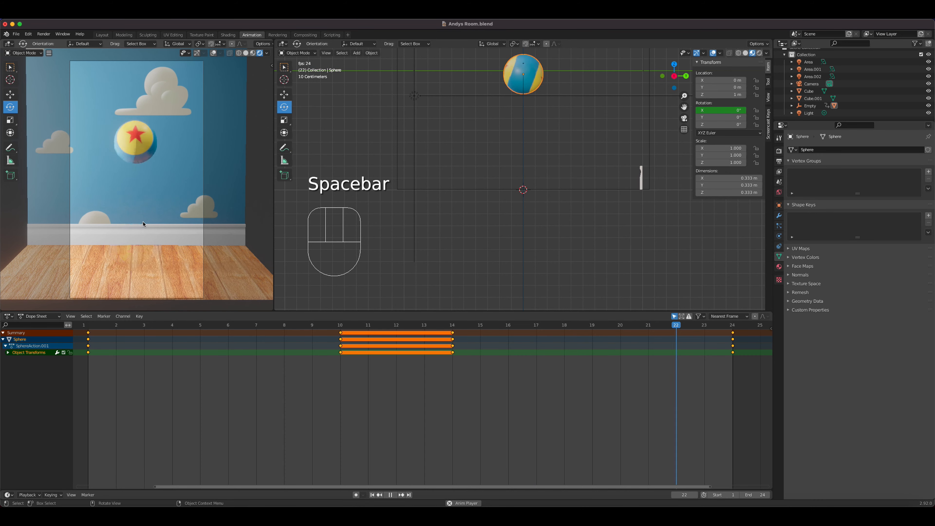